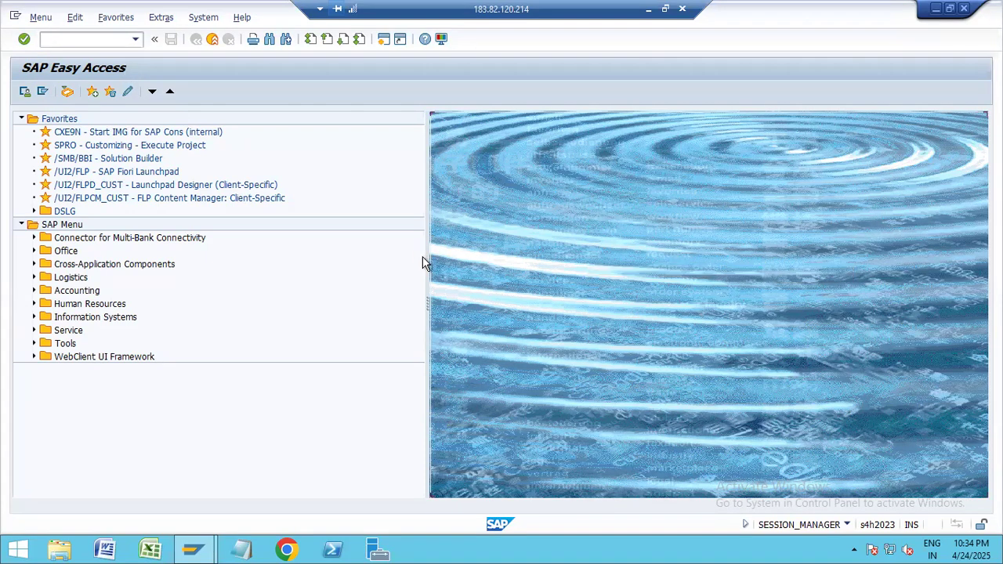
Step: Start transaction VD51 to create a customer-material info record
click(86, 36)
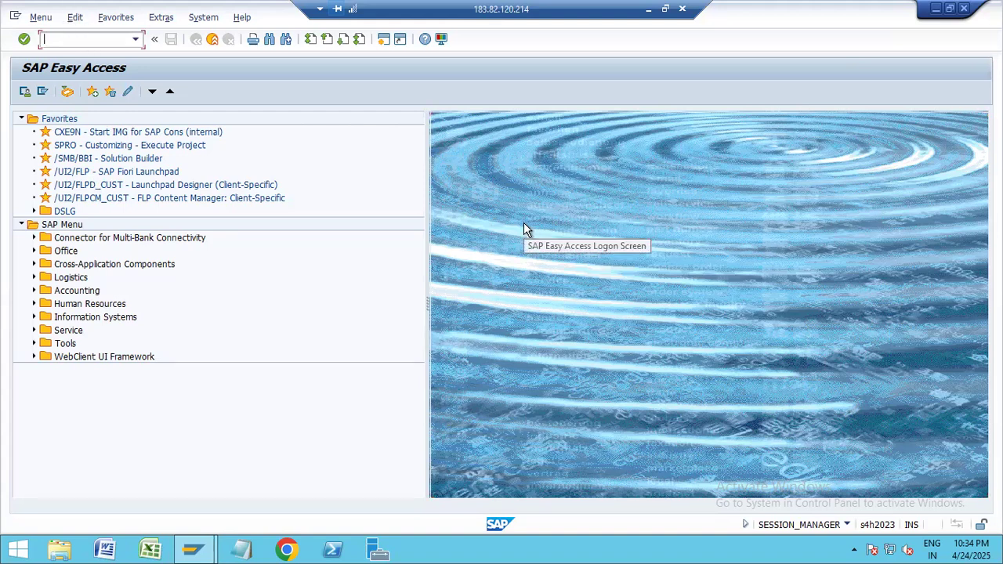
text(vd51)
key(Return)
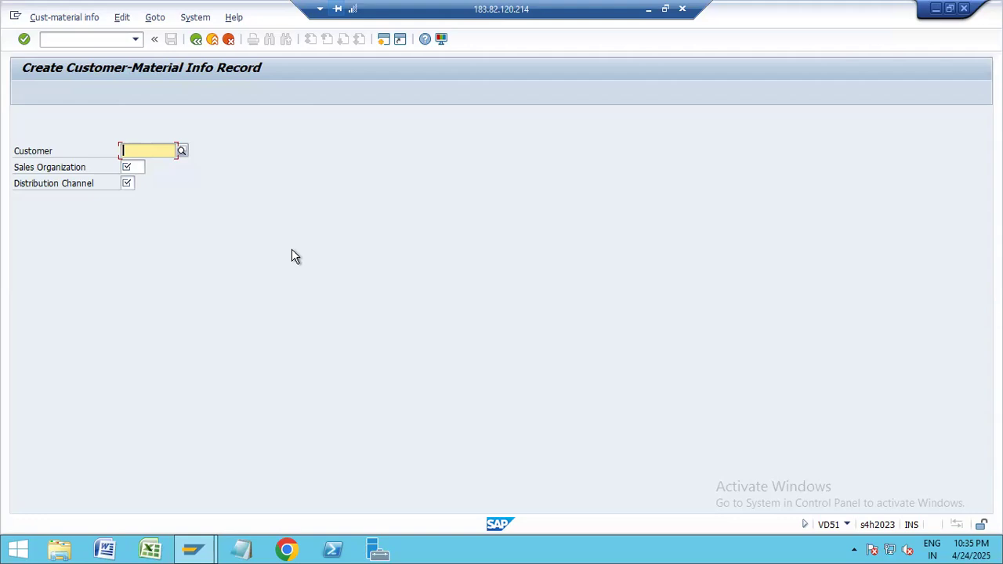
Step: Note the transaction codes VD51, VD52 and VD53 on separate lines in Notepad, then return to SAP
click(252, 549)
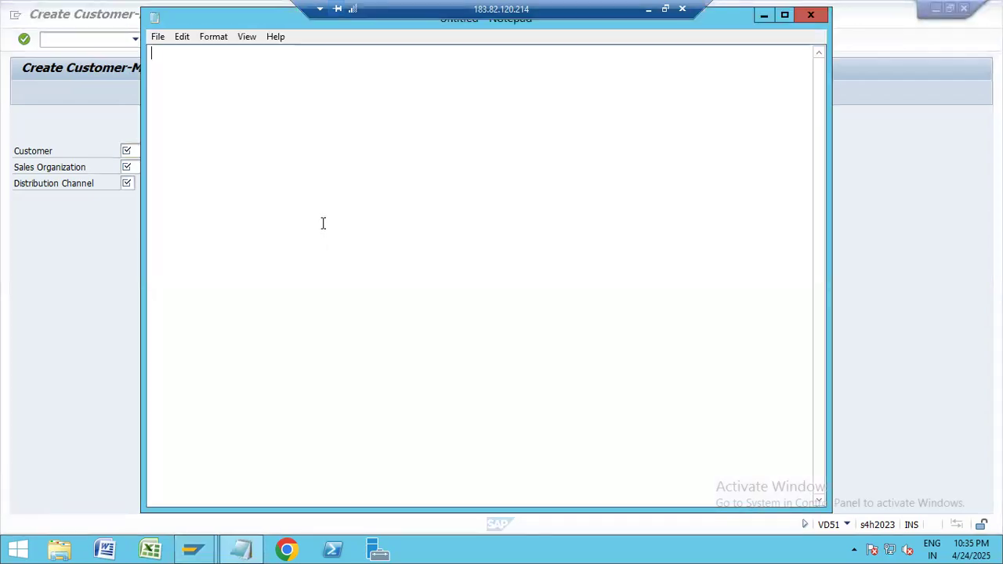
text(VD51)
key(Return)
text(VD52)
key(Return)
text(VD53)
click(764, 17)
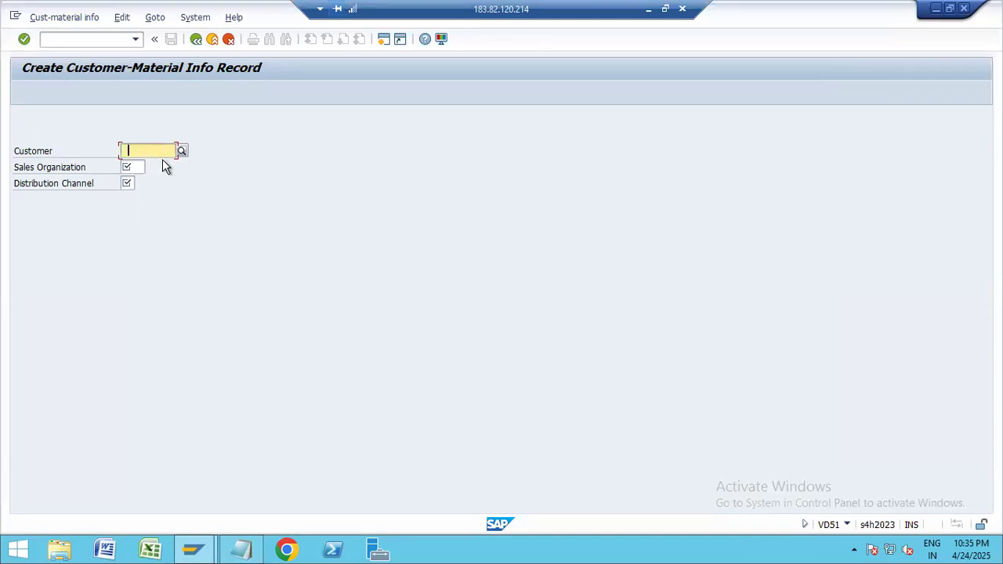
Step: Look up customers by company code NIS1 and choose the customer for the info record
key(F4)
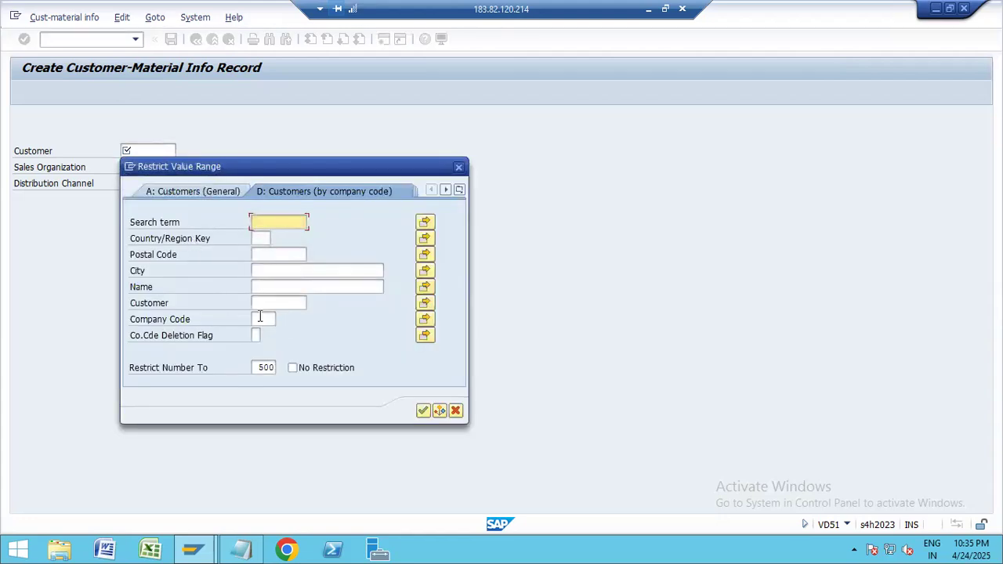
click(260, 318)
text(NIS)
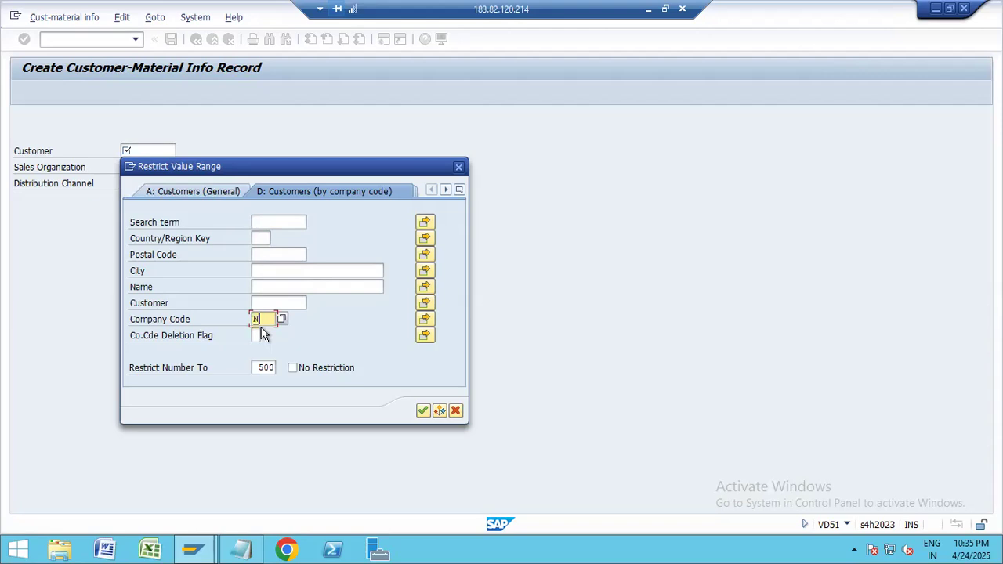
click(262, 333)
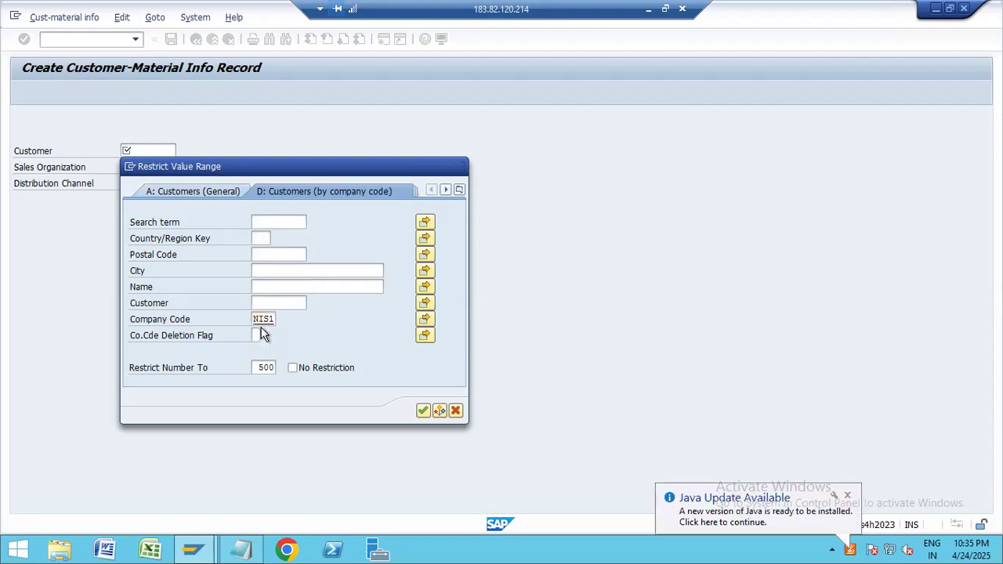
key(Return)
double_click(241, 260)
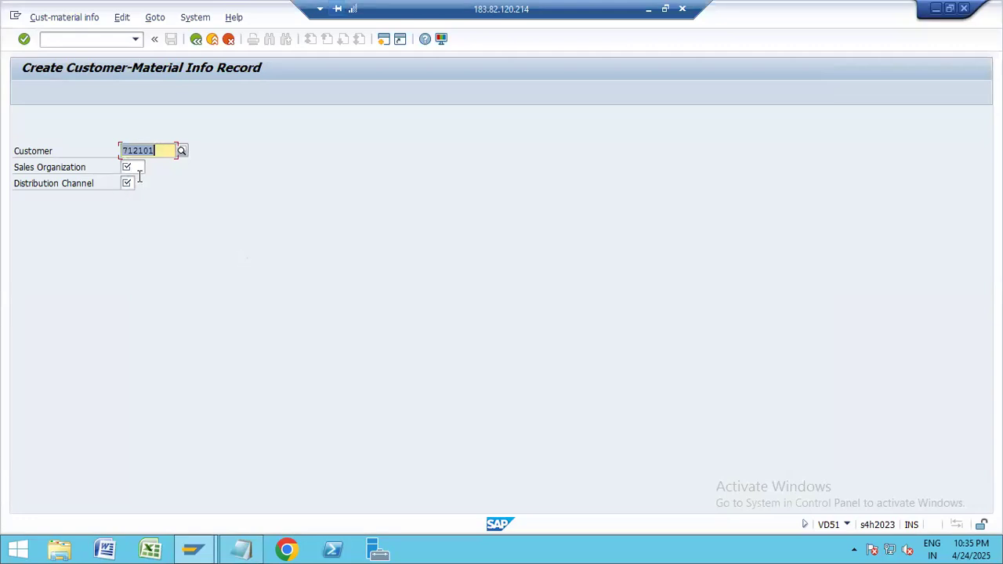
Step: Set sales organization NISO and distribution channel ND, and continue to the info record overview
click(137, 169)
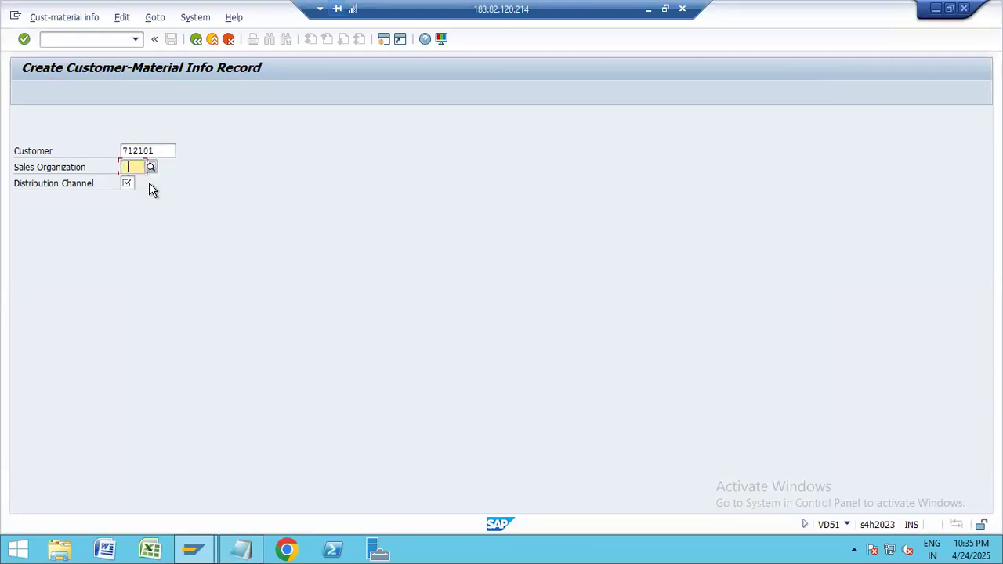
text(NISO)
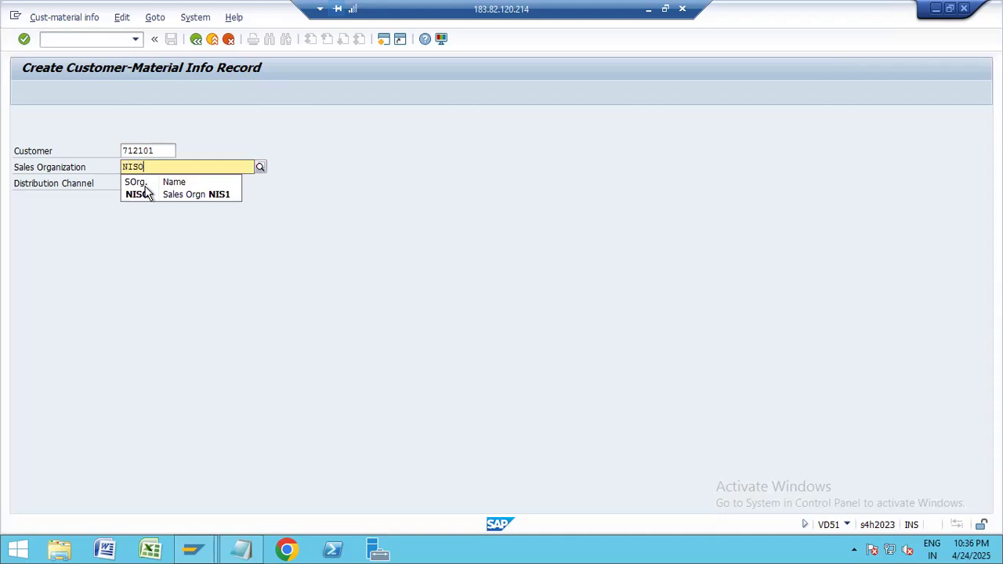
click(141, 193)
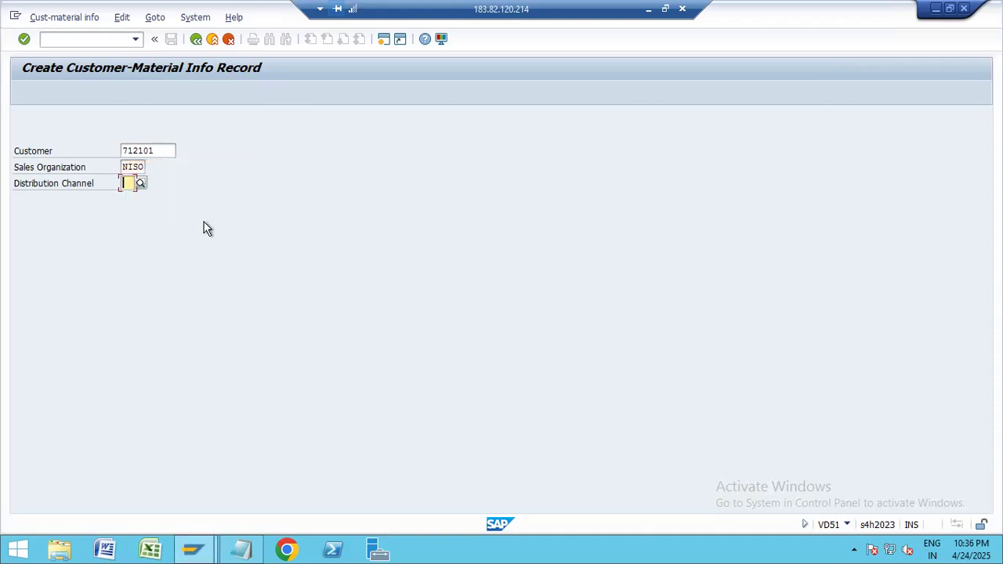
text(NI)
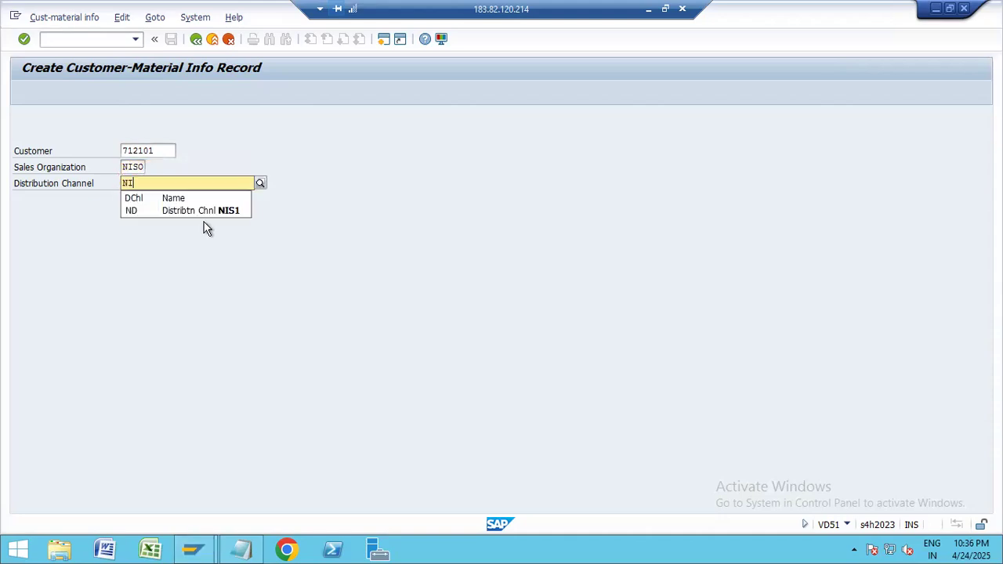
key(Down)
key(Return)
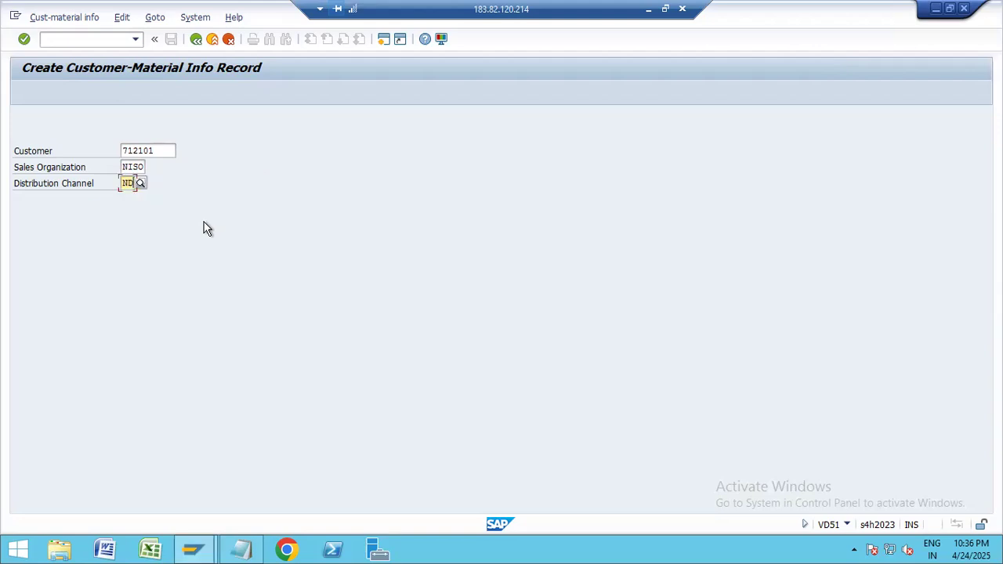
key(Return)
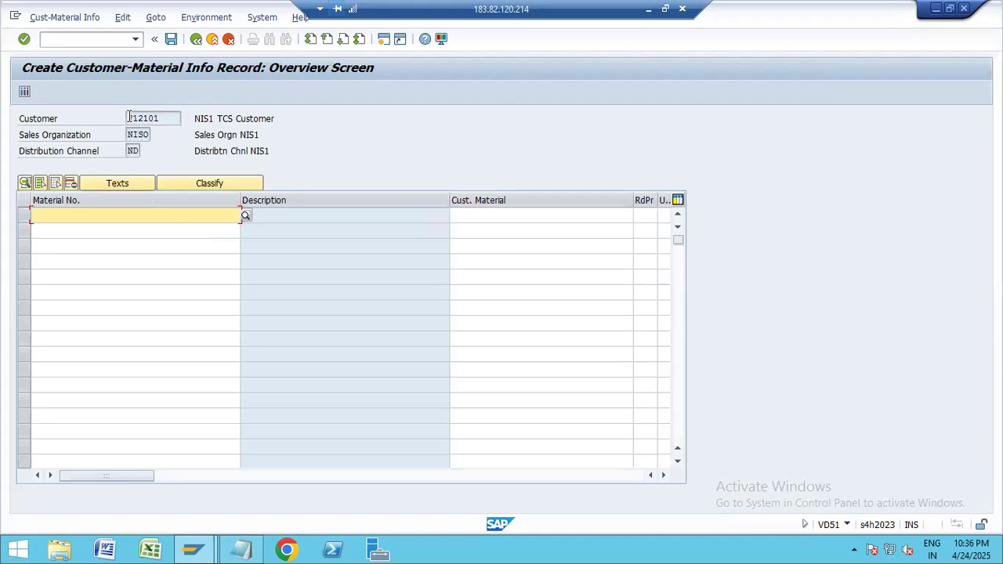
Step: Search for the first line's material using Sales Material by Description, restricted to sales organization NISO
click(170, 121)
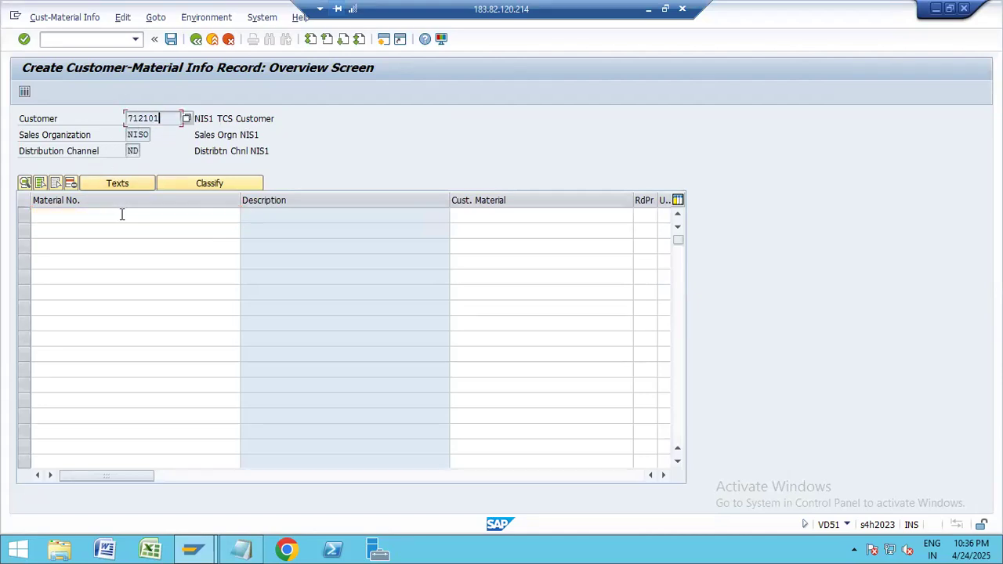
click(120, 215)
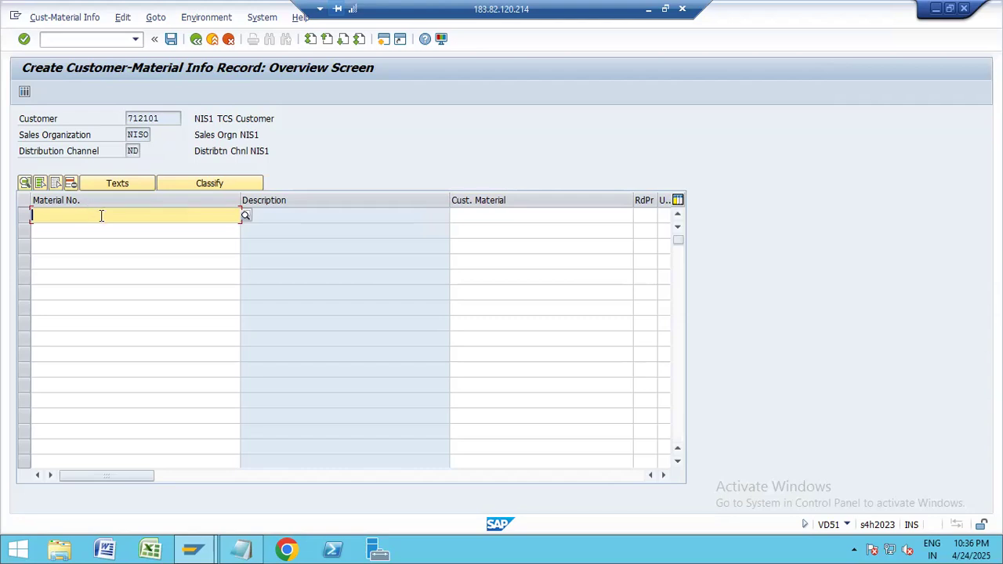
key(F4)
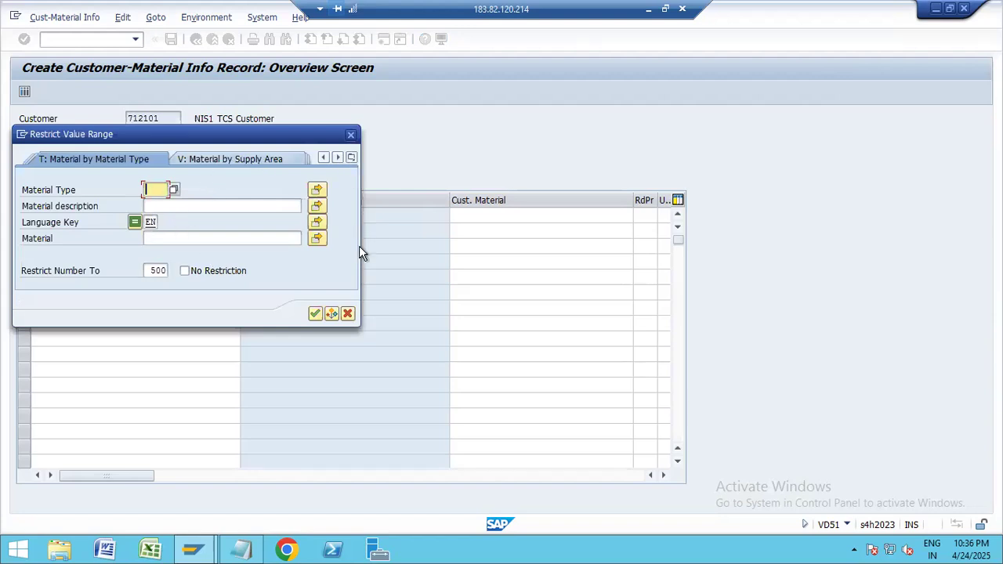
click(349, 157)
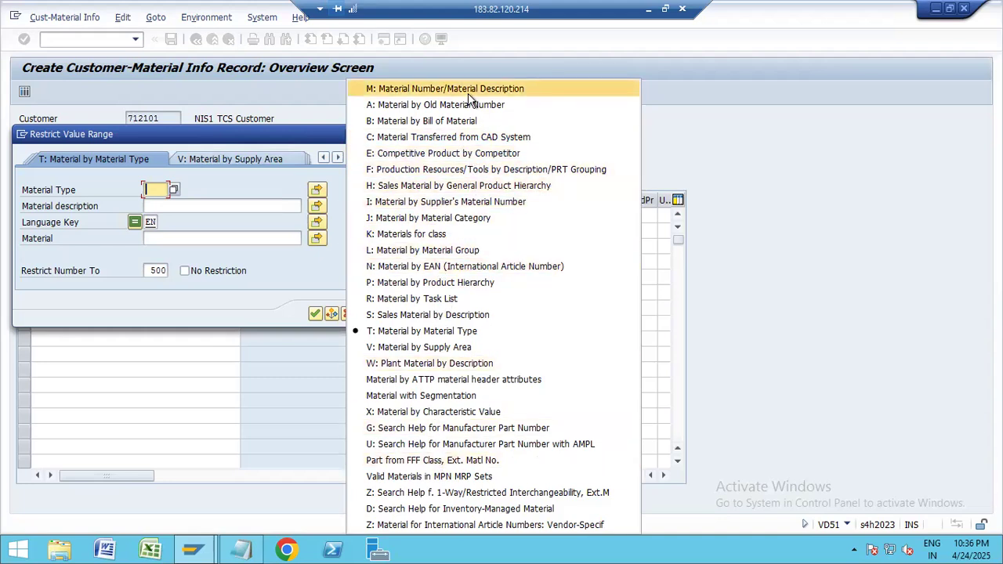
click(459, 314)
click(149, 223)
text(NISO)
key(Return)
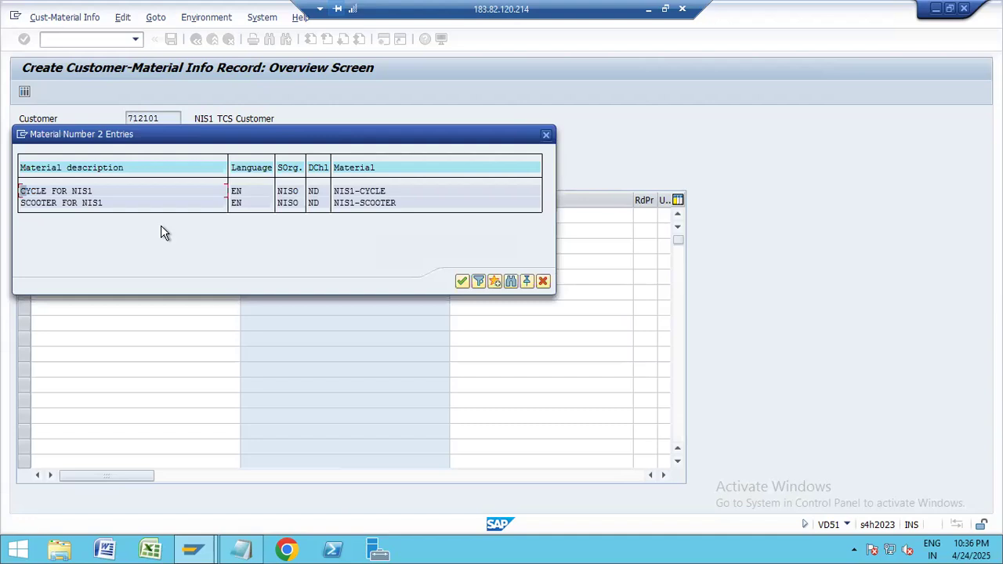
Step: Choose the material NIS1-CYCLE from the search results and confirm it in the first line
click(99, 192)
double_click(99, 191)
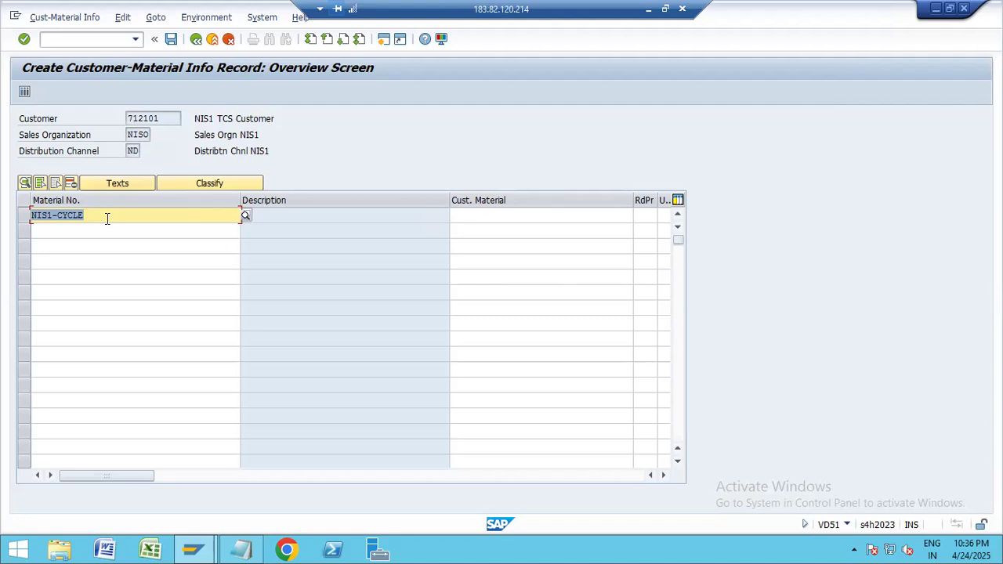
click(106, 217)
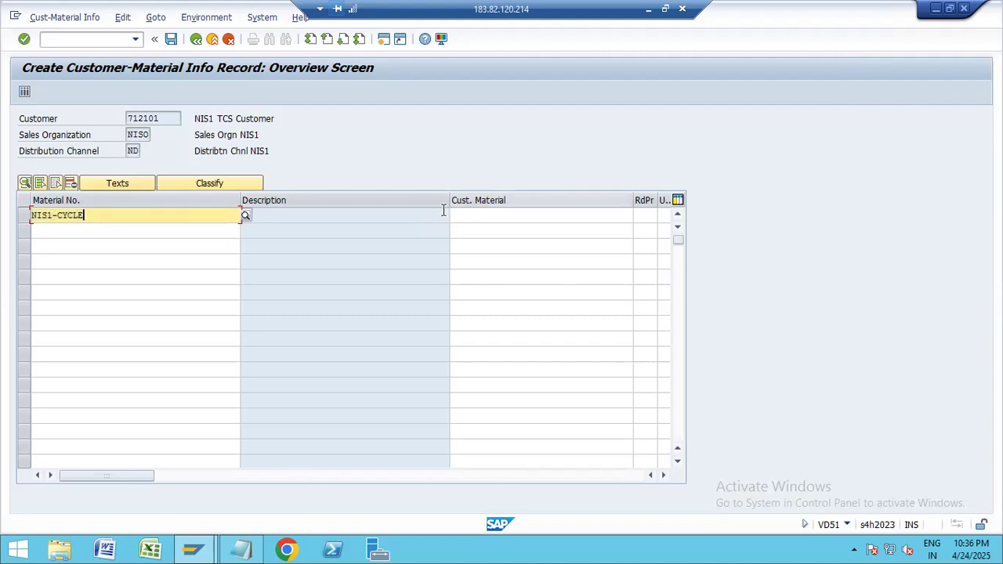
key(Return)
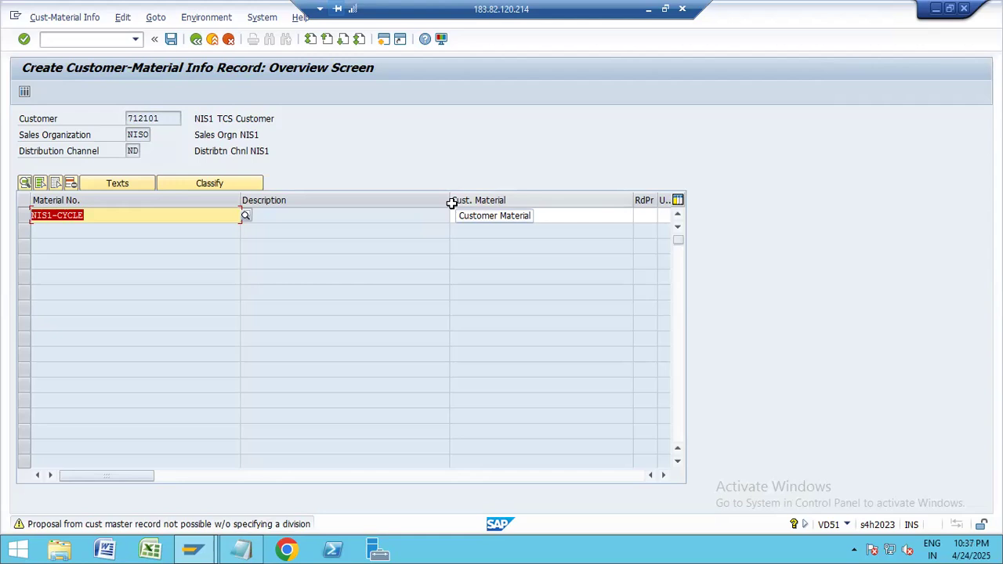
key(Return)
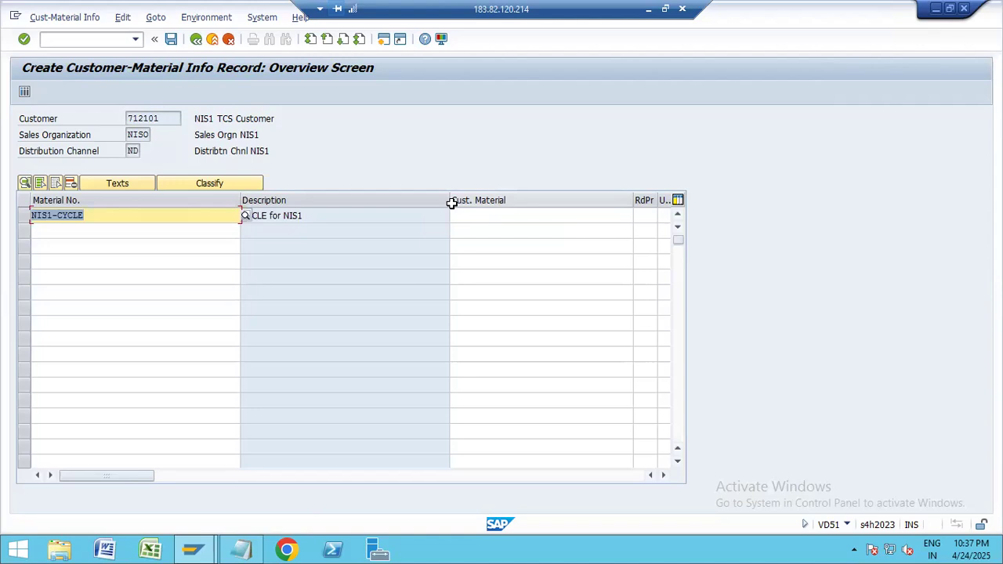
click(208, 215)
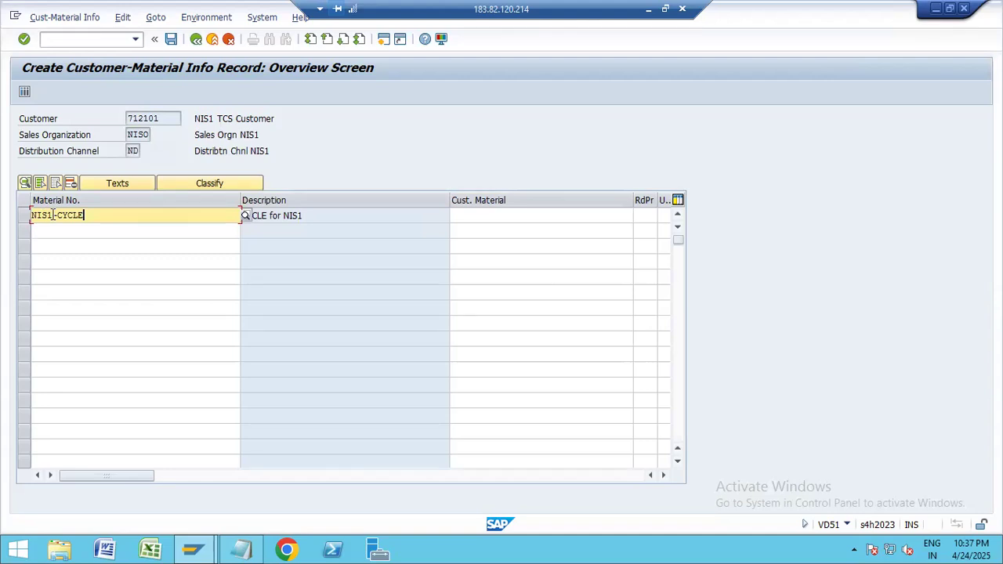
drag(91, 215, 29, 218)
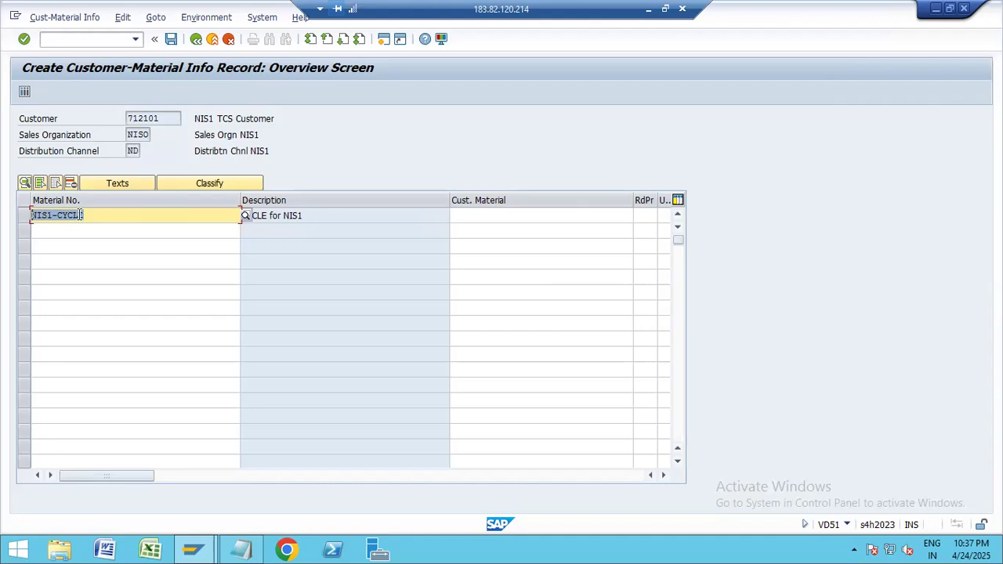
click(101, 217)
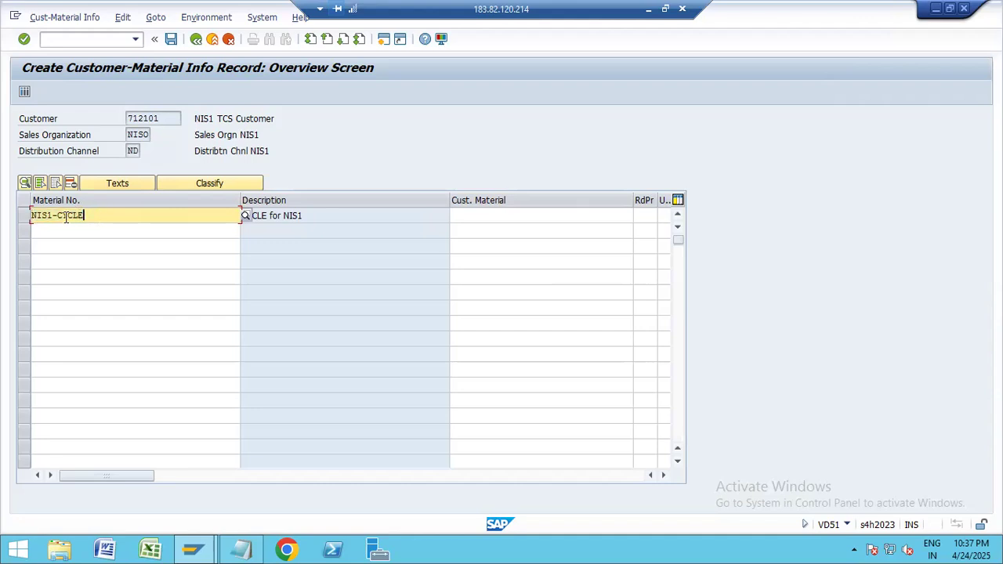
Step: Enter CYC123 as the customer material for NIS1-CYCLE and save the info record
click(528, 212)
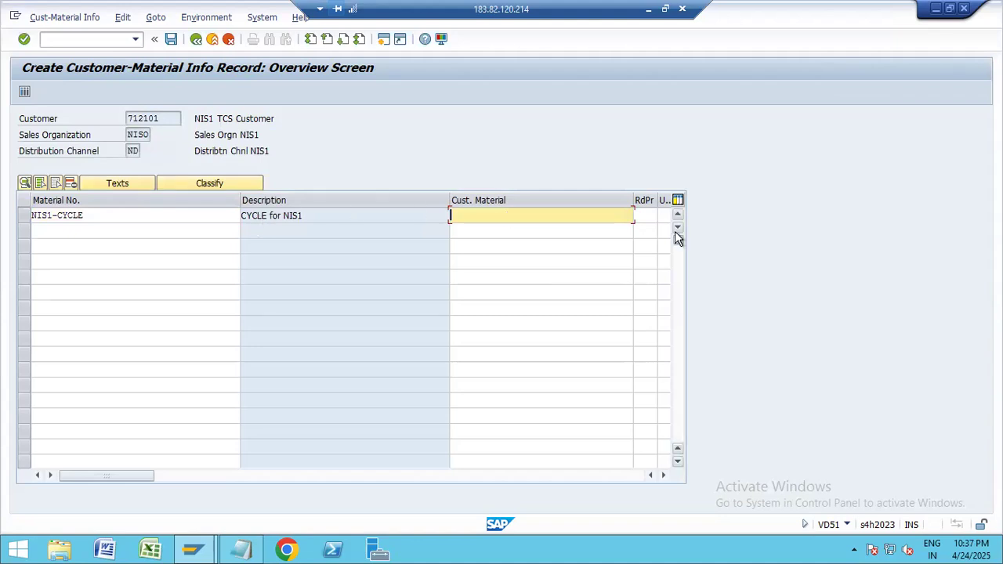
text(CYC123)
key(Return)
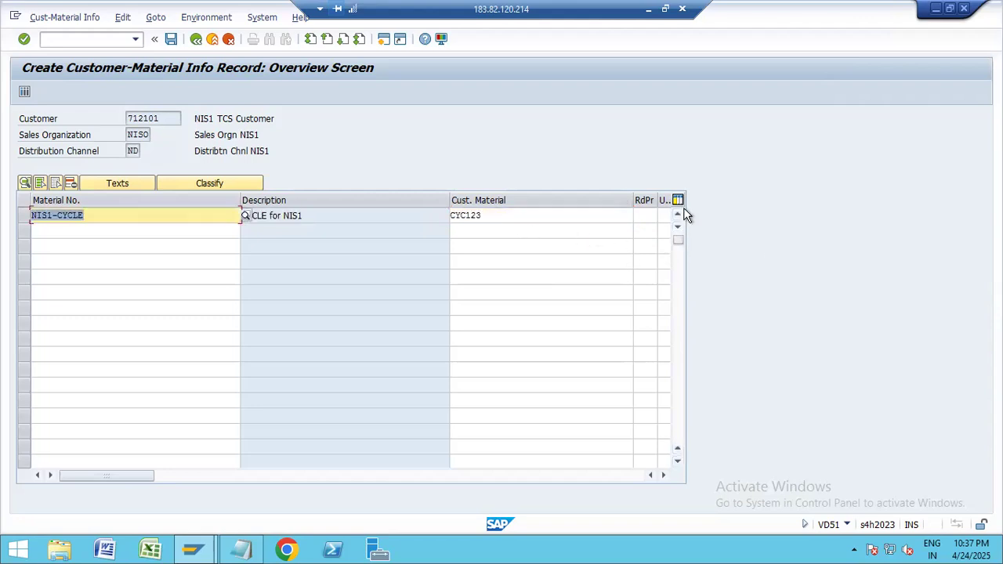
click(492, 216)
double_click(449, 216)
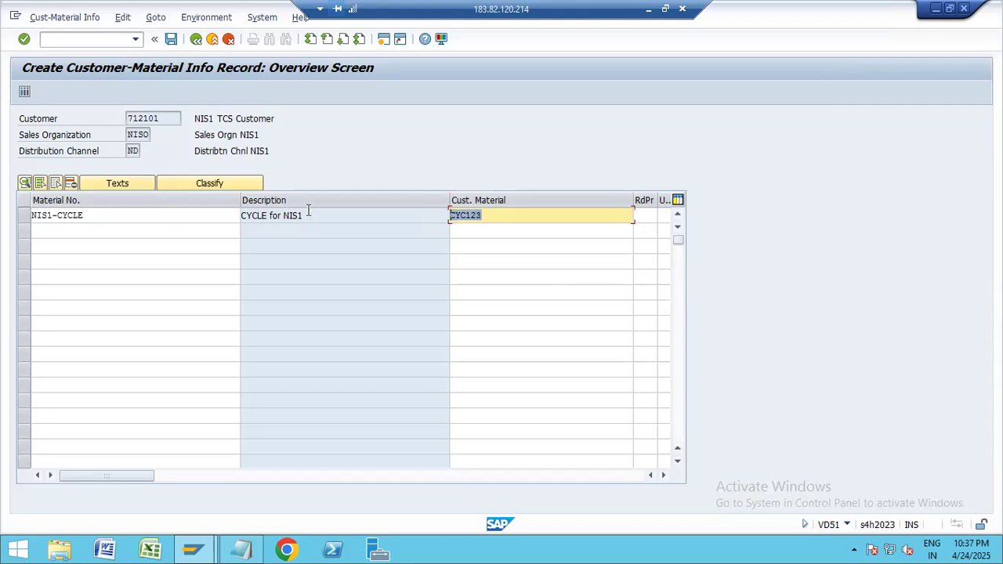
click(663, 475)
click(664, 474)
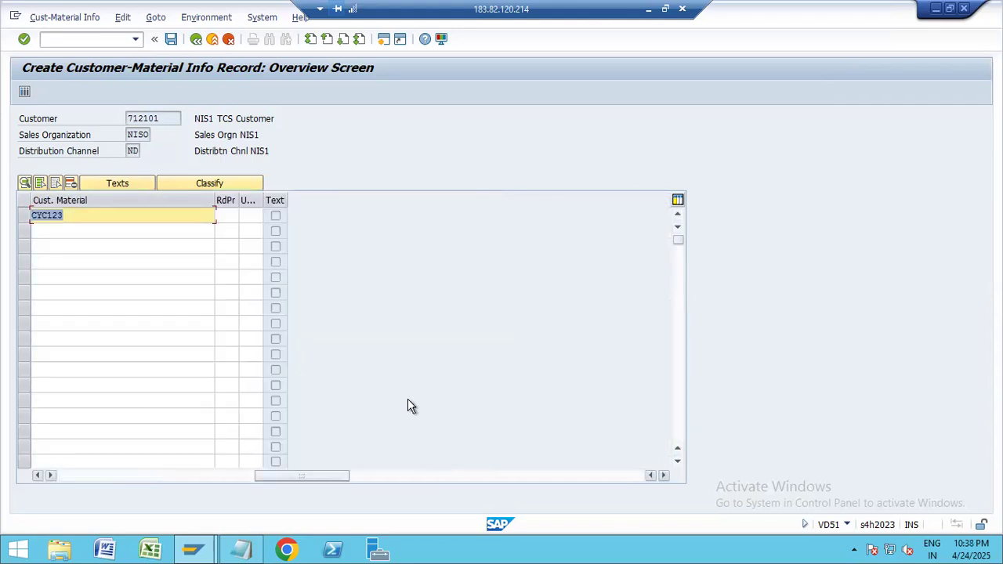
click(115, 476)
click(174, 41)
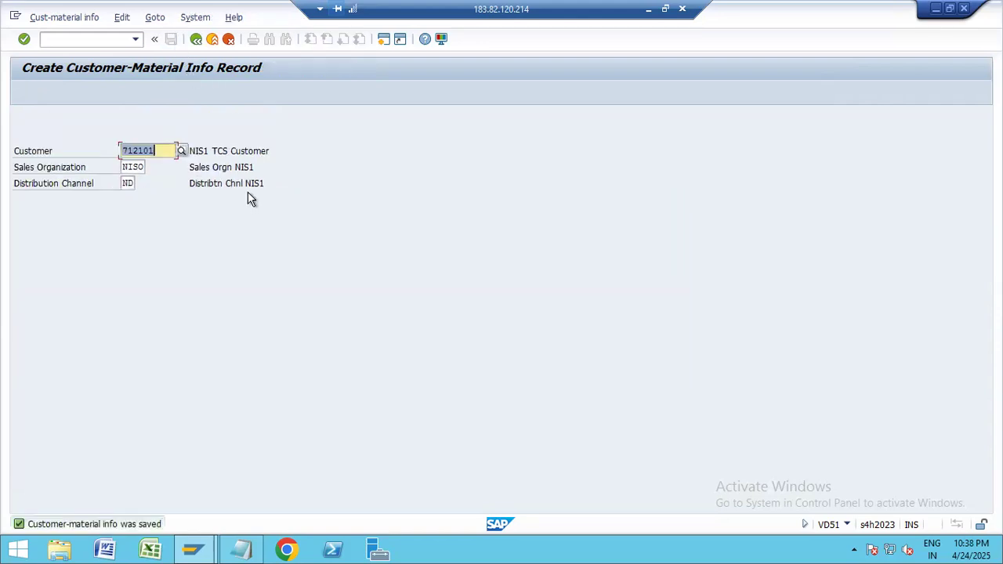
Step: Leave the info record creation and start transaction VA01 to create a sales document
key(Return)
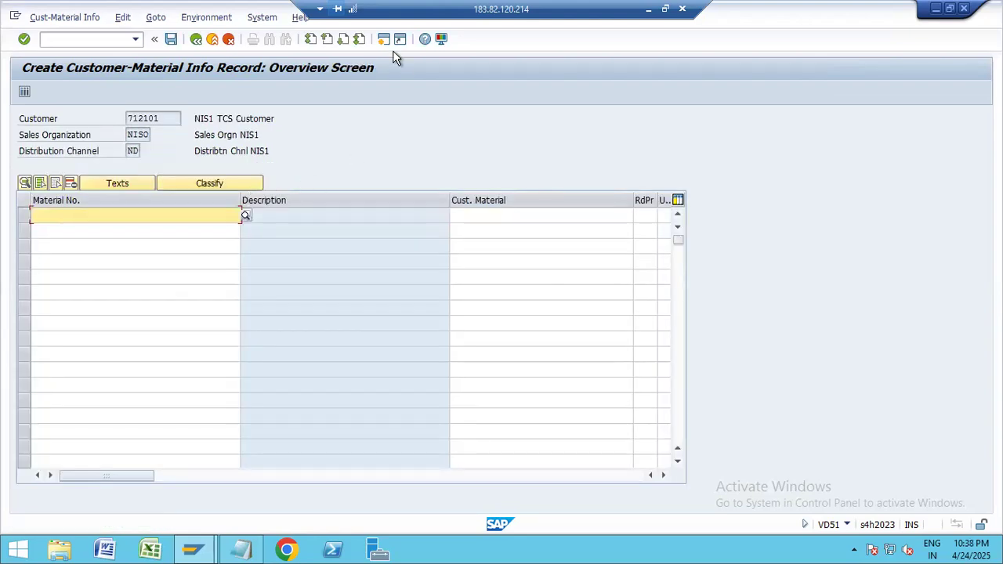
key(F3)
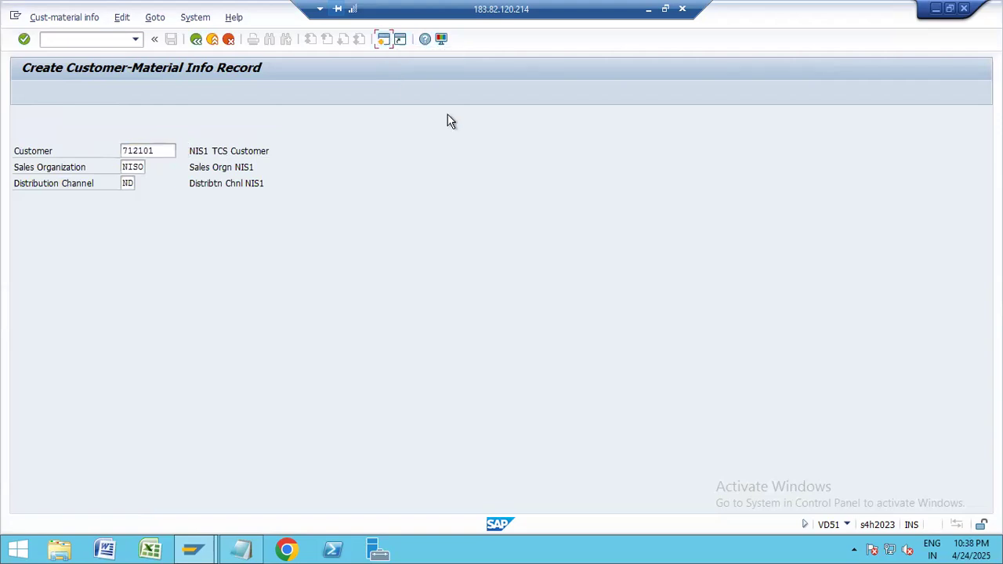
key(F3)
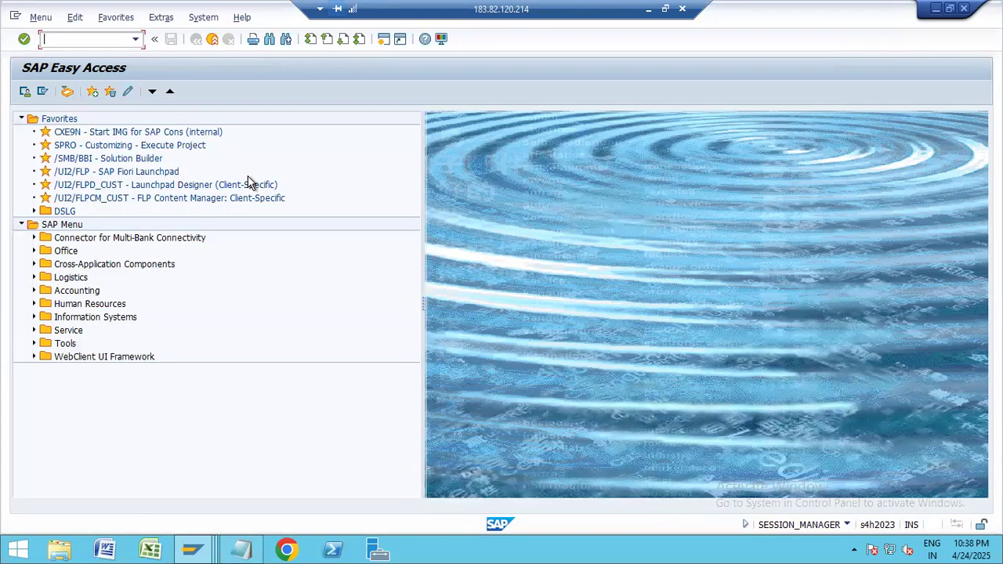
text(VA01)
key(Return)
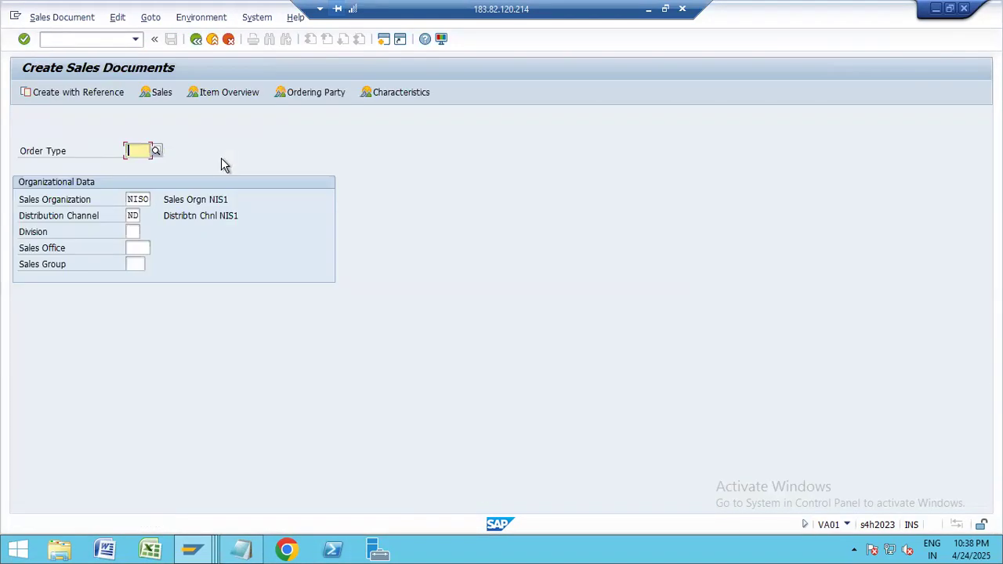
Step: Choose order type NSOR for sales organization NISO and open the standard order entry
click(138, 150)
click(138, 177)
key(Return)
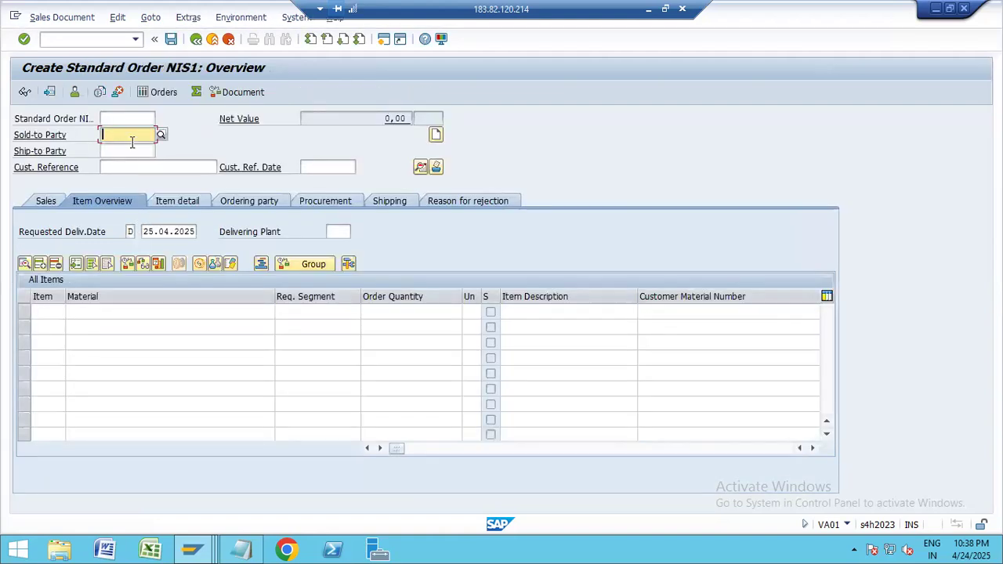
Step: Choose the sold-to customer and add an item for material NIS1-CYCLE with order quantity 1
click(132, 138)
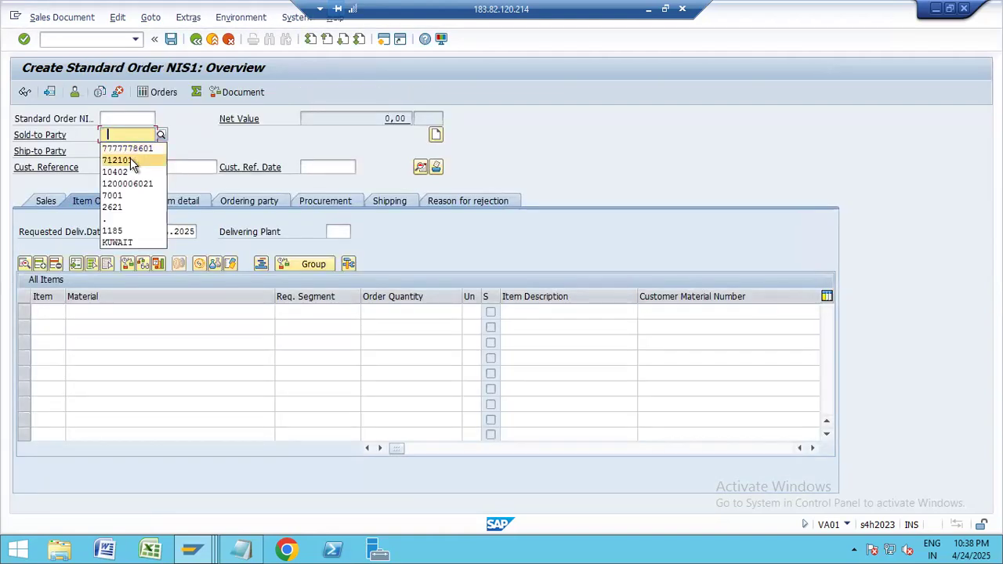
click(130, 160)
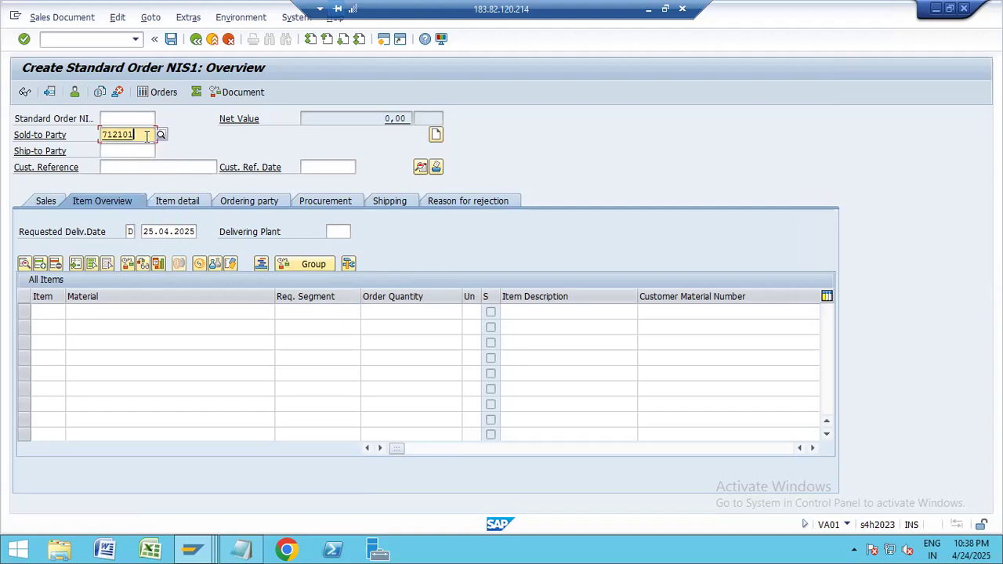
click(156, 312)
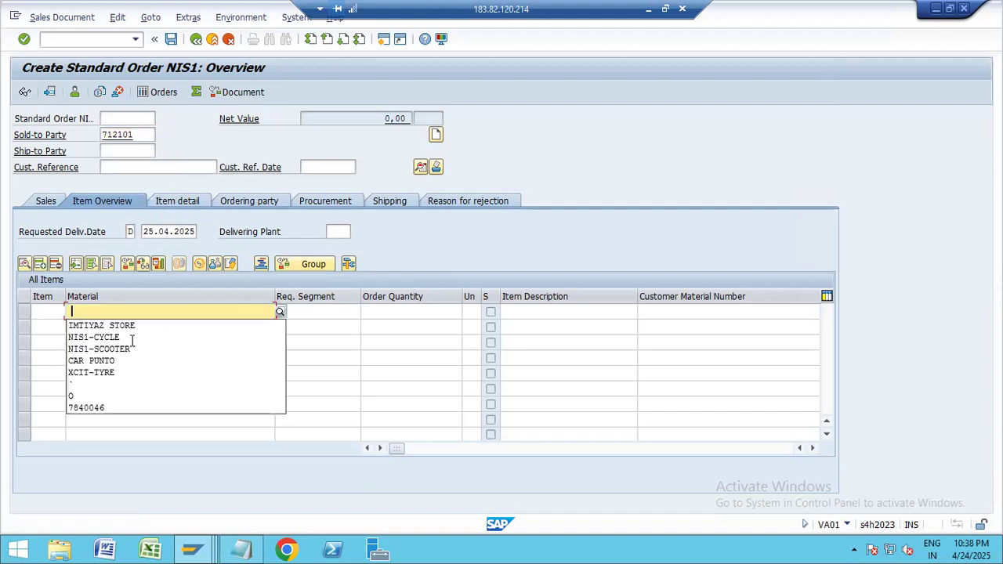
click(130, 338)
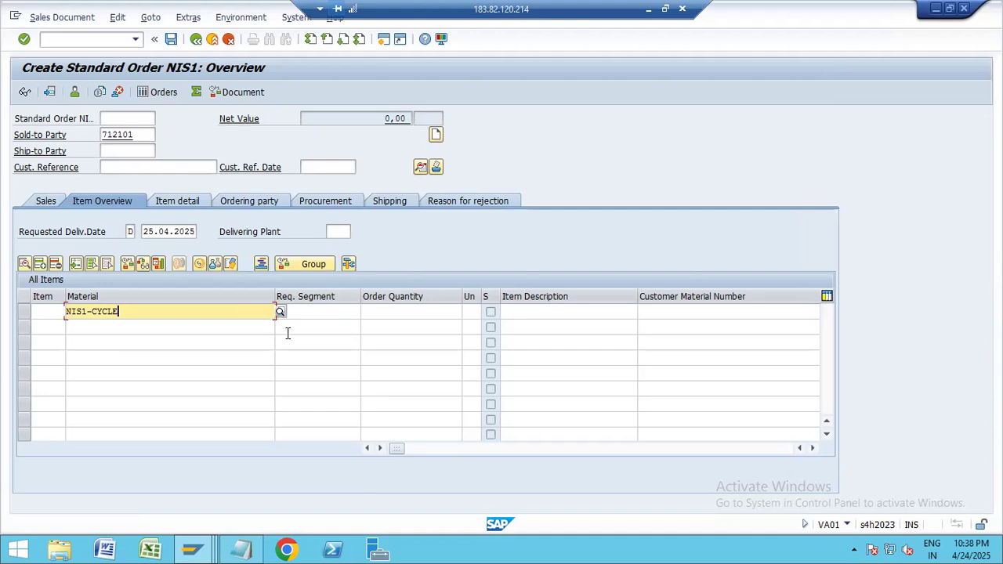
key(Return)
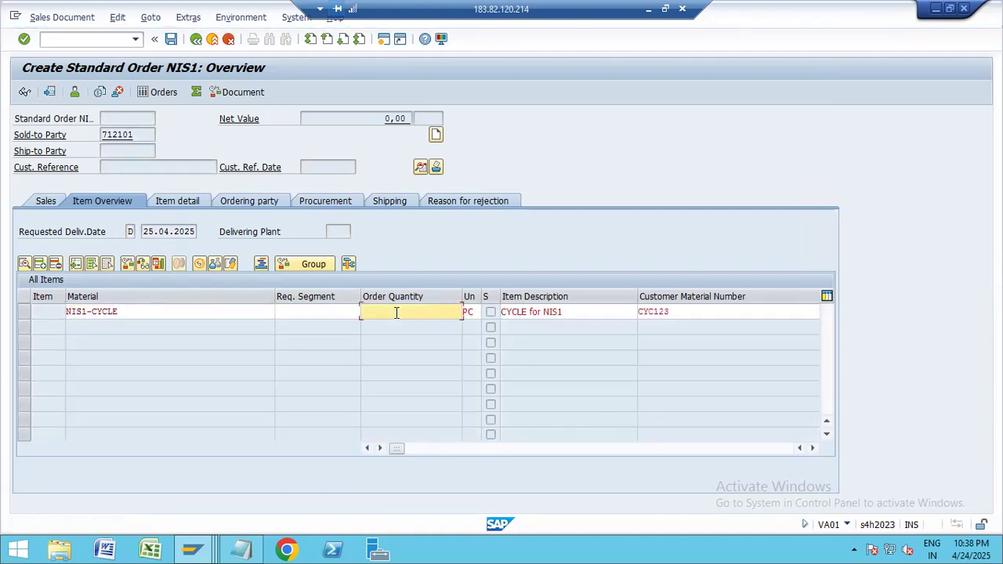
text(1)
key(Return)
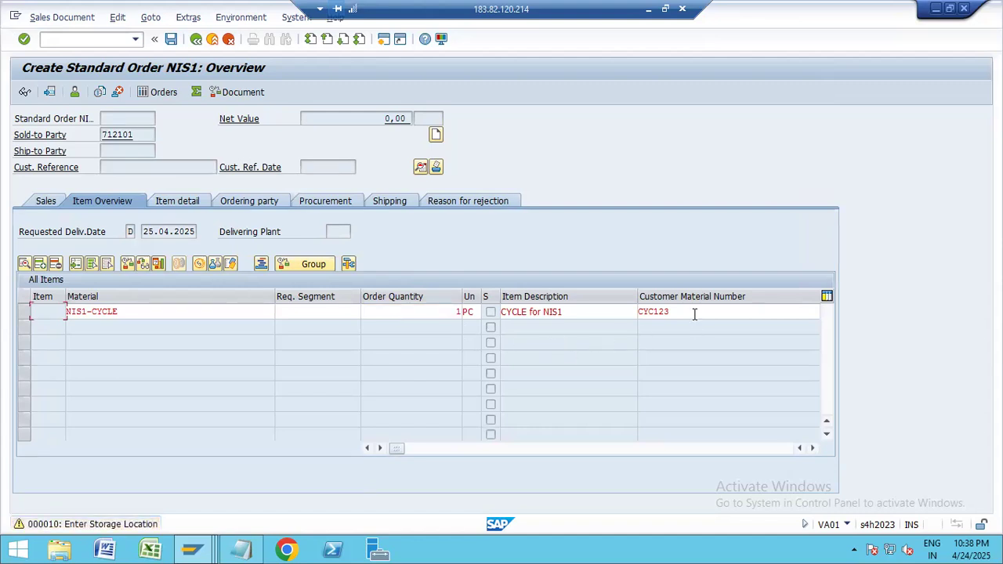
Step: Examine the order item's customer material number, its remaining columns and its item description
drag(672, 312, 611, 314)
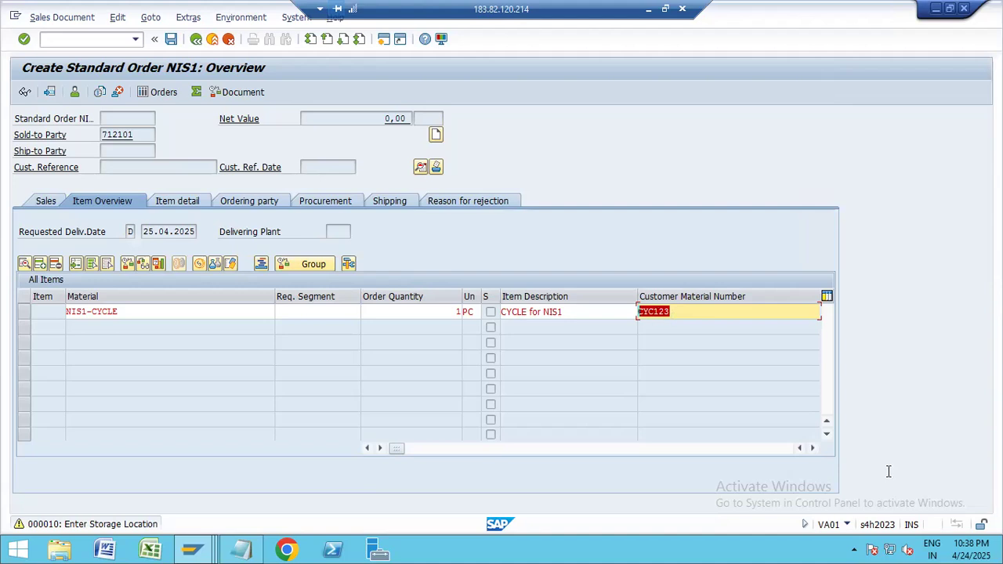
click(812, 450)
click(812, 450)
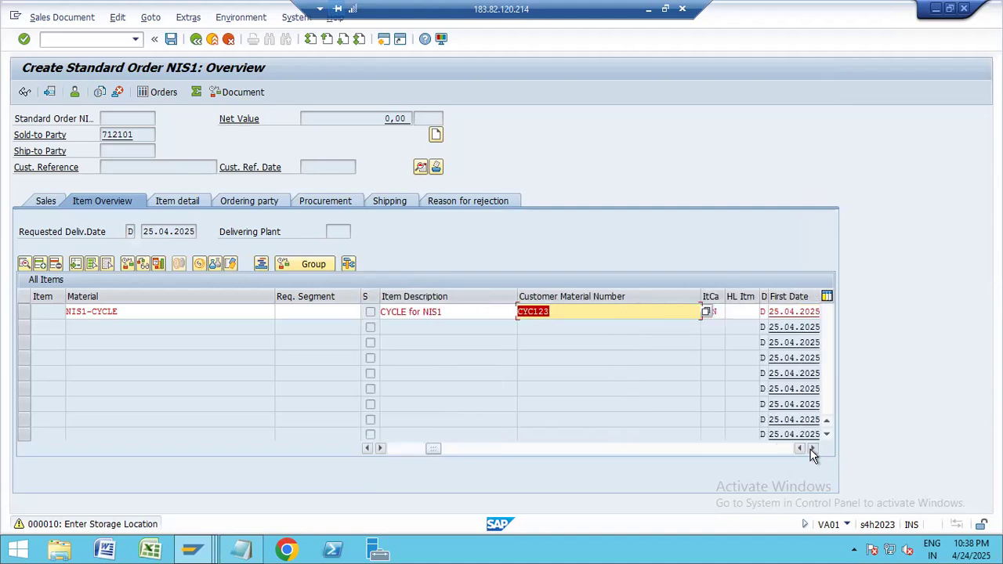
click(812, 450)
click(812, 450)
click(812, 449)
click(812, 449)
click(812, 450)
click(812, 450)
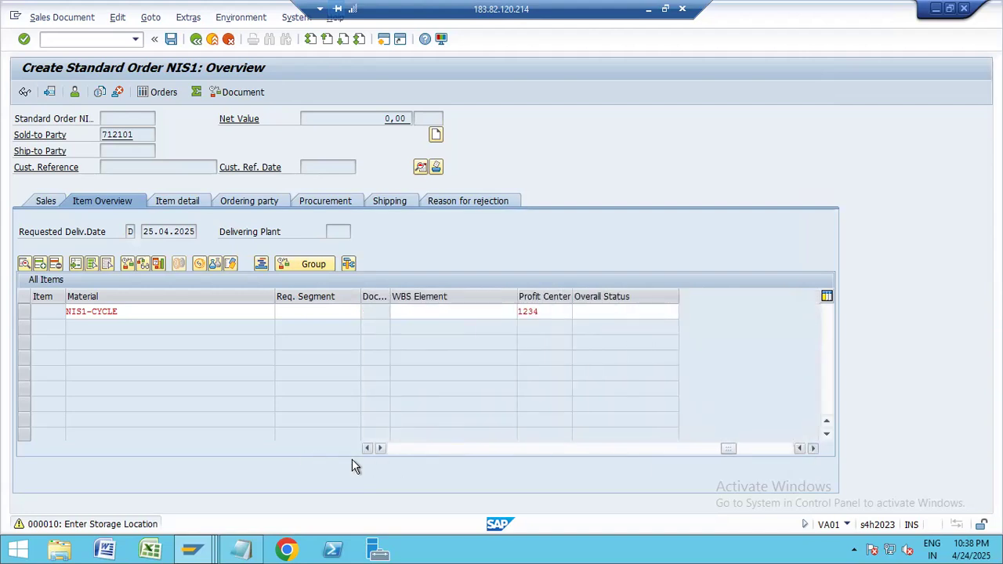
click(406, 450)
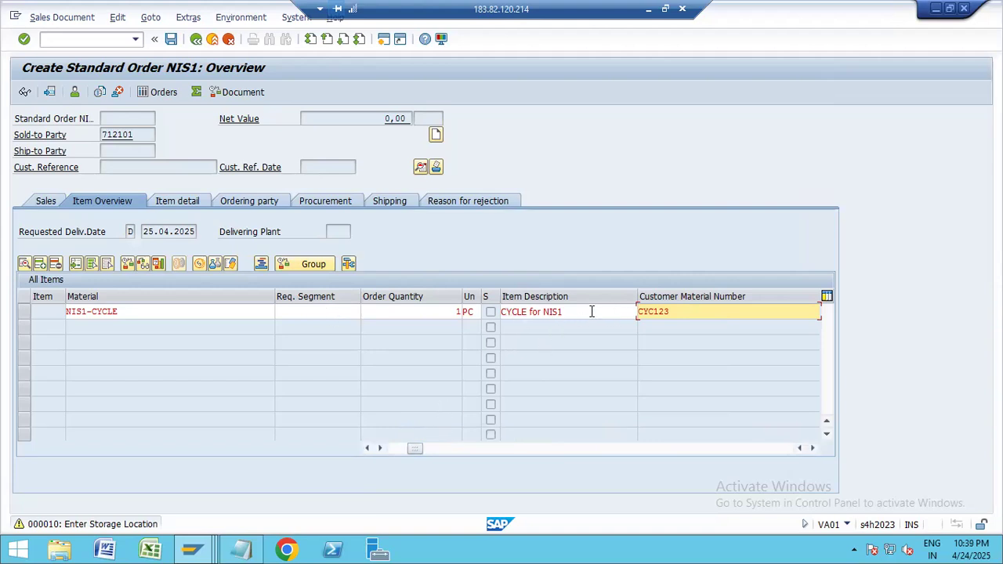
drag(551, 311, 474, 311)
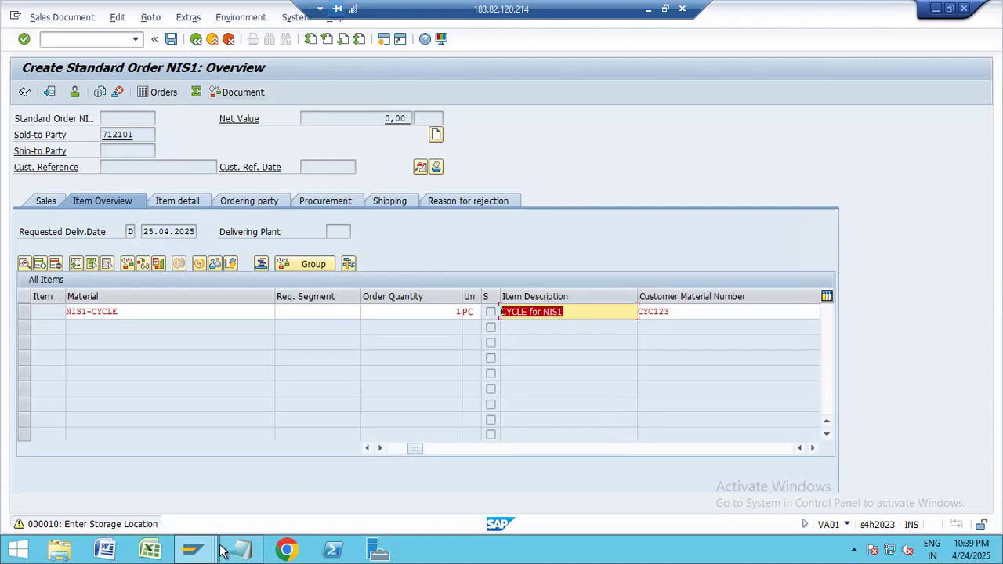
Step: Switch to the customer-material info record session and go from creating to changing info records
mouse_move(196, 549)
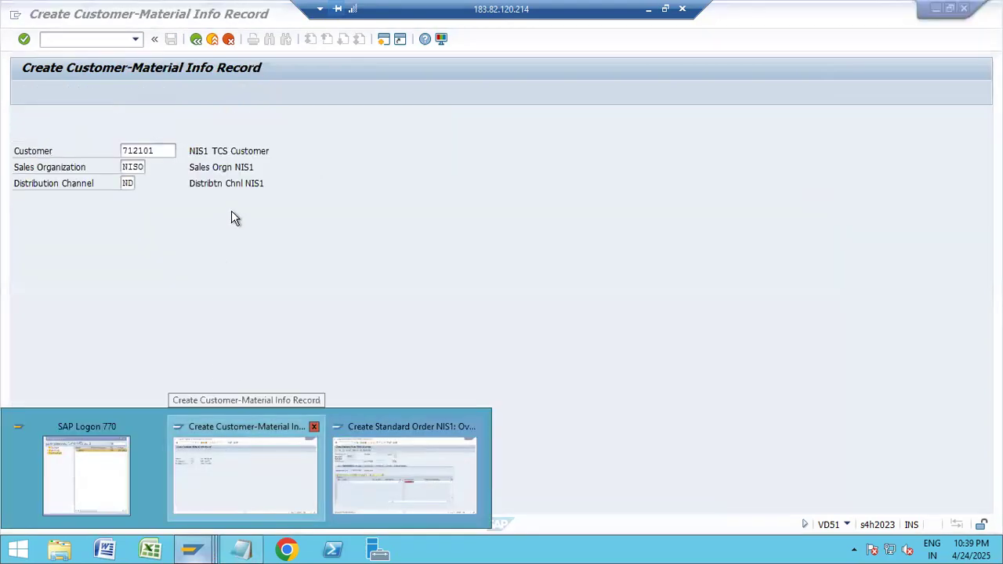
click(235, 470)
key(Return)
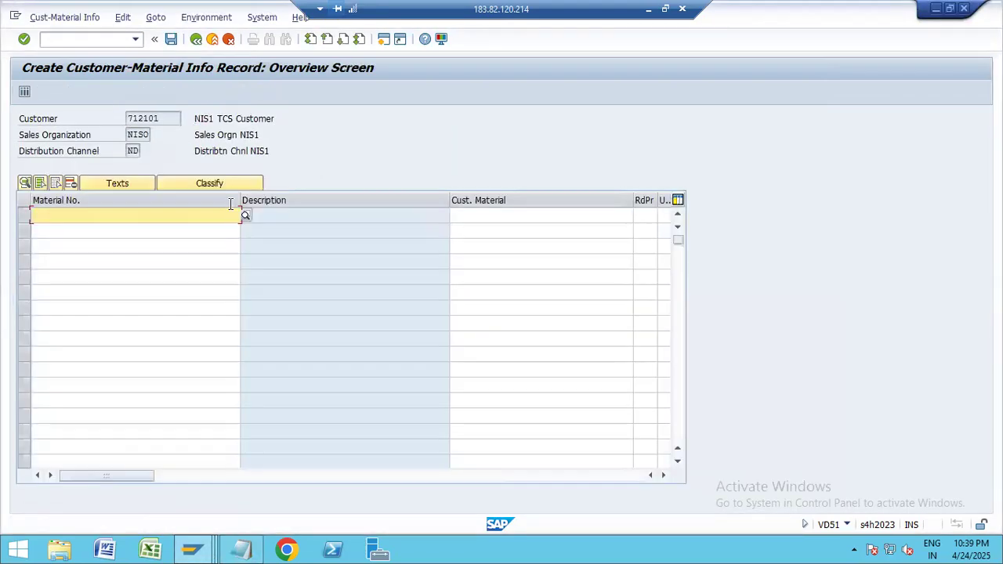
key(F3)
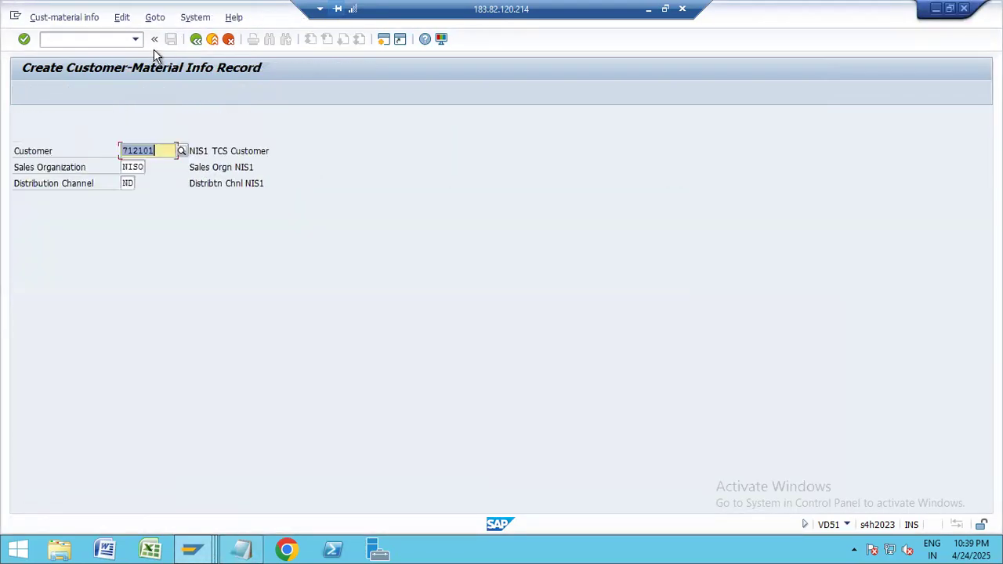
click(95, 18)
click(78, 51)
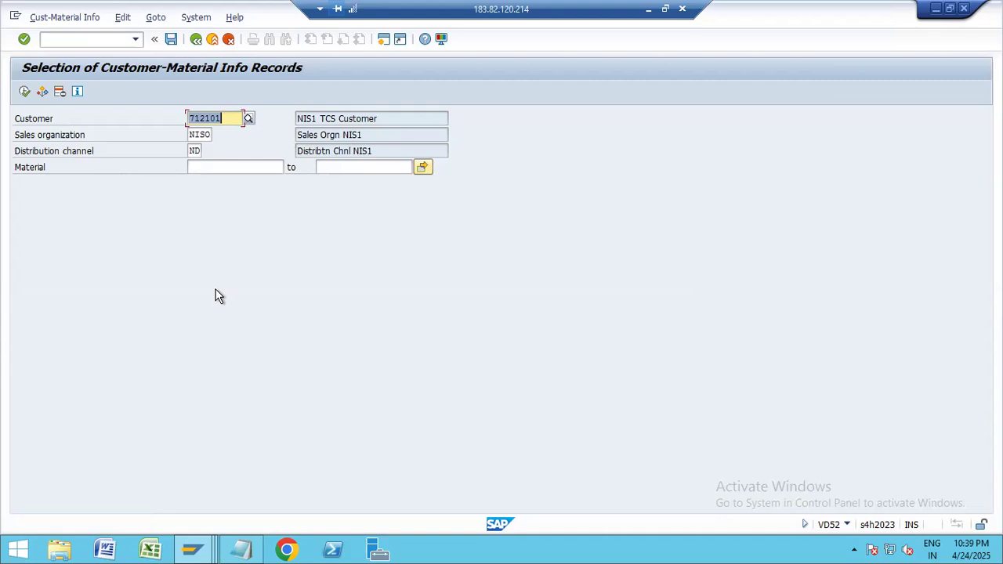
Step: Select the info record for material NIS1-CYCLE and open its item details
click(208, 166)
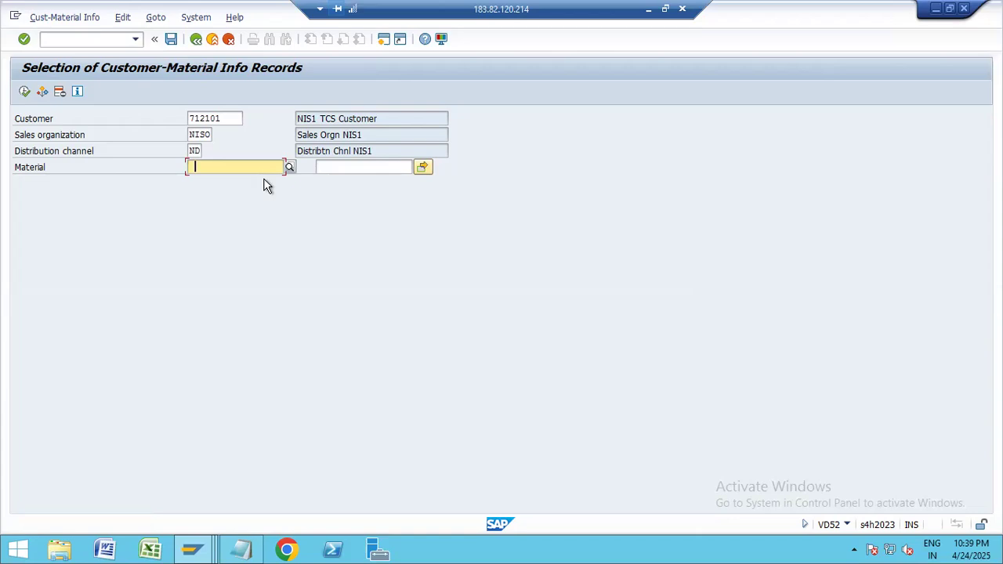
text(NIS)
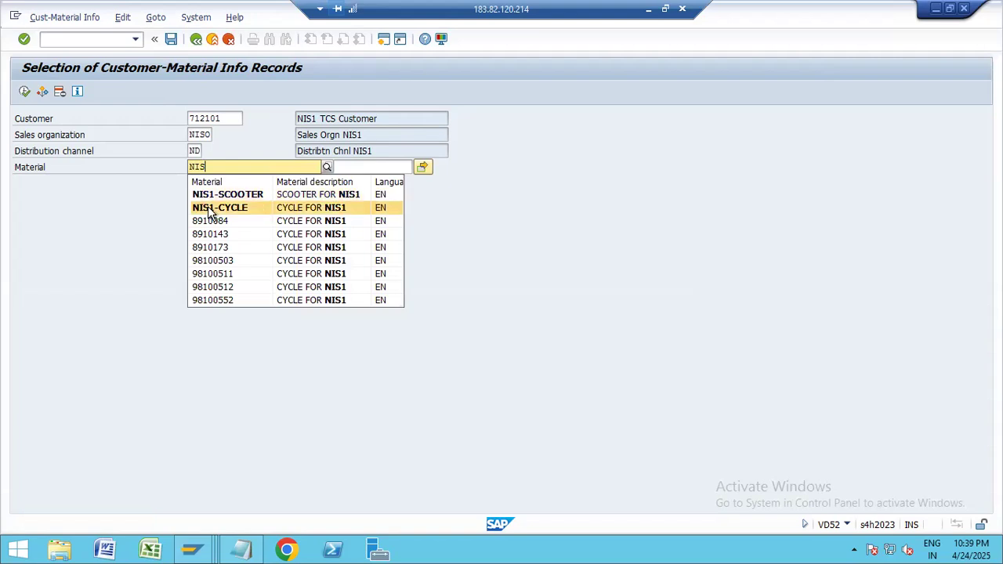
click(209, 208)
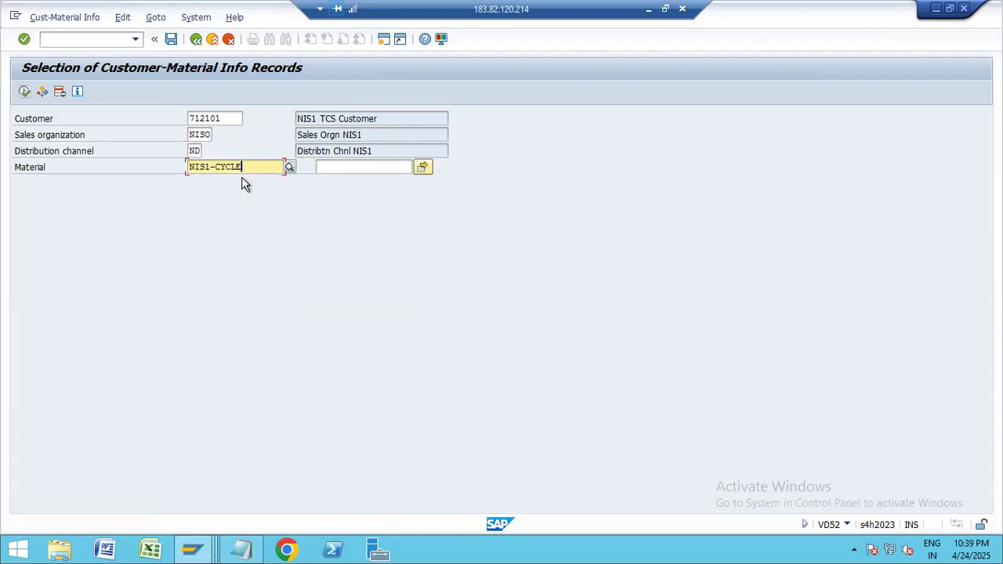
key(F8)
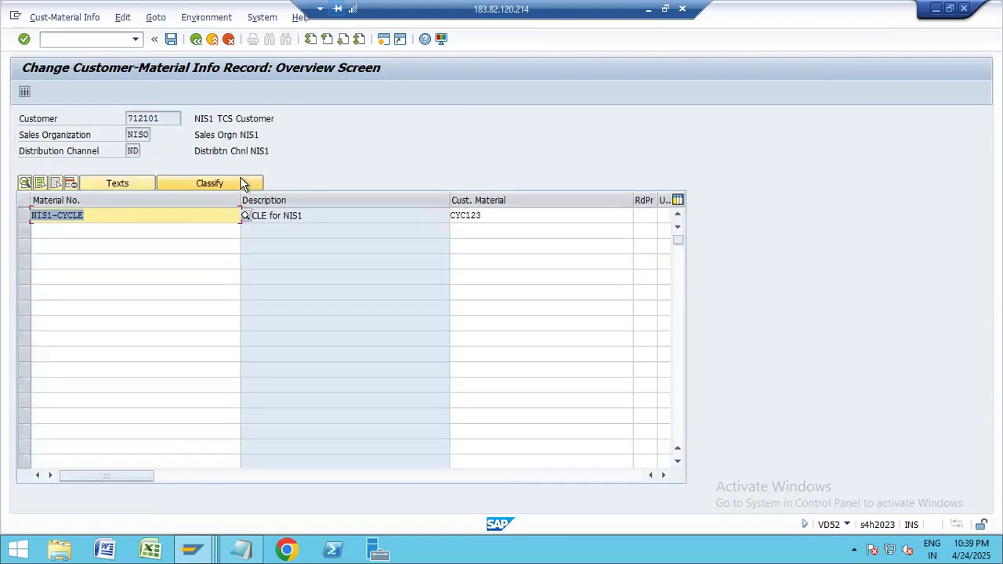
click(124, 220)
double_click(124, 219)
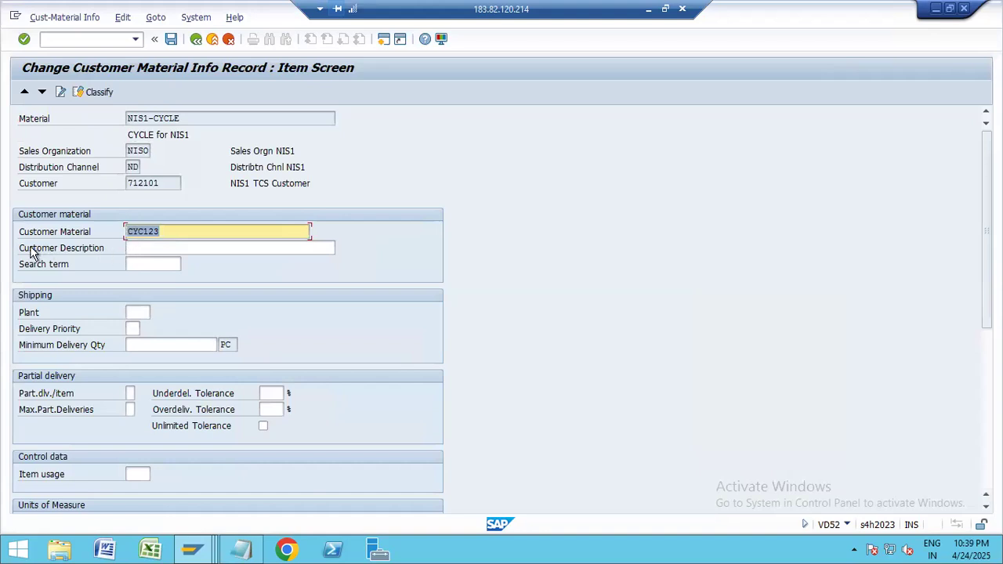
Step: Set the customer description to CYCLE for TCS CUSTOMER and save the info record
click(128, 248)
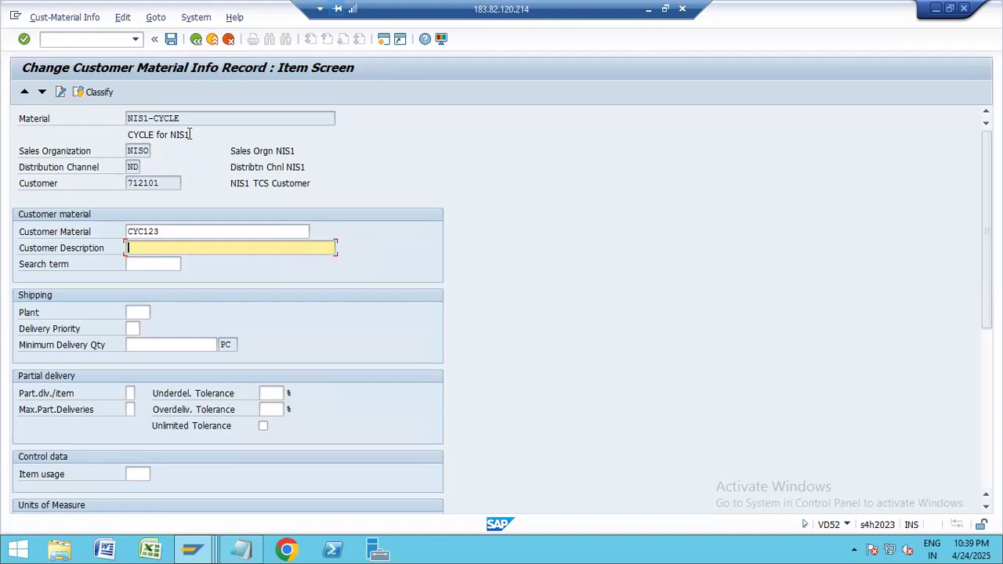
drag(189, 134, 124, 133)
key(ctrl+c)
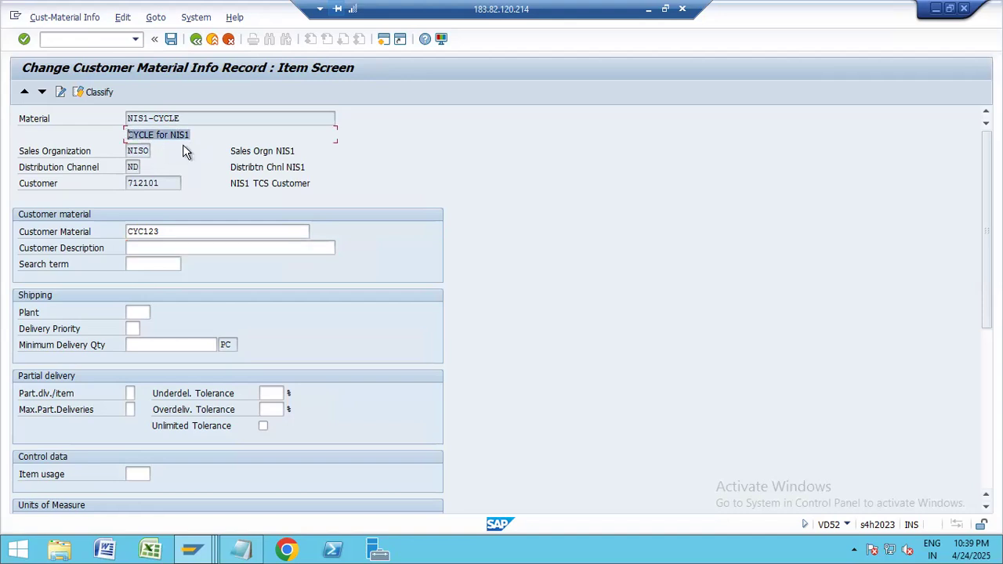
click(173, 249)
key(ctrl+v)
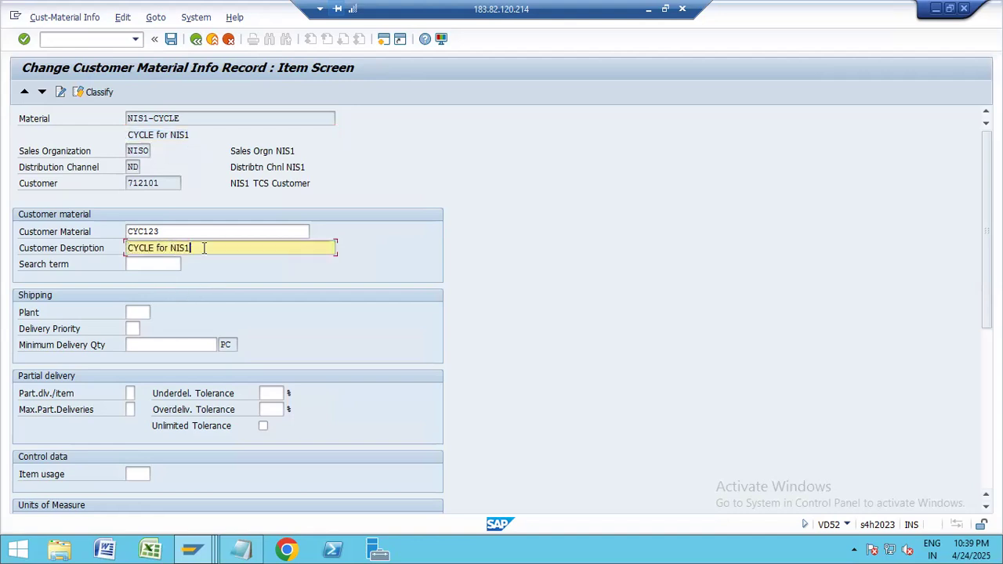
key(BackSpace)
key(BackSpace)
key(BackSpace)
key(BackSpace)
text(toTCS CUSTOMER)
click(171, 38)
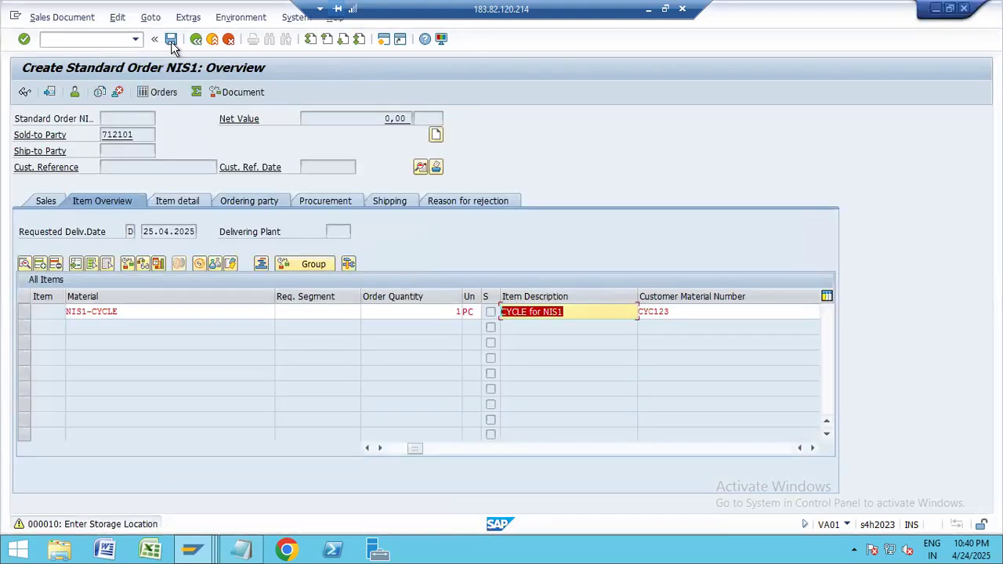
Step: Abandon the open standard order without saving and start a new one of the same type with transaction VA01
click(196, 40)
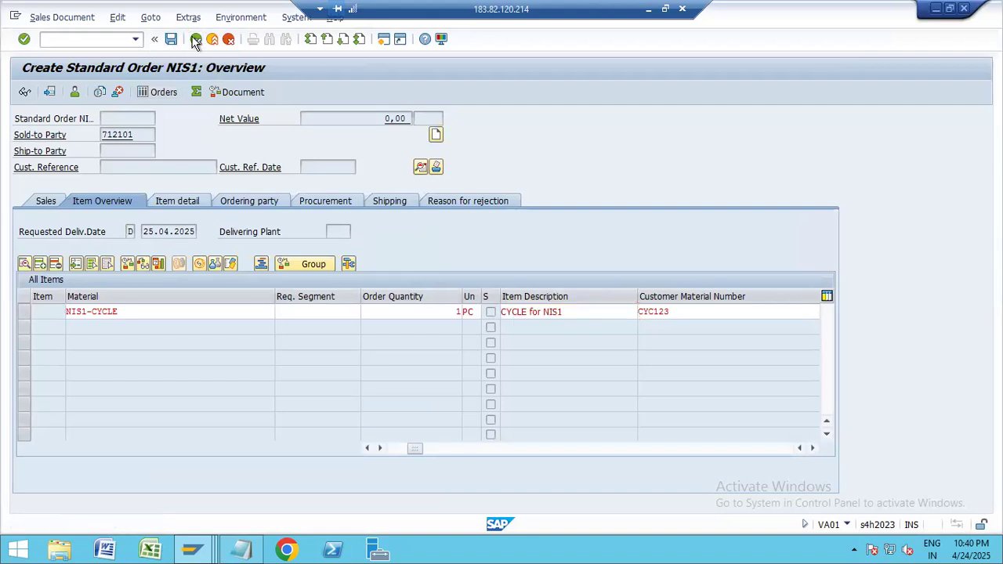
click(328, 265)
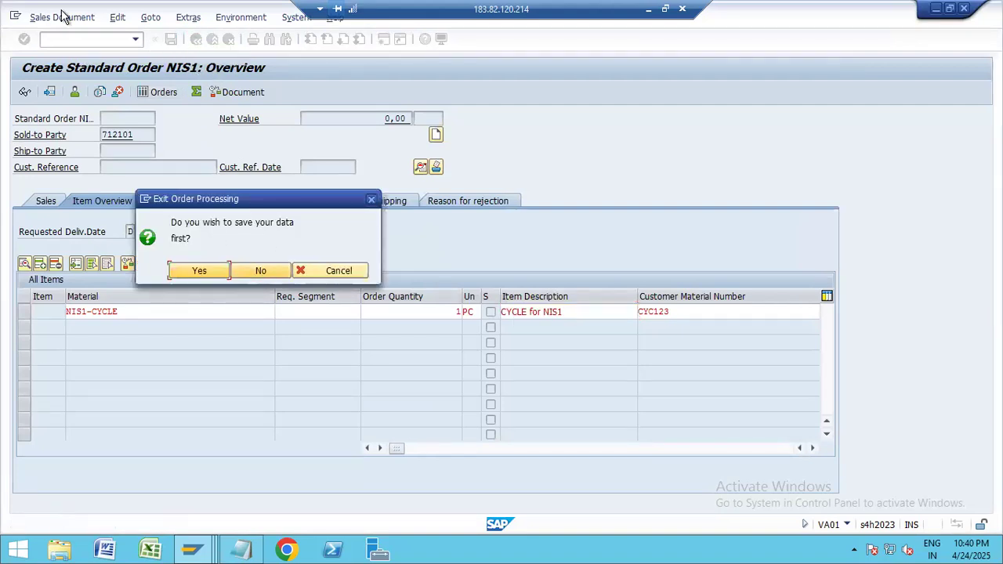
click(90, 41)
text(/NS)
text(VA01)
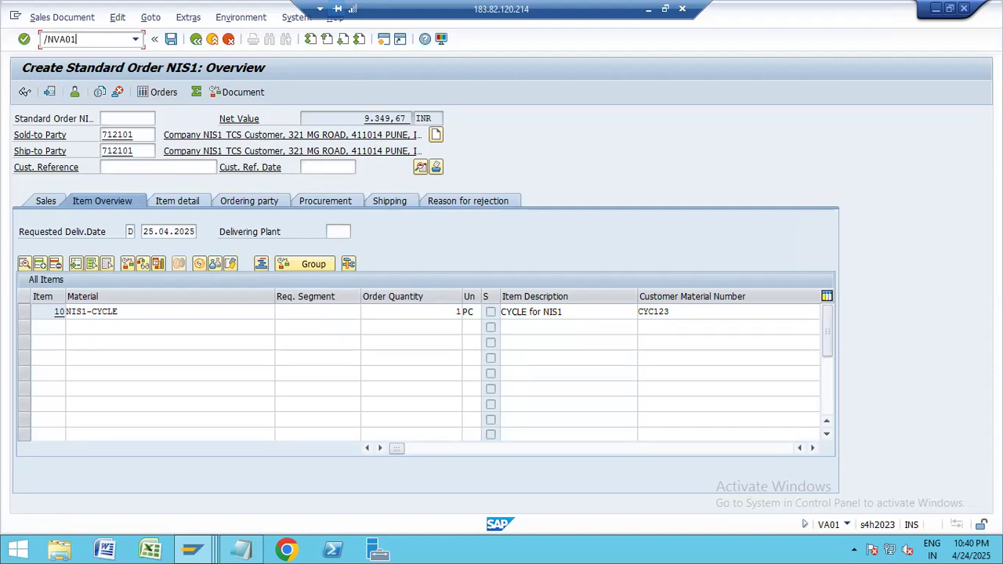
key(Return)
key(Return)
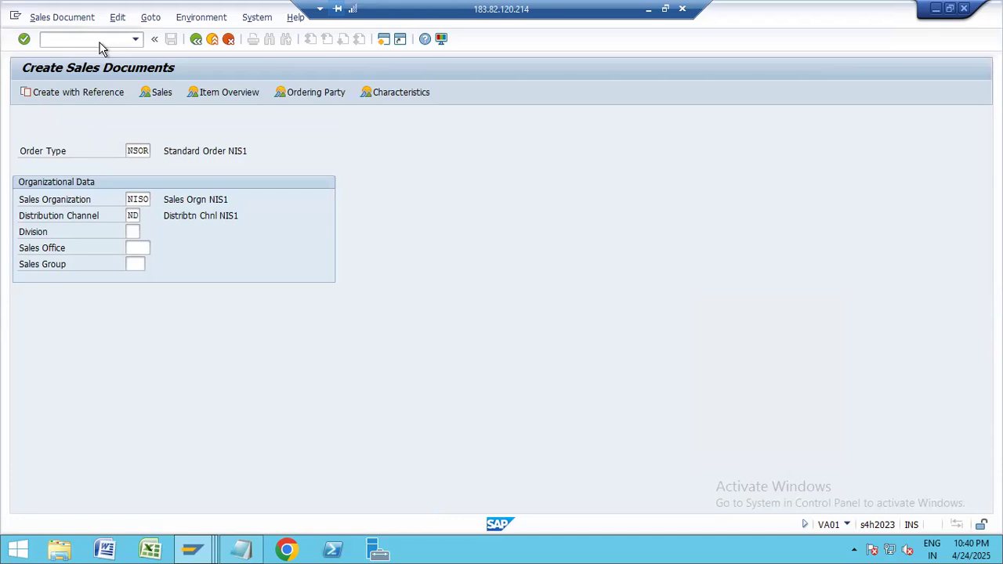
Step: Enter customer material number CYC123 in the first item line and choose the sold-to customer
click(666, 310)
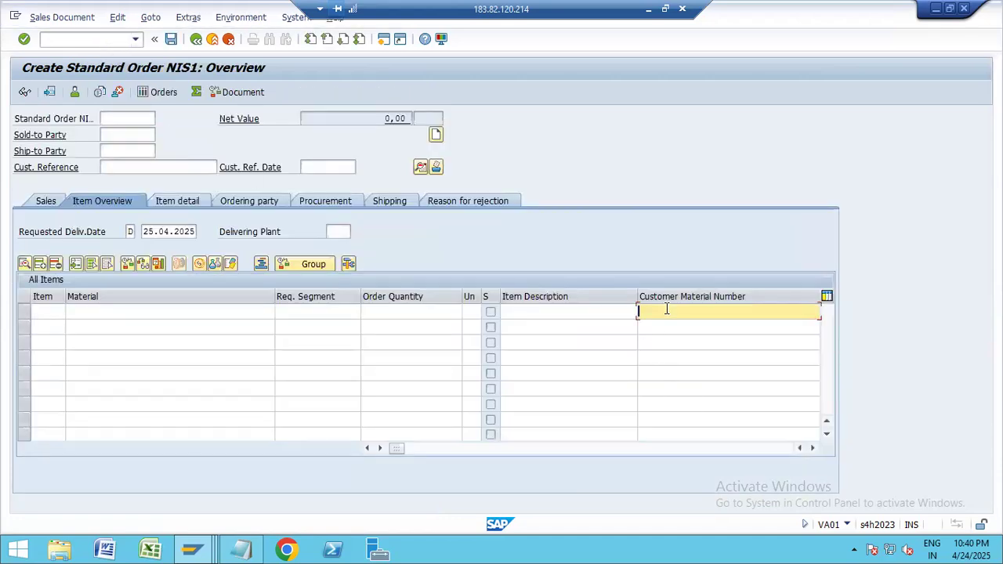
text(CYC12)
key(Return)
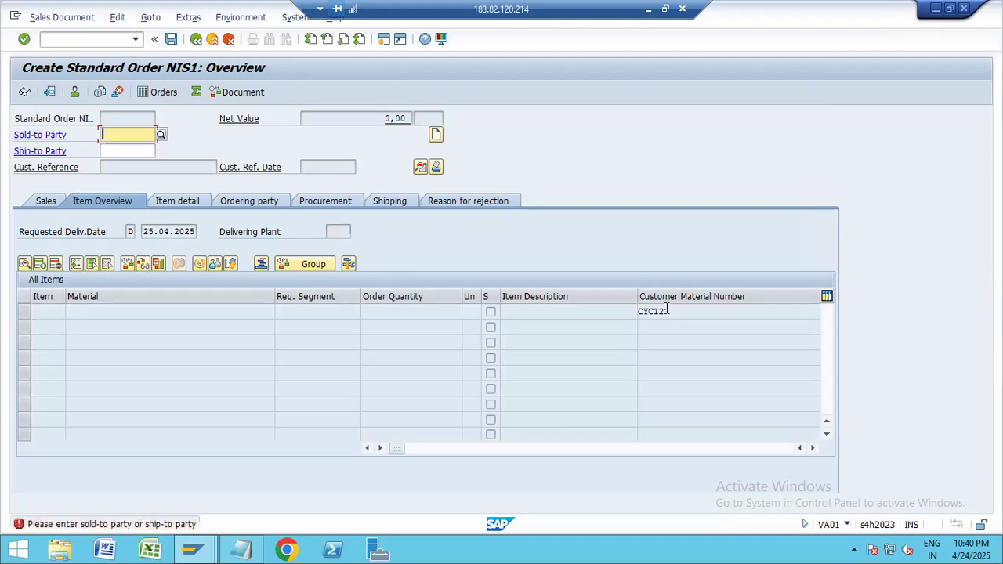
key(Down)
key(Down)
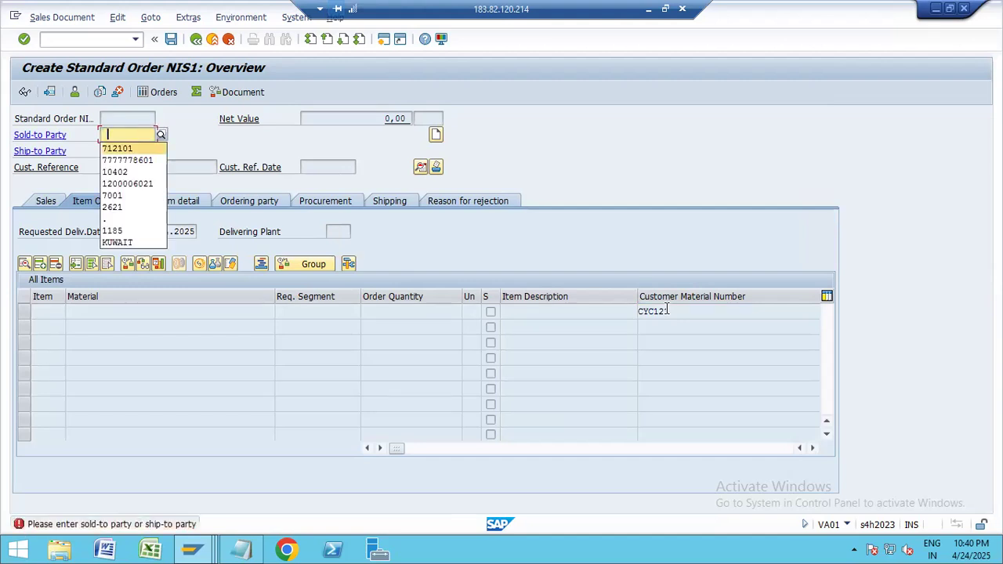
key(Return)
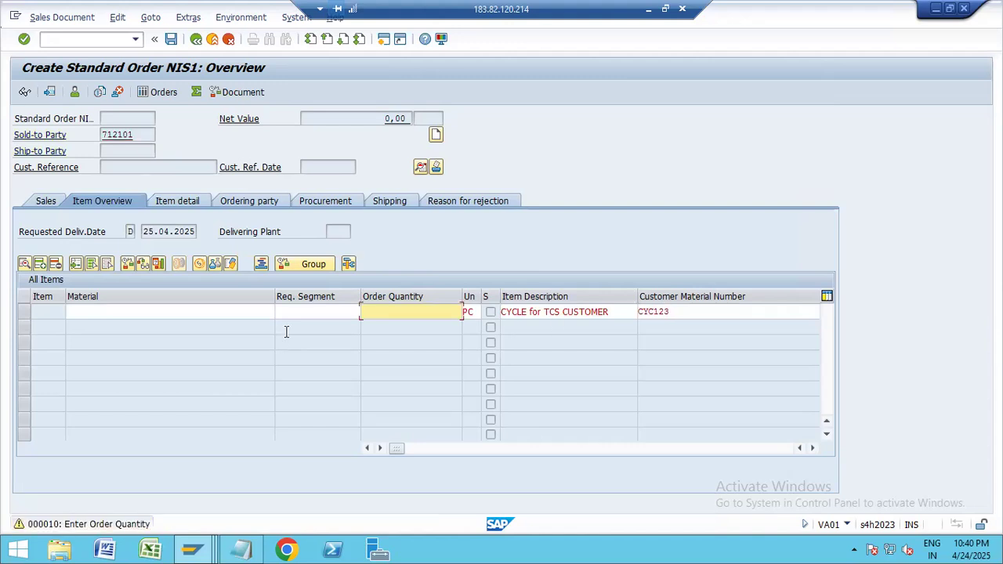
Step: Set the item's order quantity to 1 and acknowledge the new pricing
text(1)
key(Return)
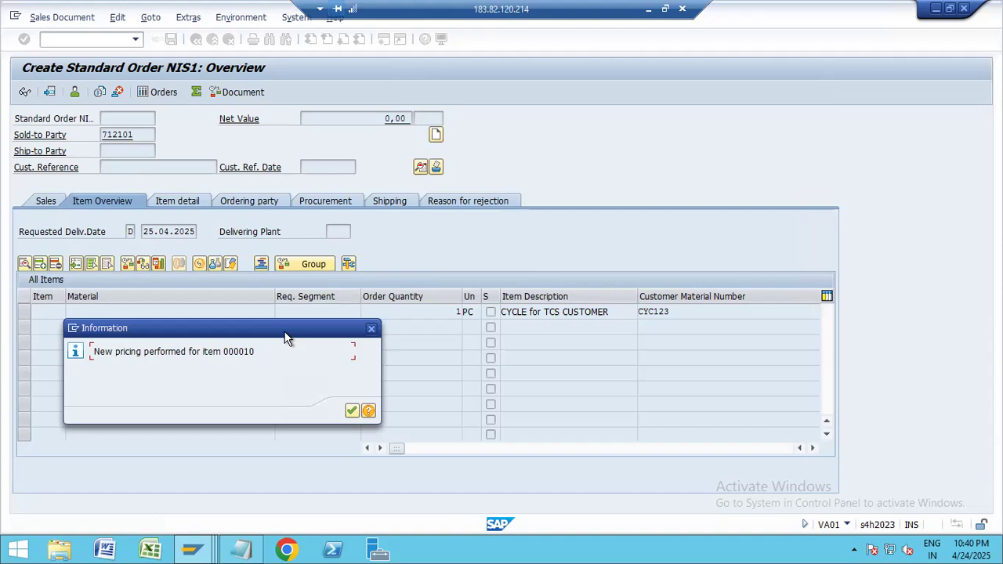
key(Return)
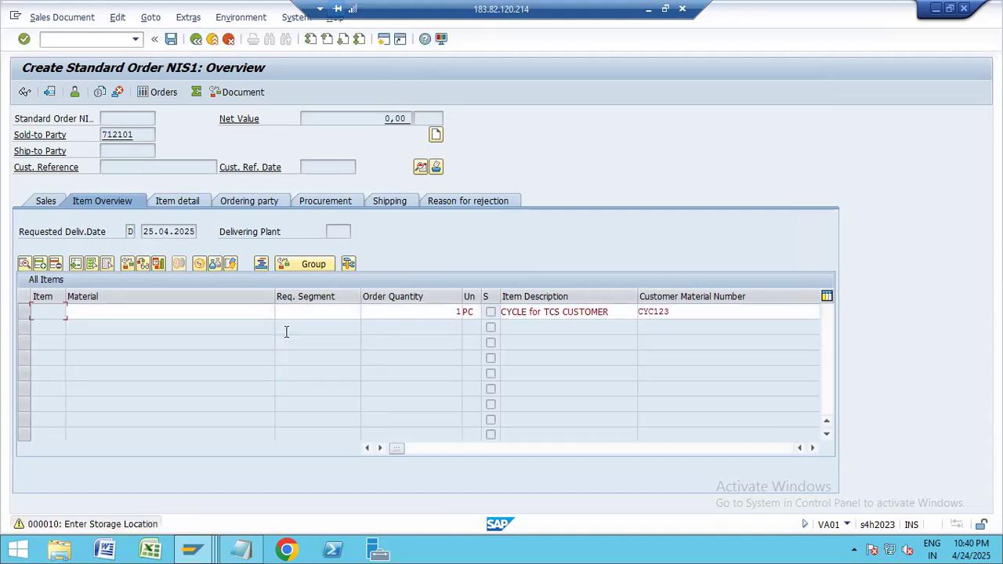
Step: Accept the storage location warning for the order item and review its material, description and customer material number, keeping the order open
key(Return)
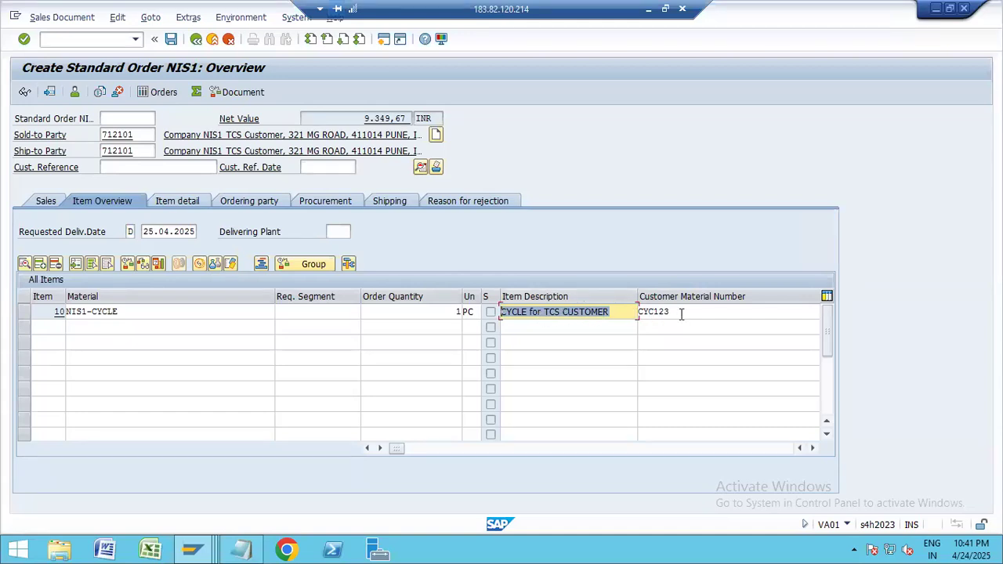
drag(667, 312, 514, 312)
double_click(62, 311)
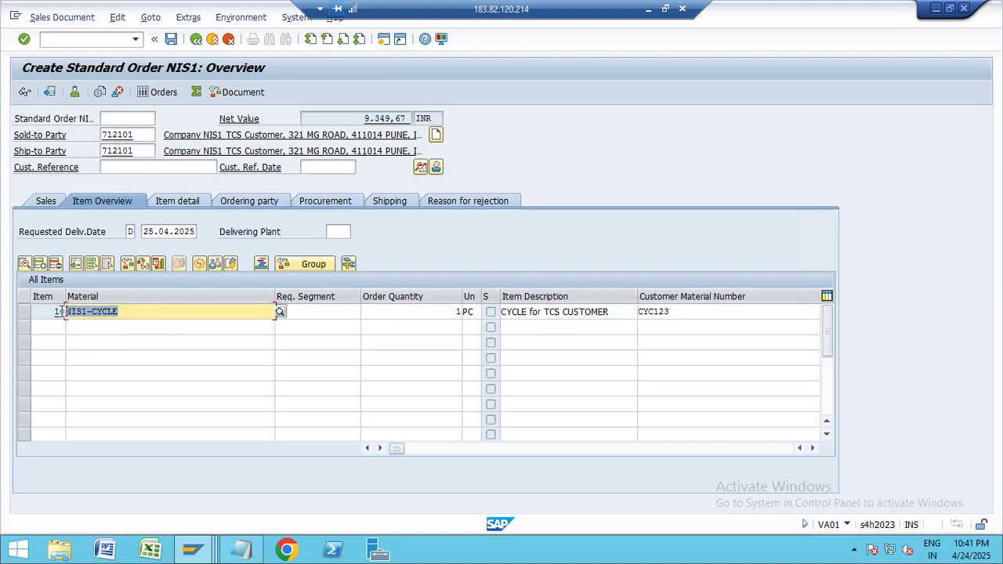
drag(671, 312, 623, 312)
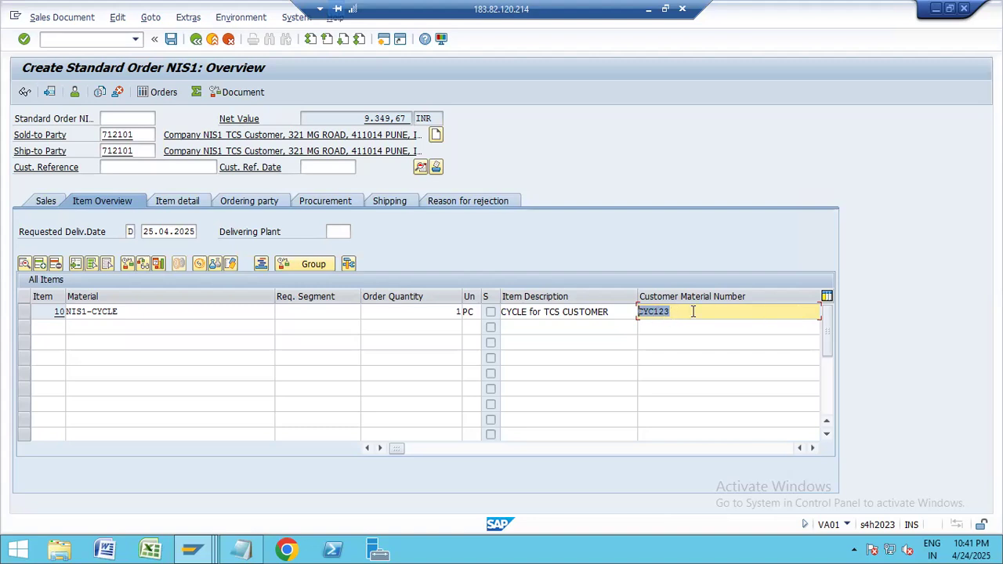
drag(670, 311, 639, 310)
key(F3)
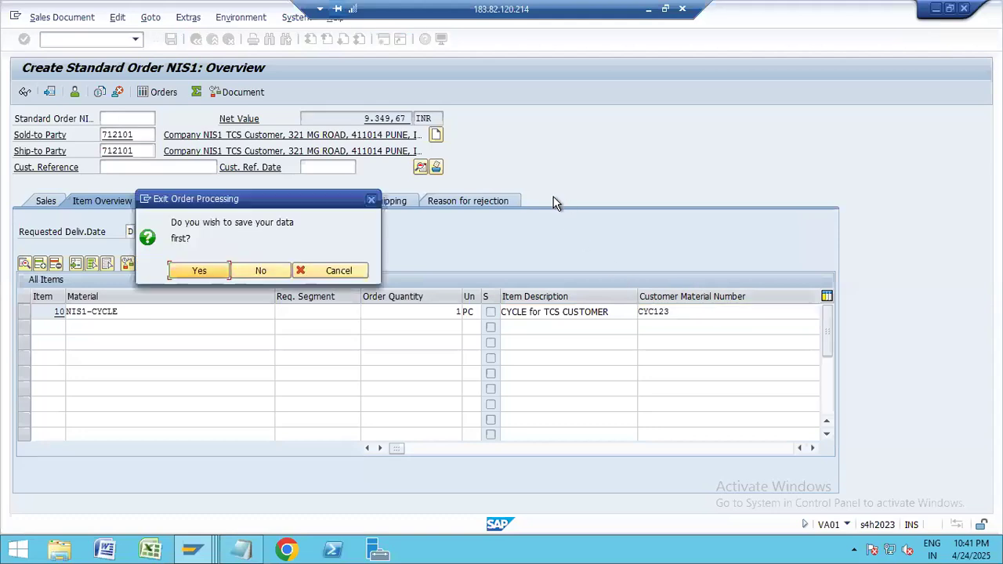
click(332, 272)
Step: Switch to the VD52 session and open the NIS1-CYCLE item of the customer-material info record
key(alt+Tab)
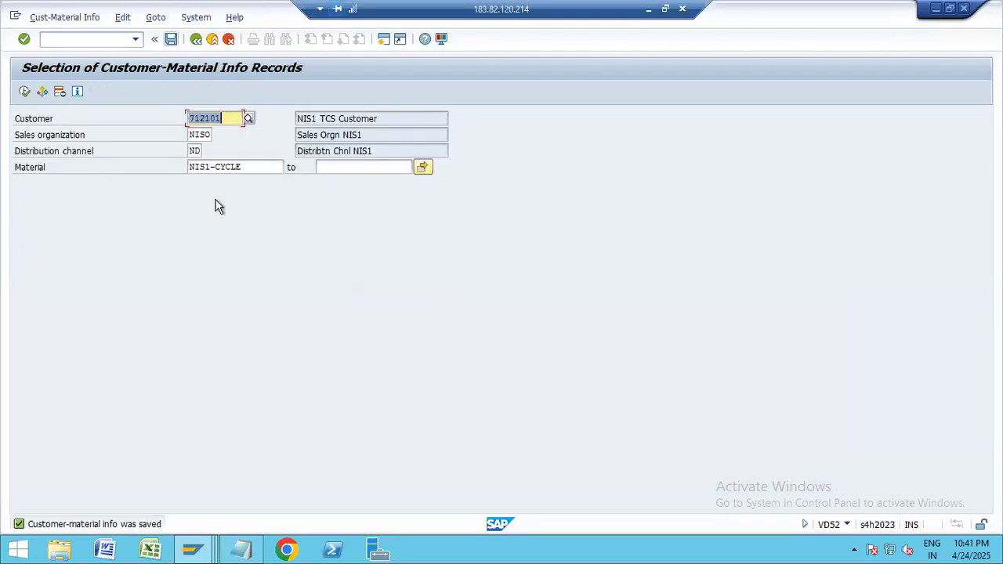
click(24, 92)
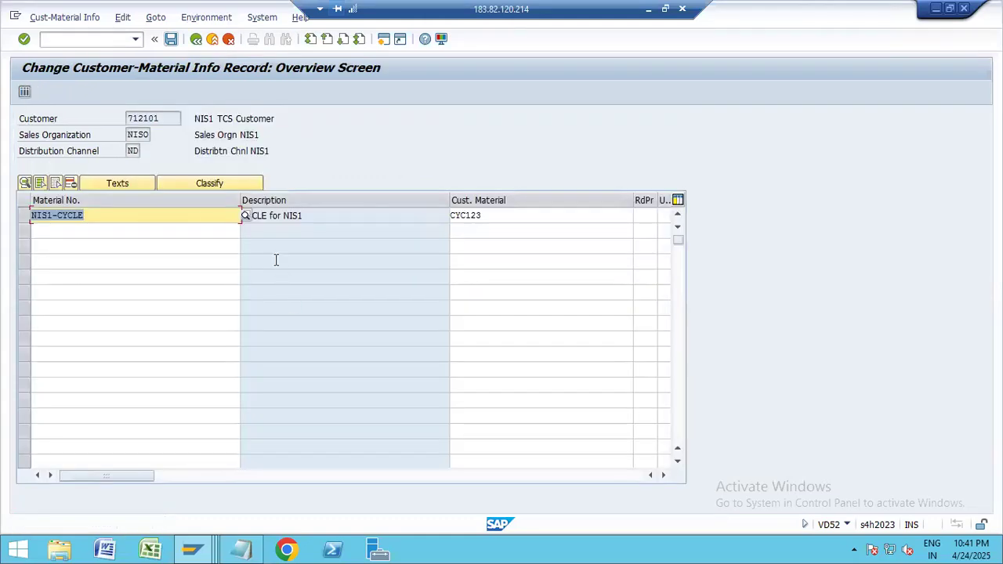
double_click(196, 214)
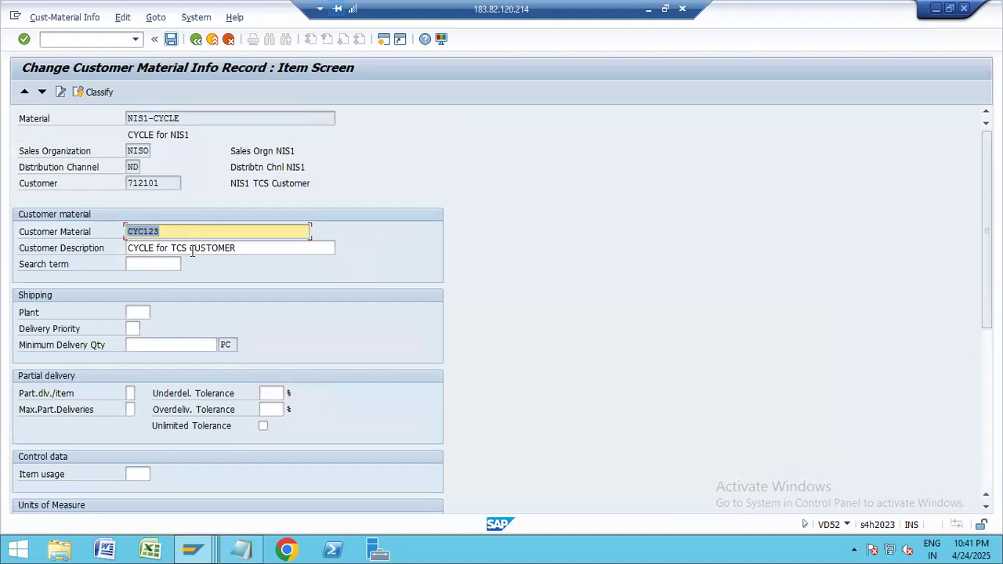
click(50, 315)
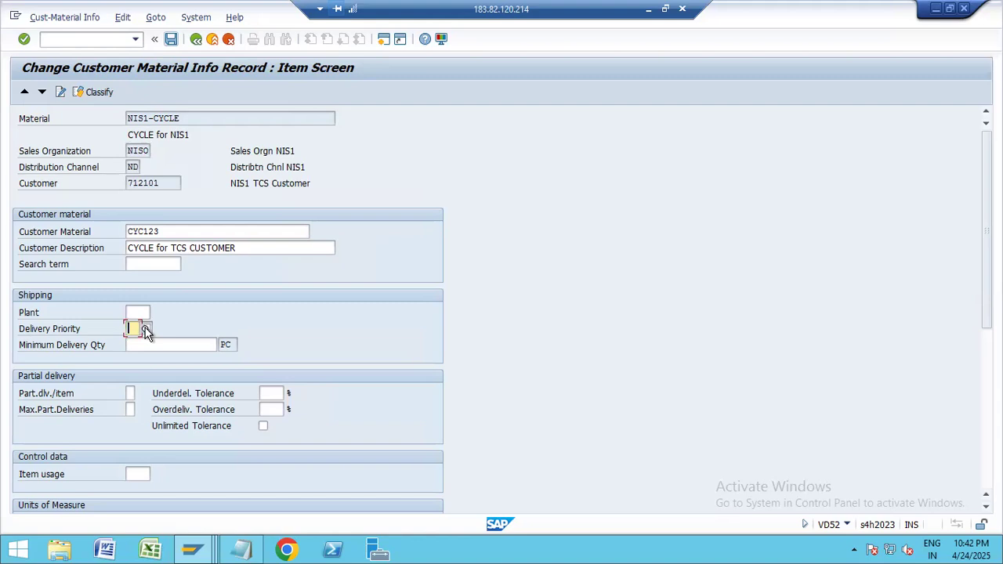
Step: Set the info record's delivery priority to 01 (High) and its plant to NISP
click(145, 331)
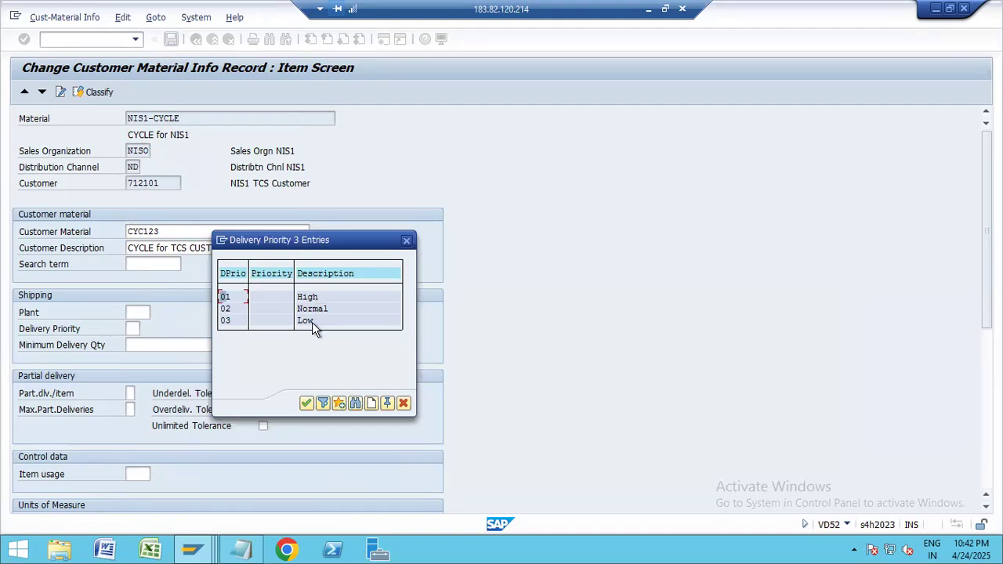
click(305, 404)
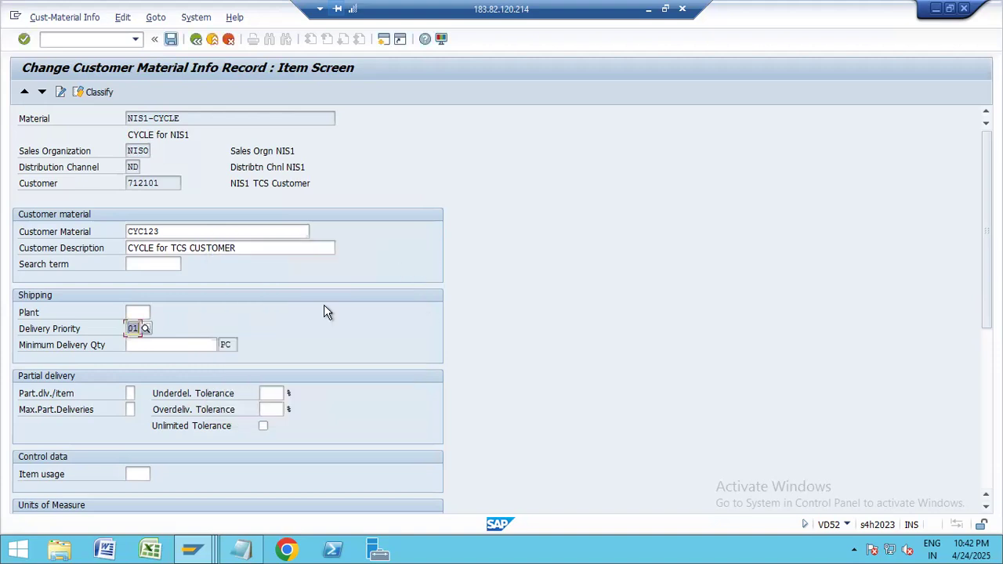
click(145, 312)
click(155, 313)
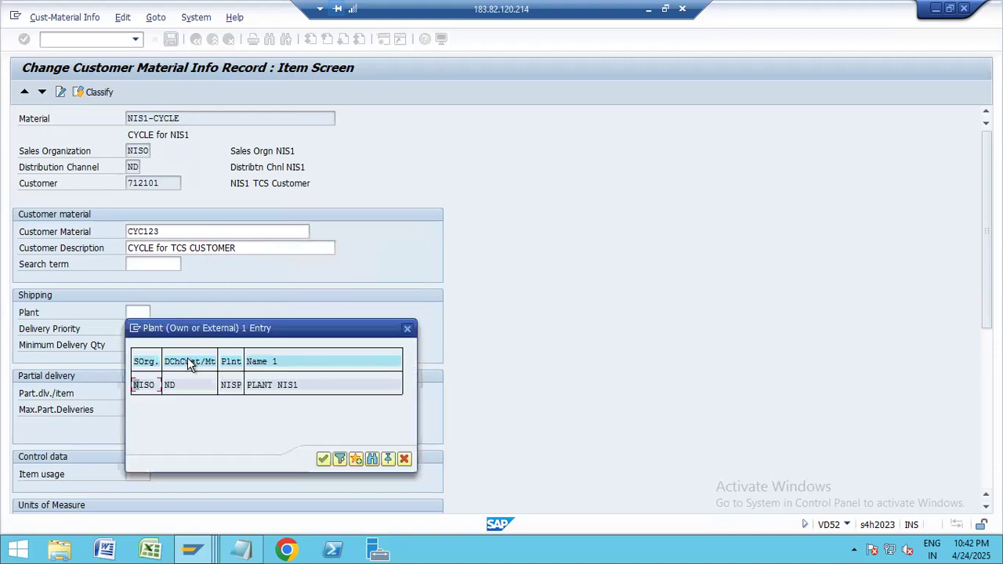
double_click(201, 383)
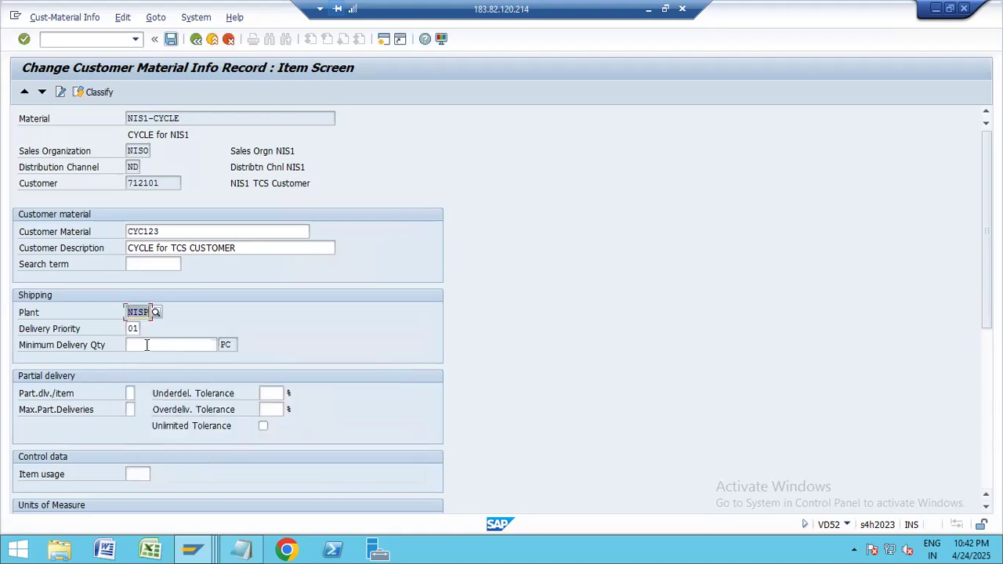
Step: Set the minimum delivery quantity to 2 PC and save the customer-material info record
click(153, 345)
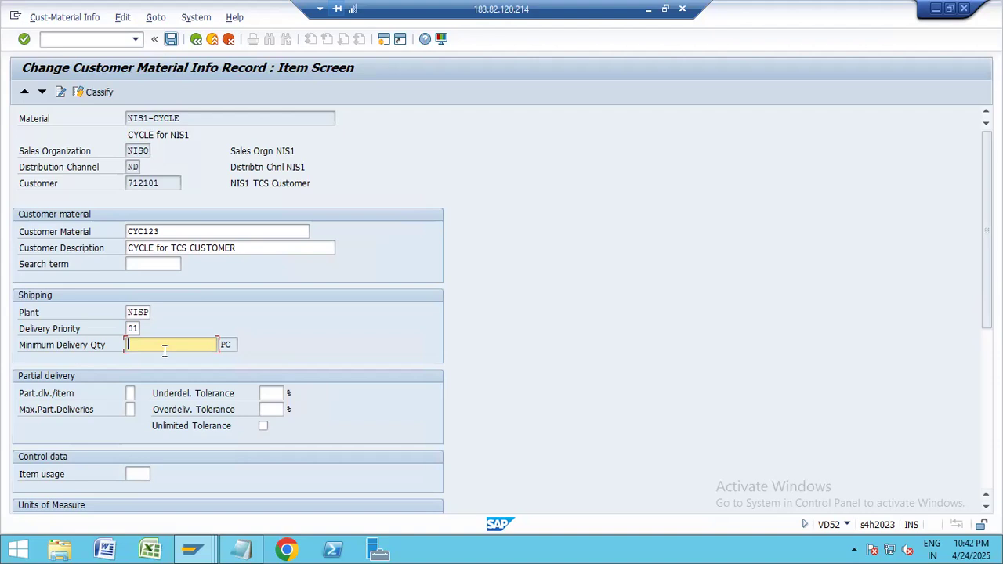
scroll(145, 362, down, 1)
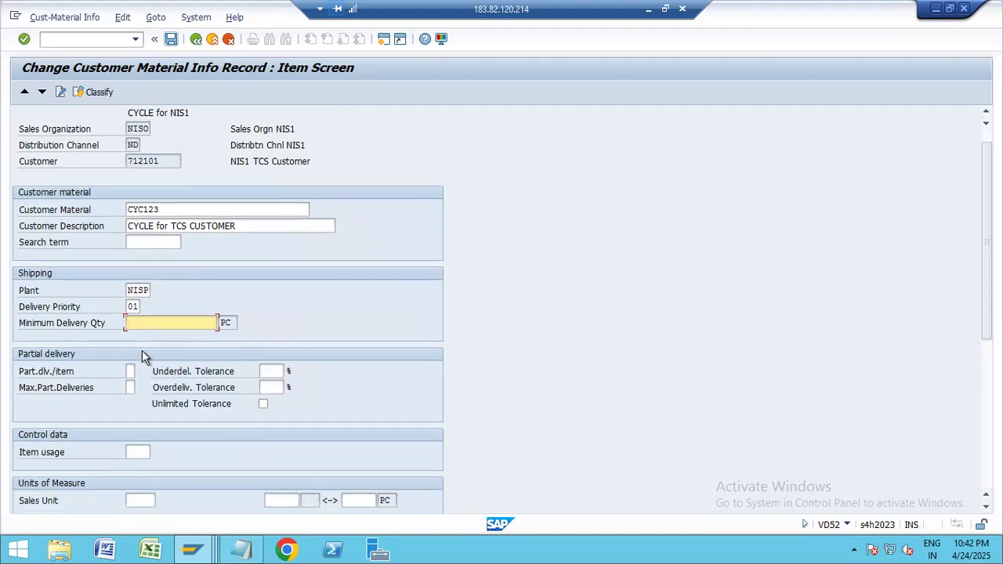
scroll(141, 345, down, 3)
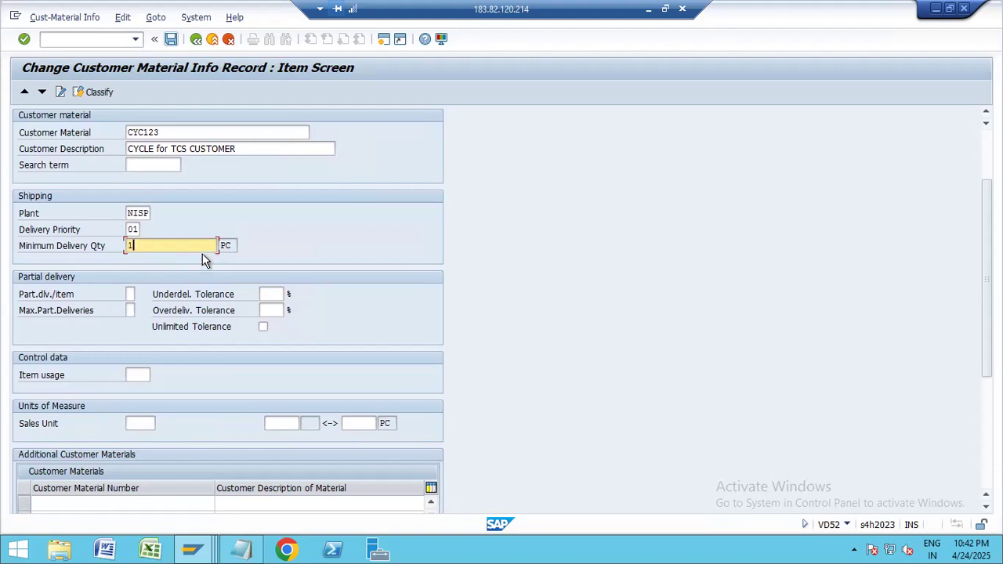
key(BackSpace)
text(2)
key(Return)
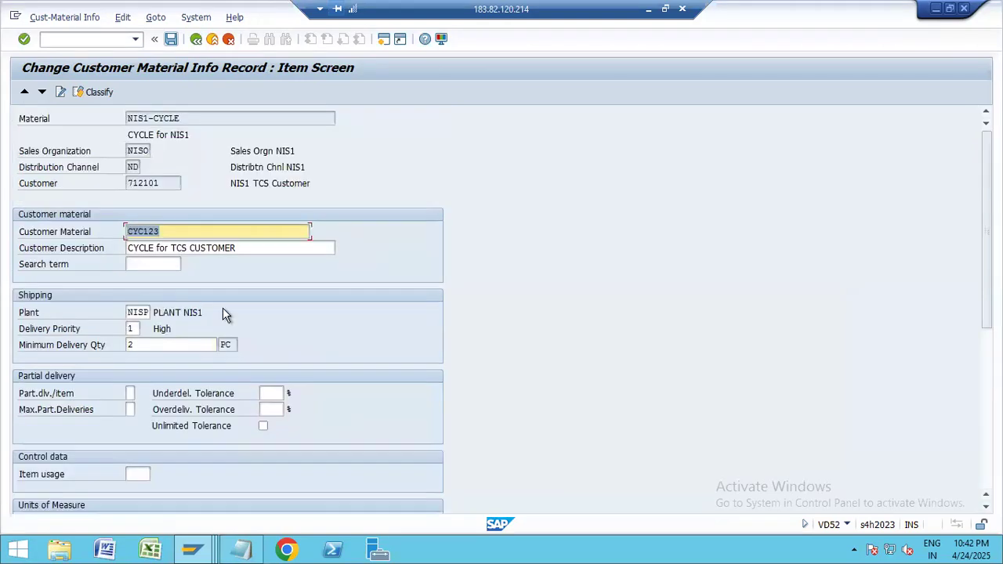
scroll(335, 325, down, 5)
scroll(293, 374, down, 4)
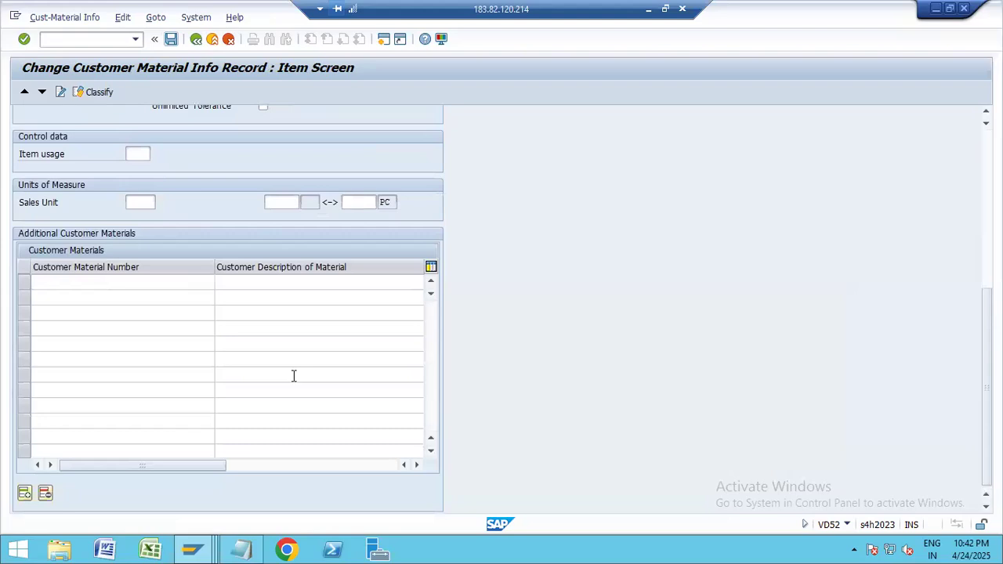
scroll(290, 376, up, 8)
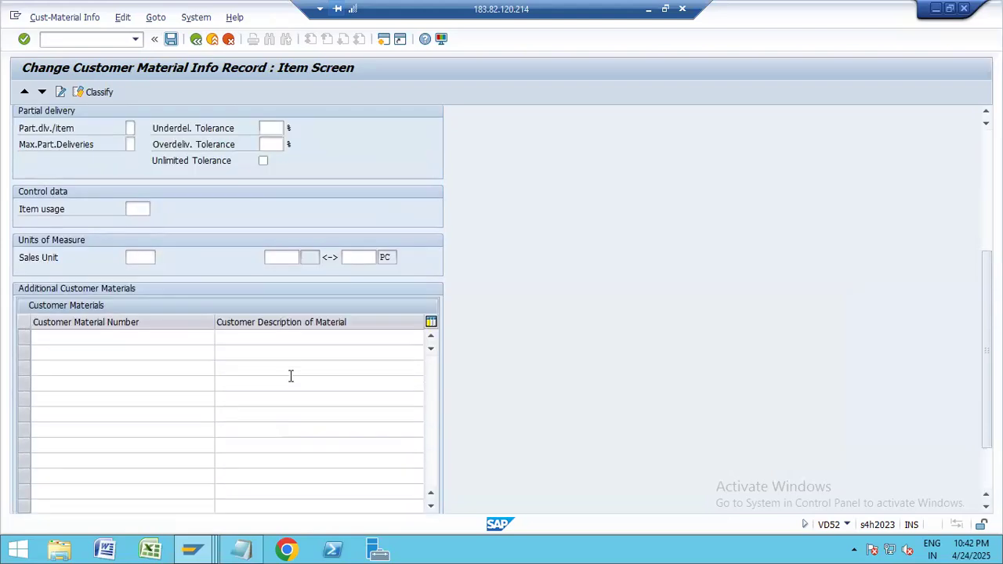
click(171, 38)
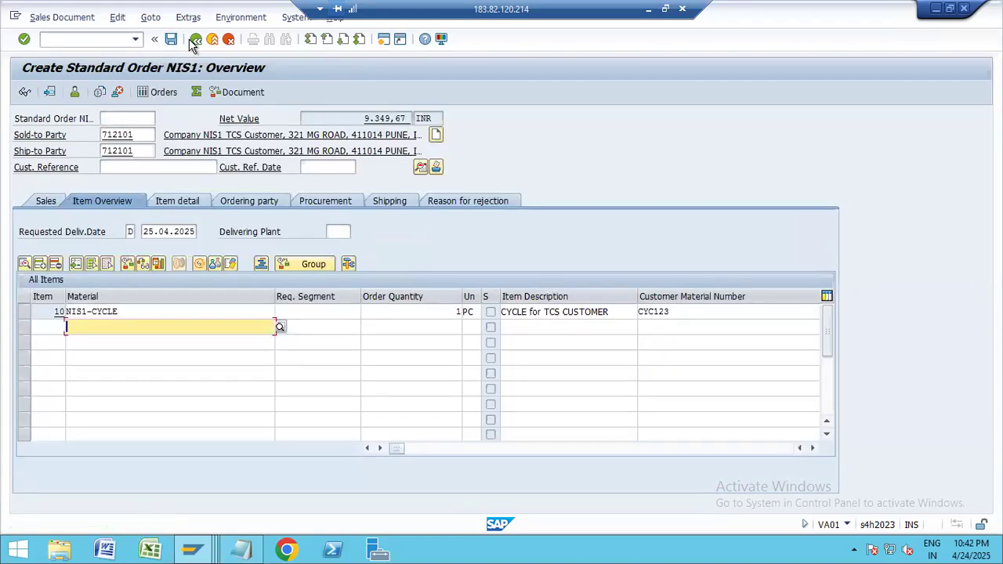
Step: Abandon the open standard order without saving and start a new one with transaction VA01
click(195, 39)
click(241, 271)
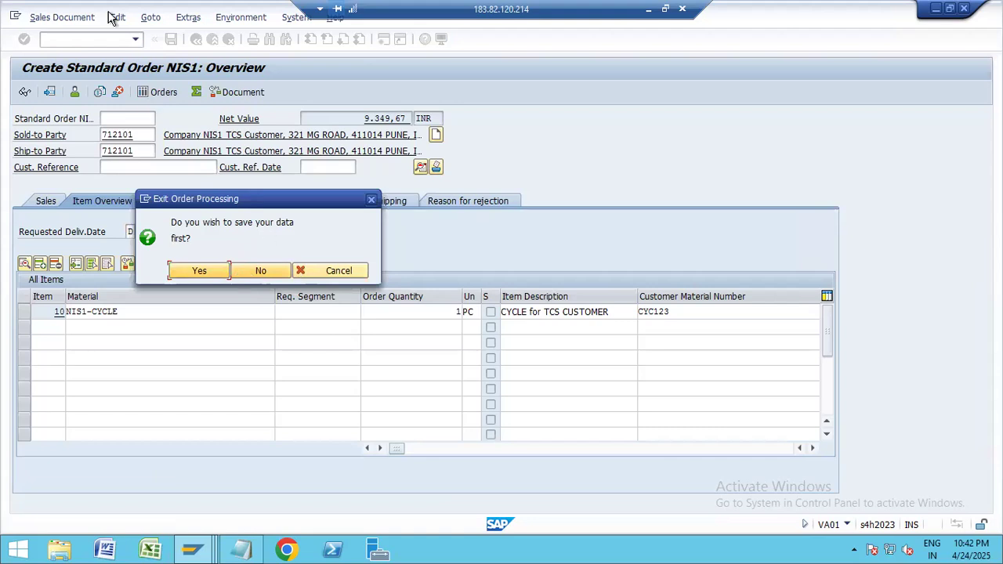
click(103, 39)
text(/NVA01)
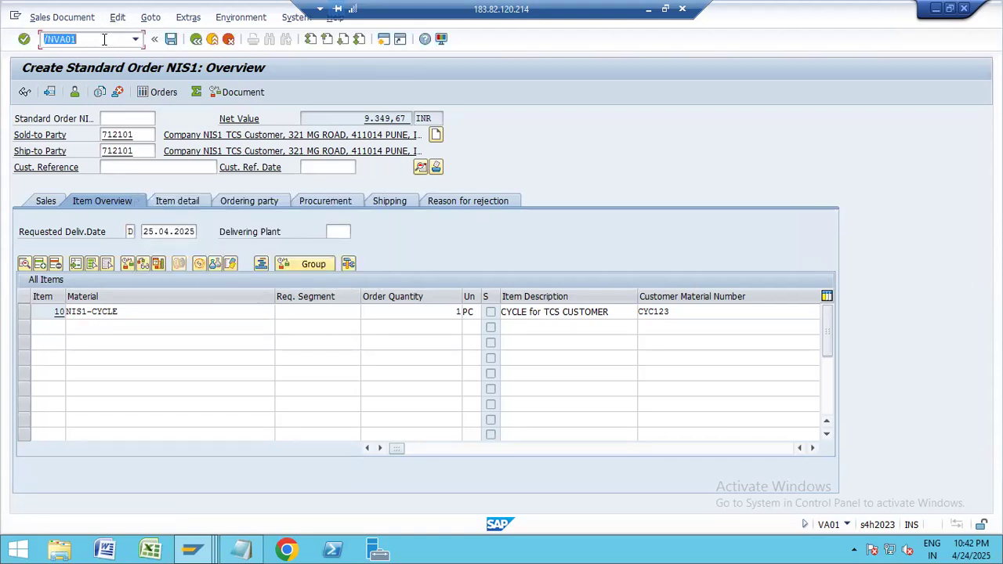
key(Return)
key(Return)
Step: Enter the sold-to customer and customer material number CYC123 with an order quantity of 1, accepting the system messages
text(712101)
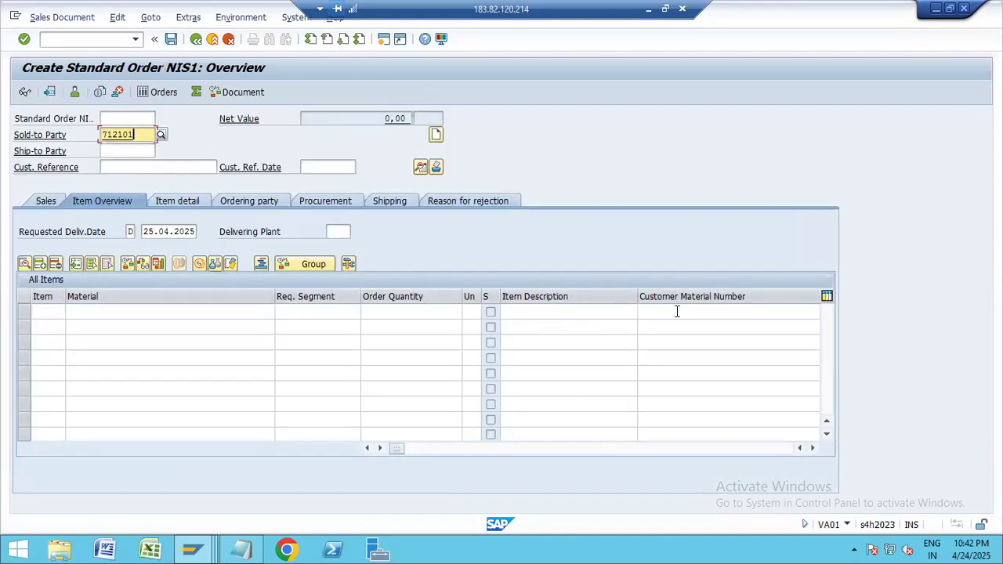
click(677, 312)
click(666, 322)
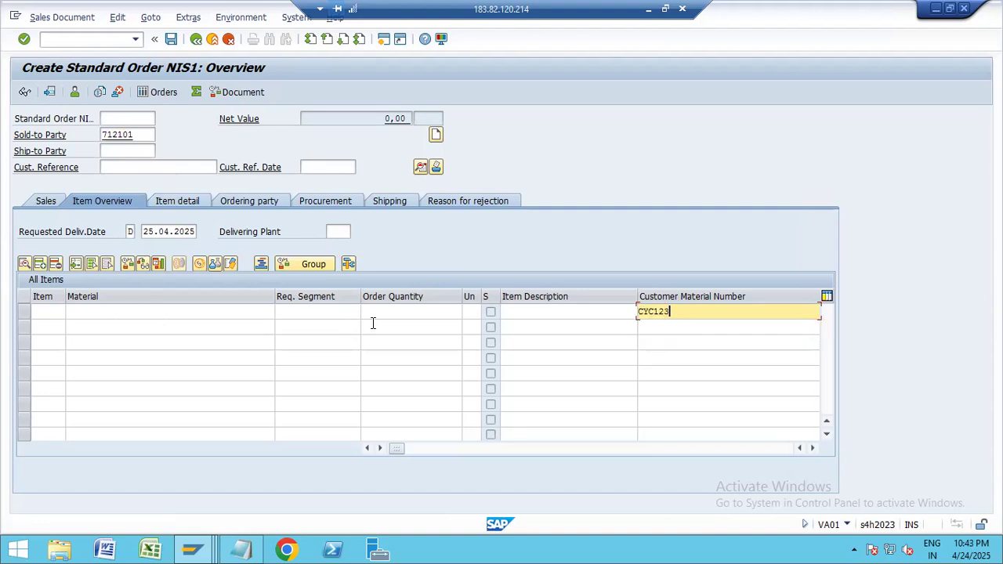
key(Return)
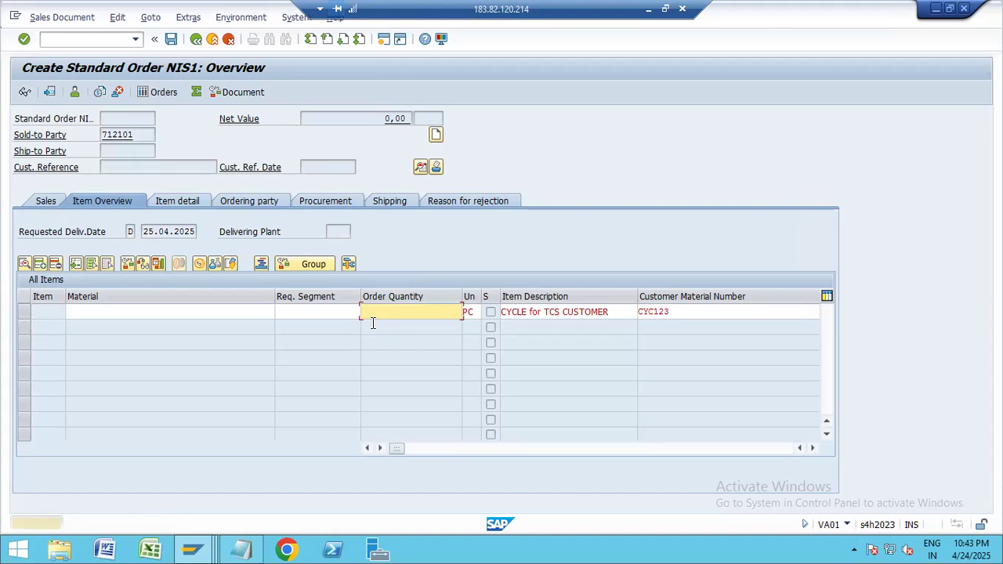
key(Return)
key(Return)
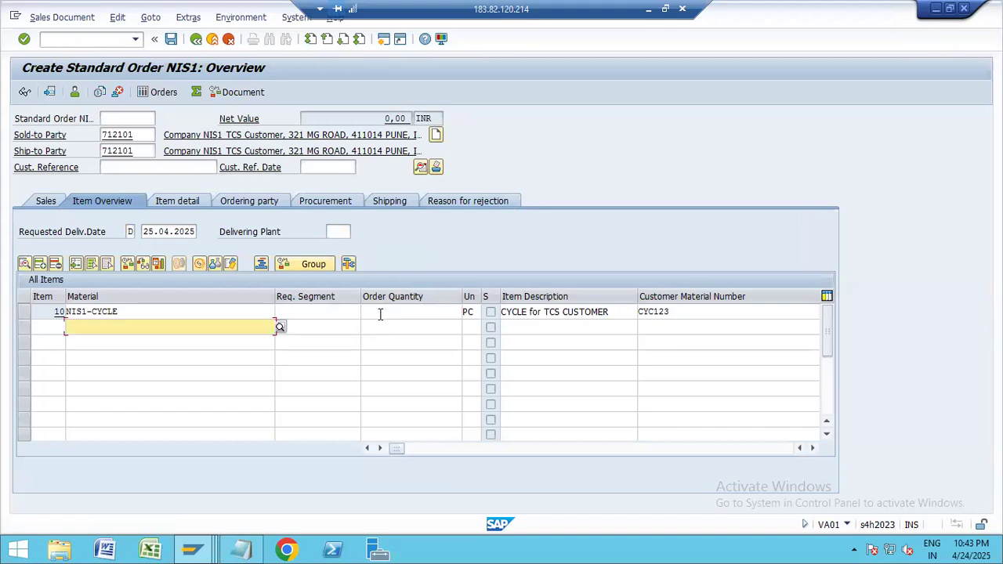
click(383, 312)
text(1)
key(Return)
Step: Check the plant assigned to item 10 in the order's item list
click(424, 449)
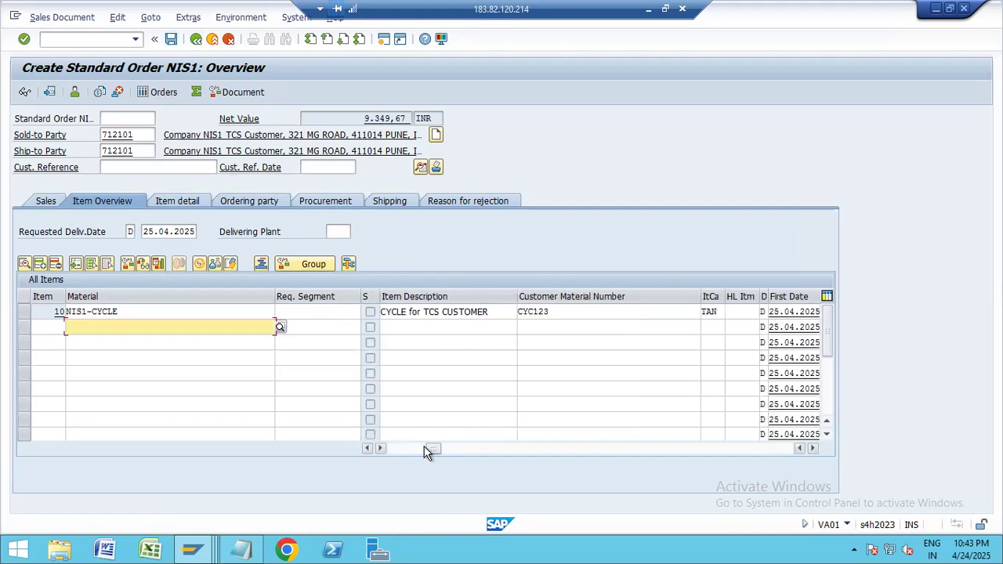
click(446, 449)
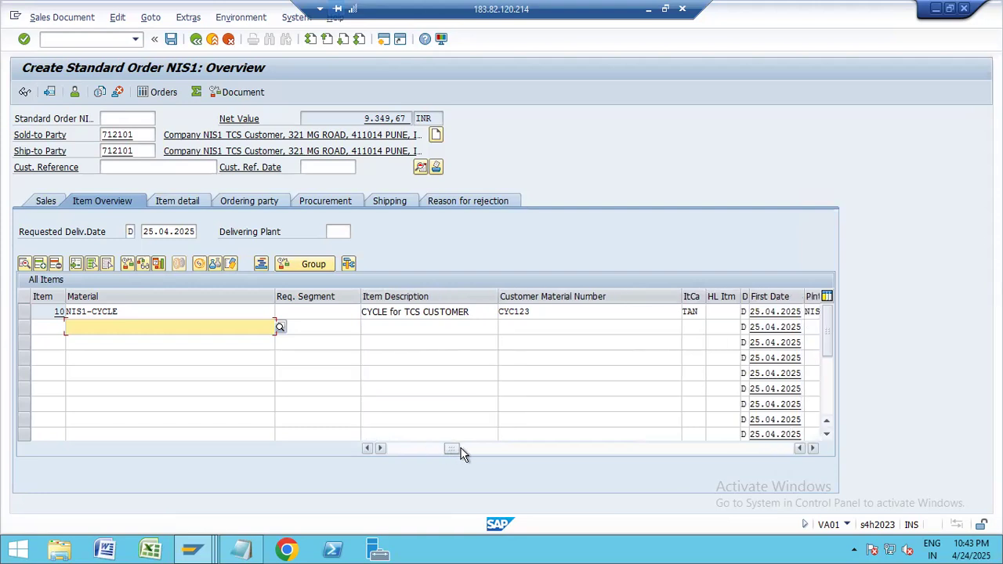
click(463, 449)
click(493, 447)
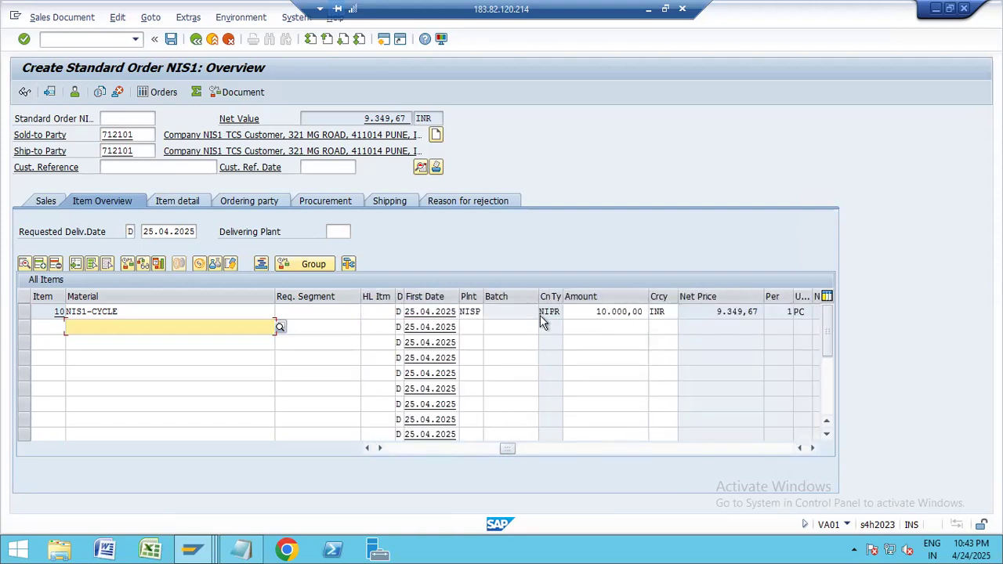
click(478, 312)
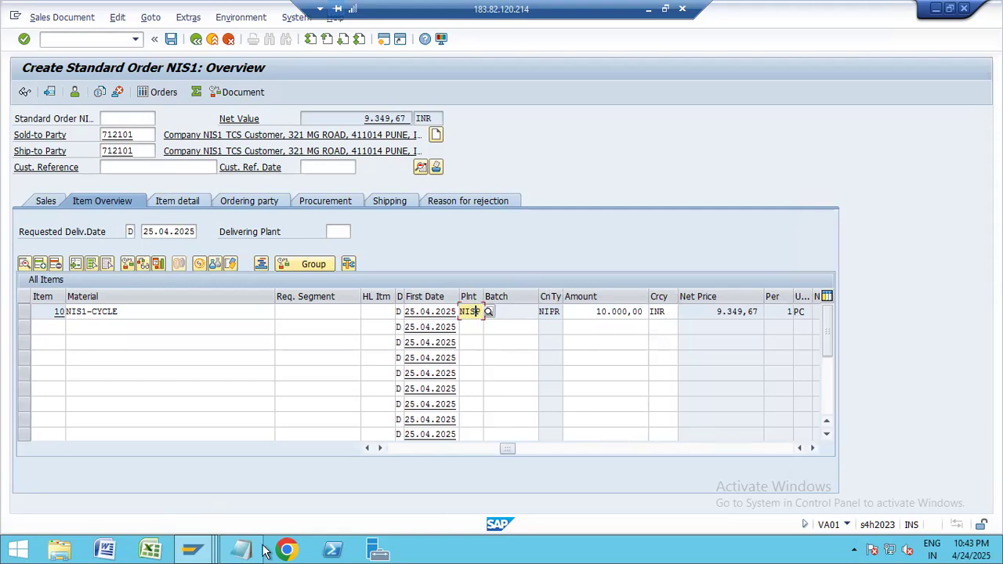
Step: Return to the VD52 session and open the NIS1-CYCLE info record to compare its shipping data
mouse_move(192, 550)
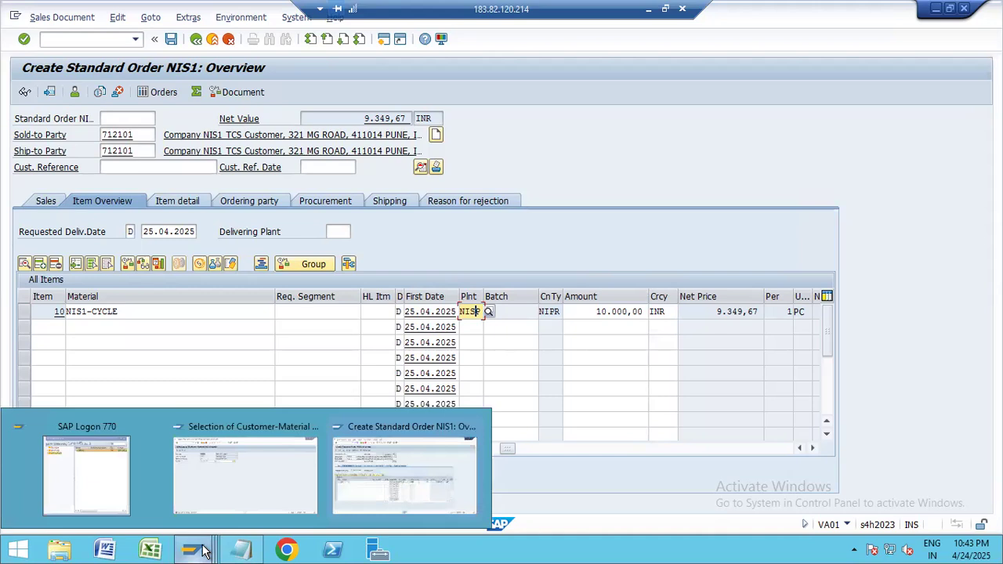
click(290, 488)
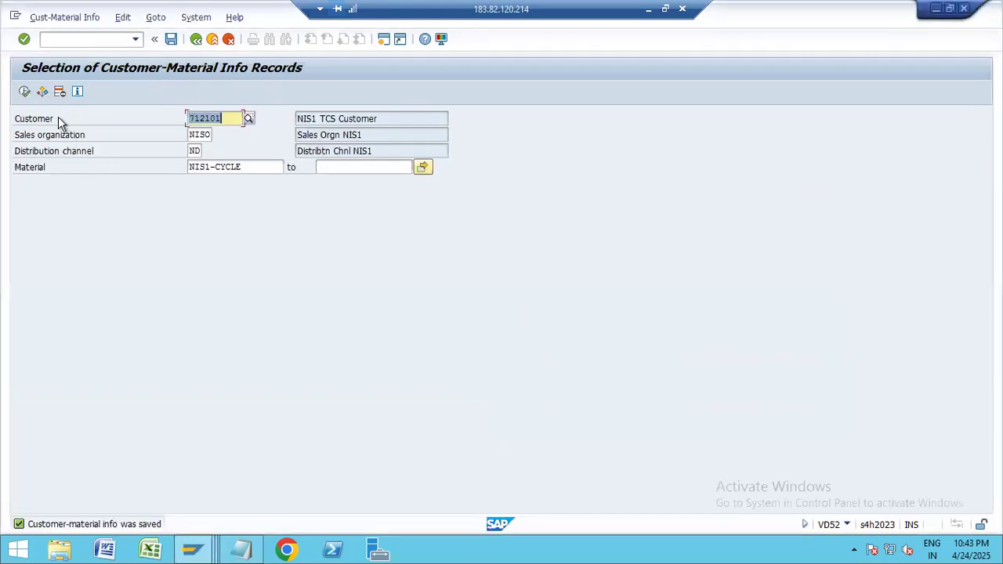
click(24, 92)
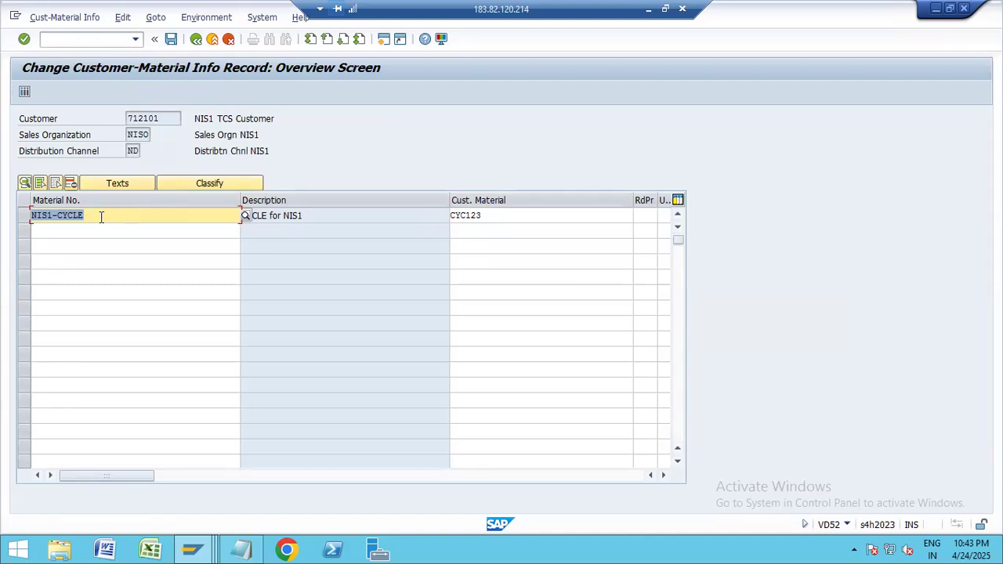
double_click(100, 217)
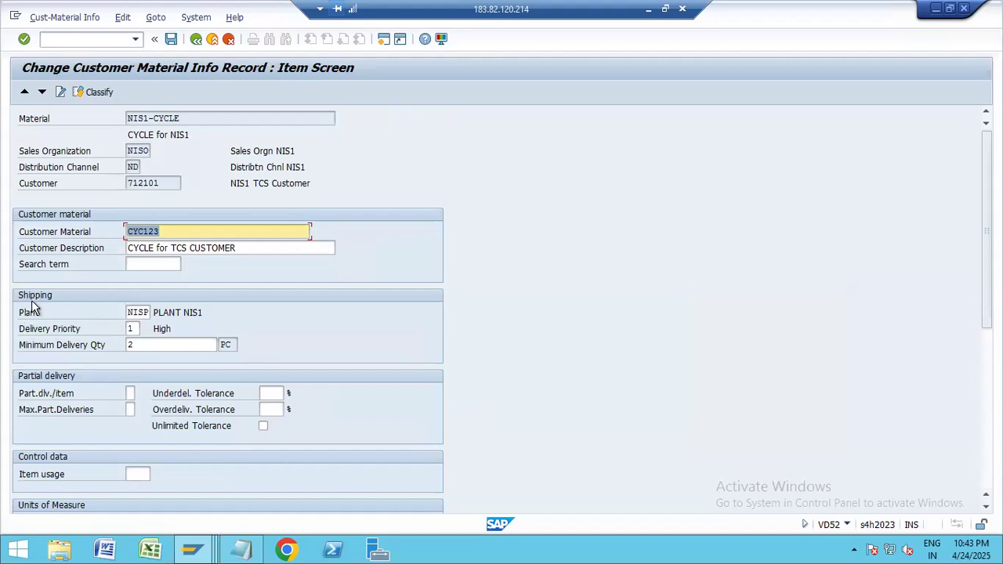
Step: Switch to Notepad and list "customer Material Info Record", "Customer MR" and "Material MR" on separate lines below the transaction codes
click(243, 551)
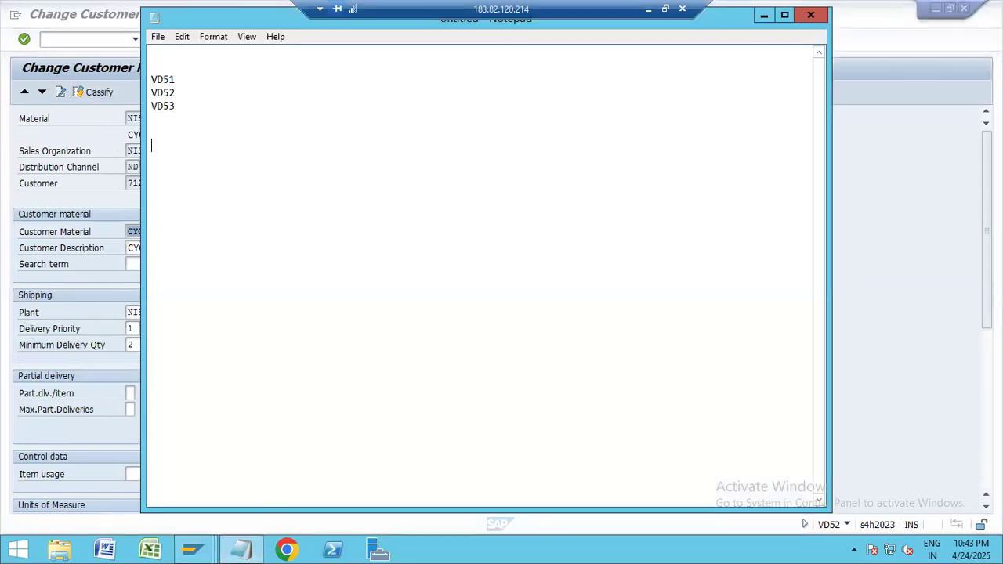
text(customer Material Info REco)
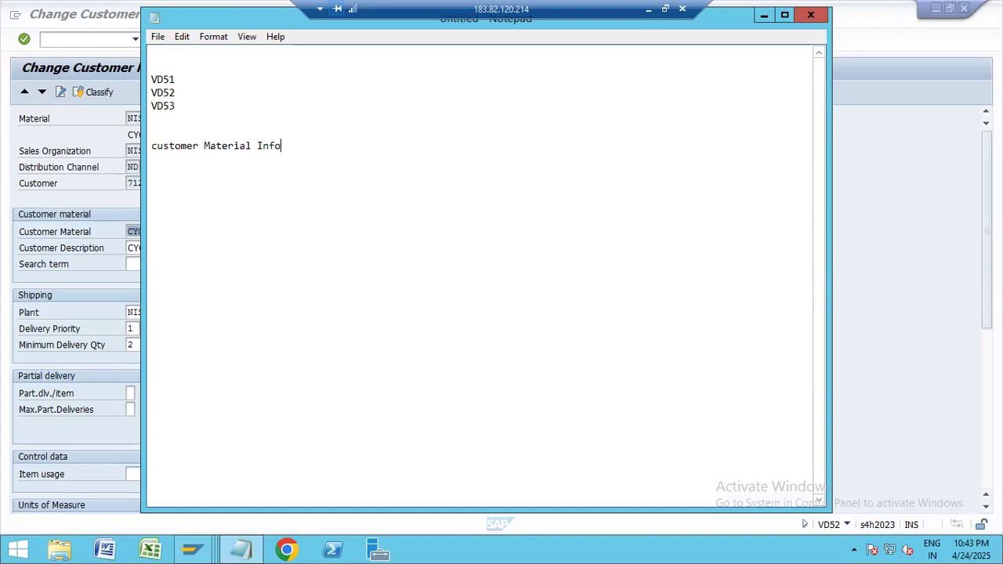
key(BackSpace)
key(BackSpace)
key(BackSpace)
text(ecor)
text(ustomer)
text( MR)
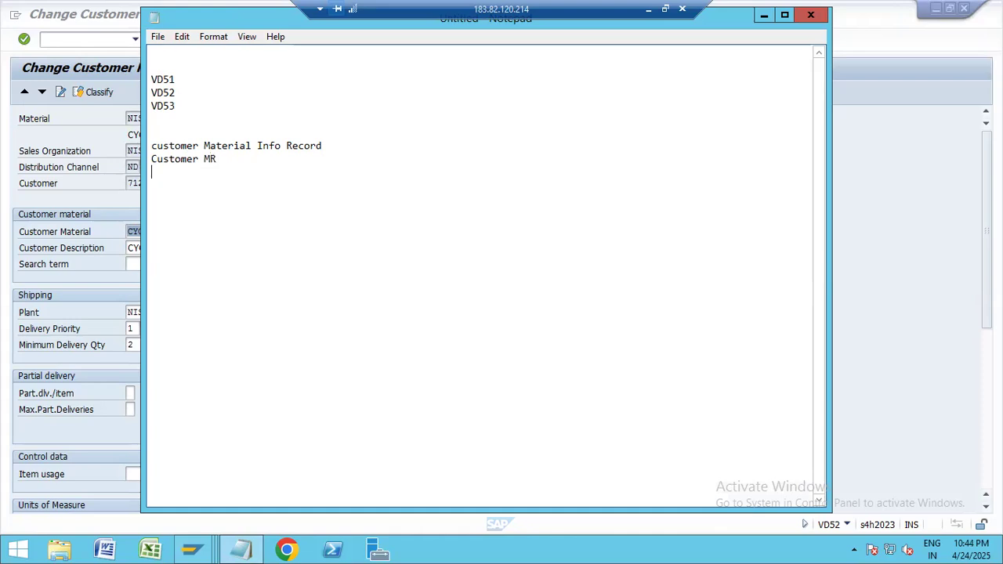
text(Material )
text(MR)
Step: Add example plants 1000, 1200 and 1300 to the info record, Customer MR and Material MR lines respectively
text(- )
text(1000)
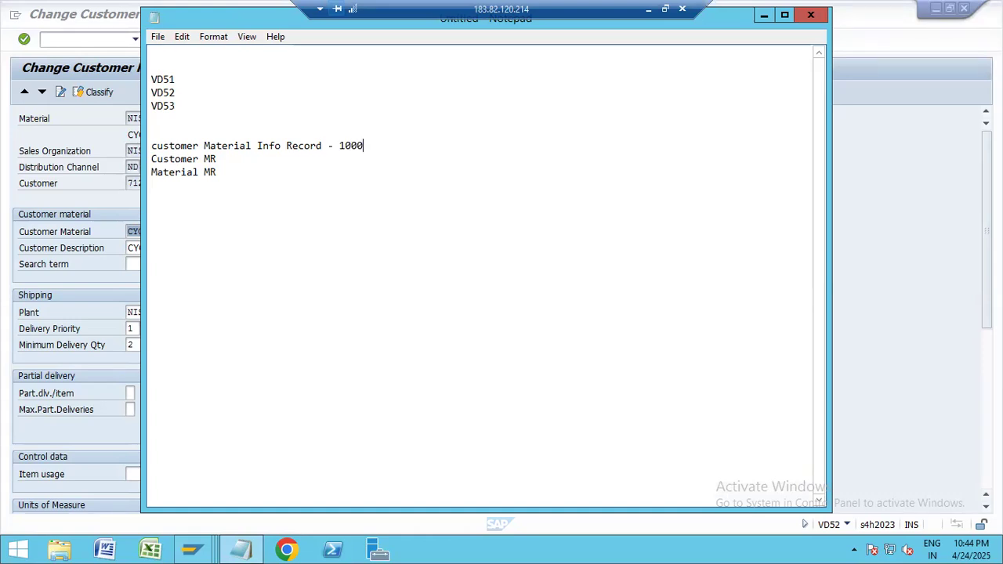
click(289, 163)
click(238, 242)
click(313, 160)
text(- 1200)
text(300)
Step: Add a "VA01 -" line below the list and the heading "Plant Determination" above it
text(VA0)
text(1)
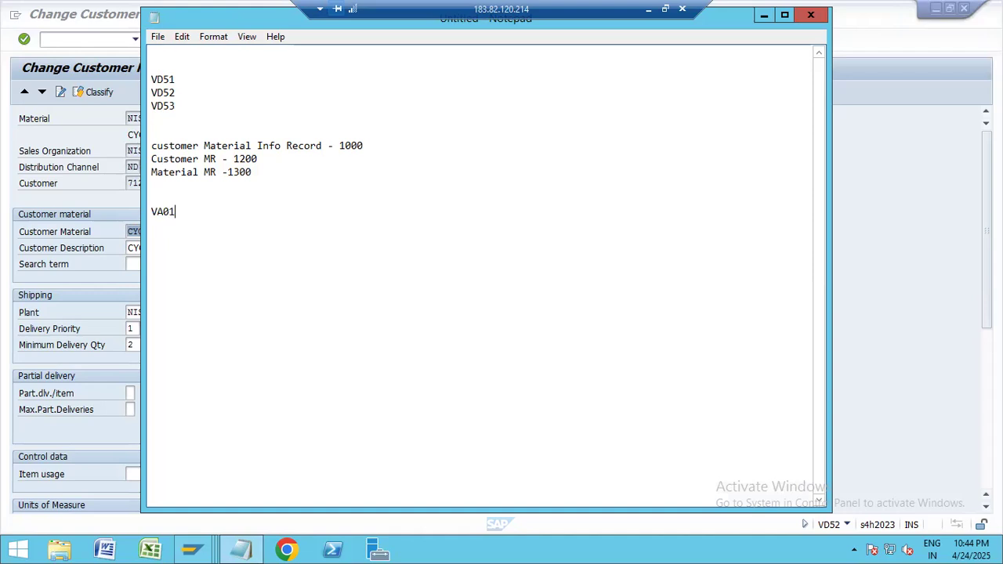
text( -)
drag(379, 148, 146, 135)
click(248, 210)
click(242, 130)
key(Return)
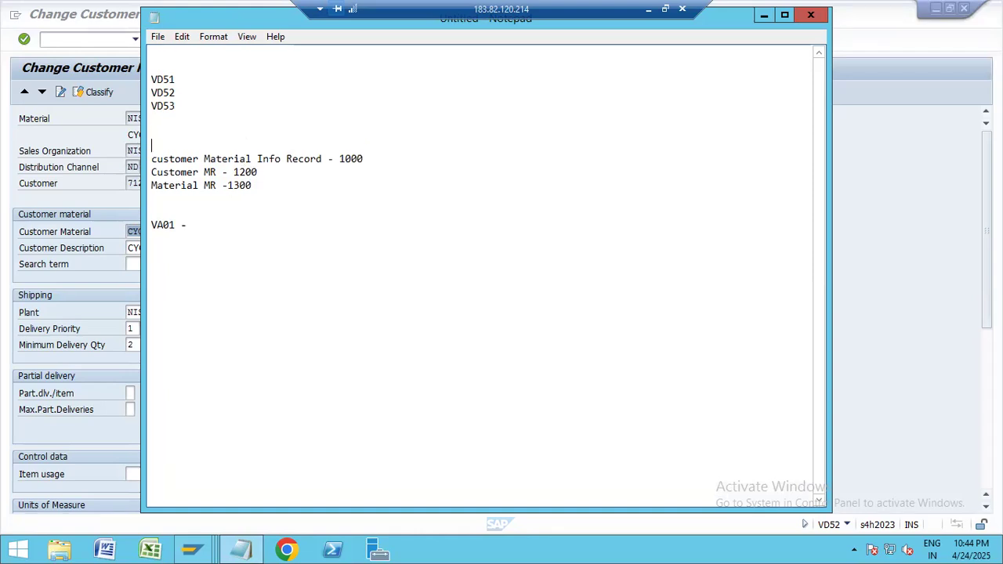
text(Plant Determination)
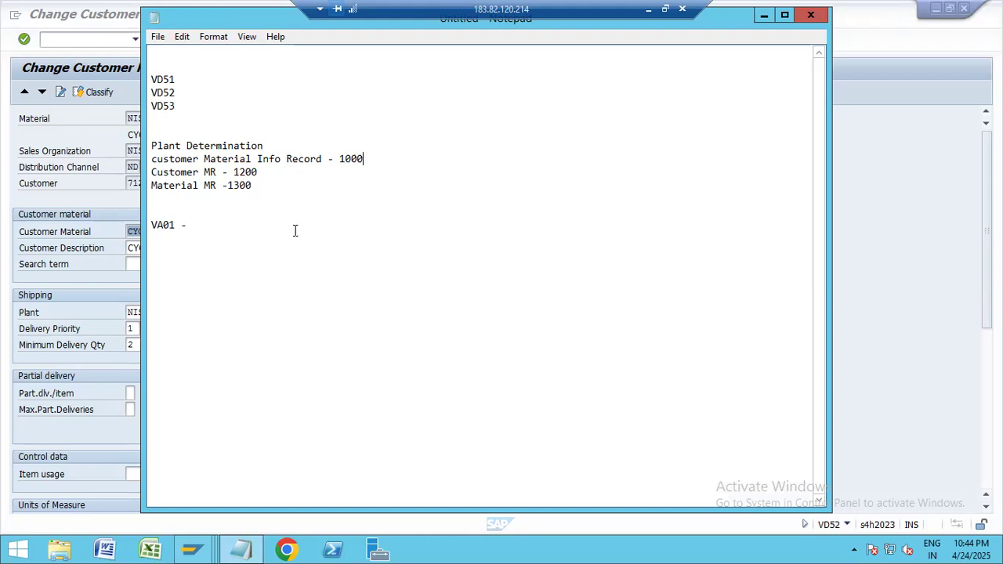
Step: Enter plant 1000 for VA01, remove the info record's plant, and change the VA01 plant to 1200
click(248, 226)
text(1000)
drag(376, 160, 335, 157)
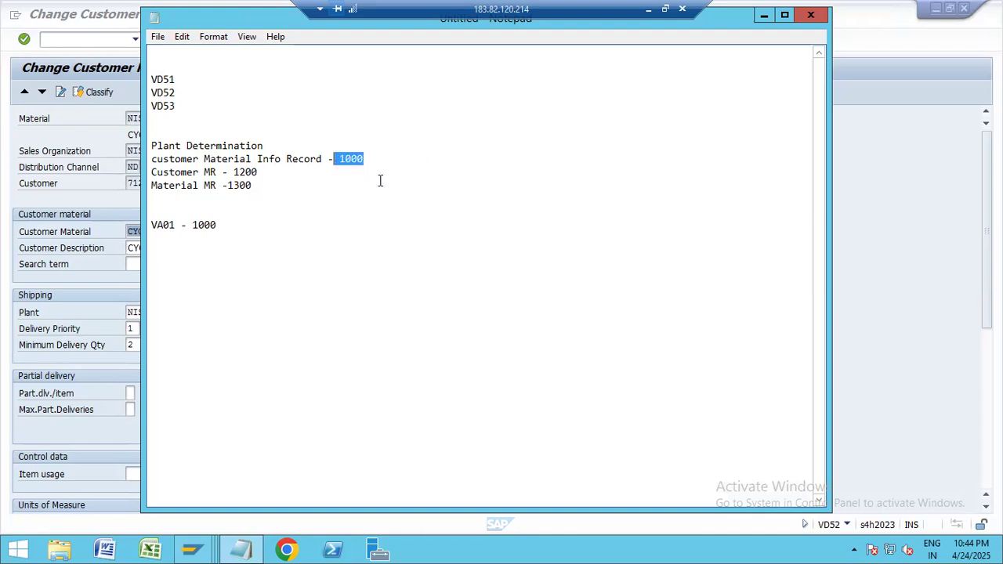
key(Delete)
click(204, 225)
key(BackSpace)
text(2)
Step: Remove the Customer MR plant and change the VA01 plant to 1300
click(245, 172)
key(BackSpace)
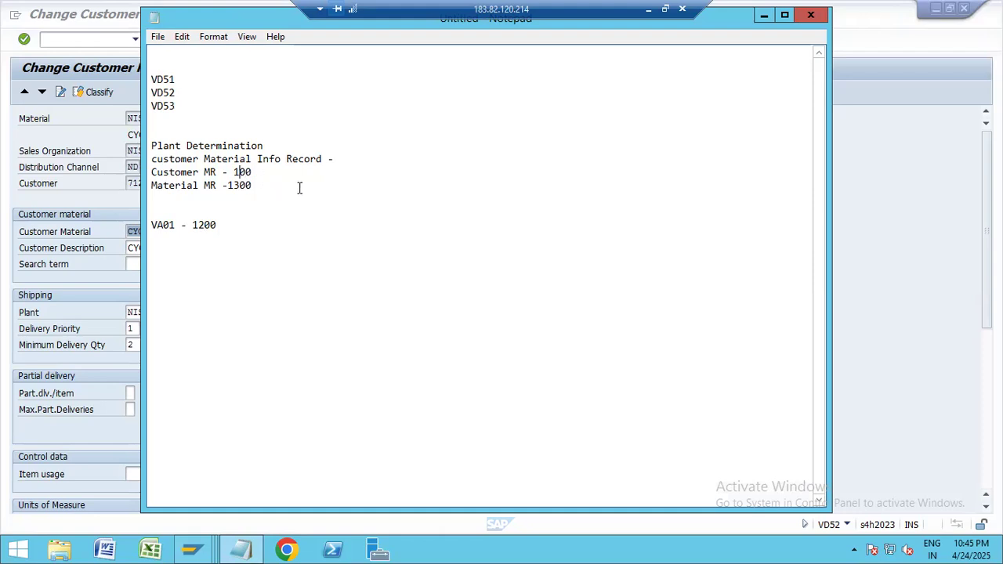
key(BackSpace)
click(204, 225)
key(BackSpace)
text(3)
Step: Clear the remaining plant values from the VA01 and Material MR lines
key(BackSpace)
key(BackSpace)
key(BackSpace)
key(BackSpace)
key(BackSpace)
click(327, 227)
key(BackSpace)
key(BackSpace)
key(BackSpace)
key(BackSpace)
drag(224, 188, 152, 160)
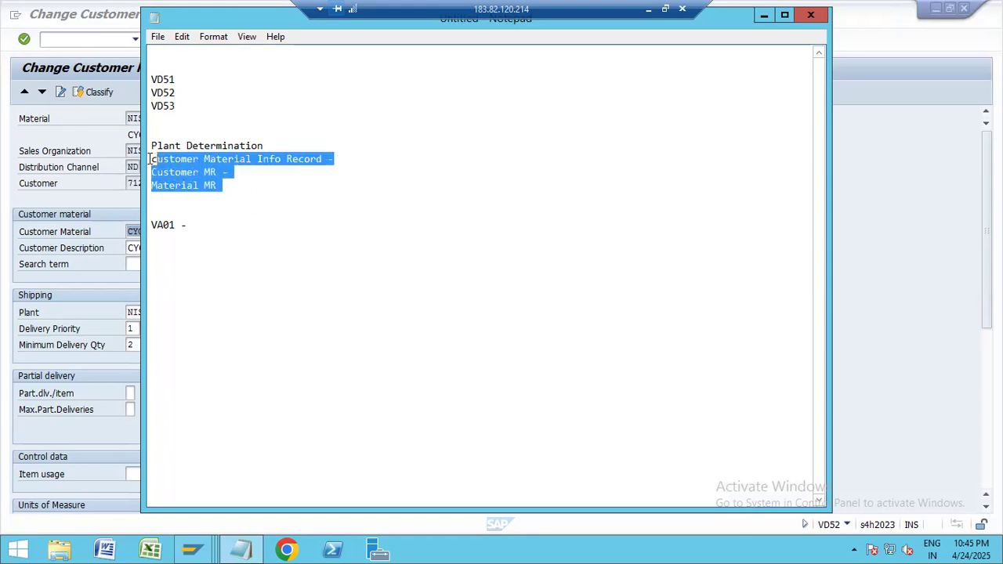
click(152, 160)
click(226, 188)
click(235, 173)
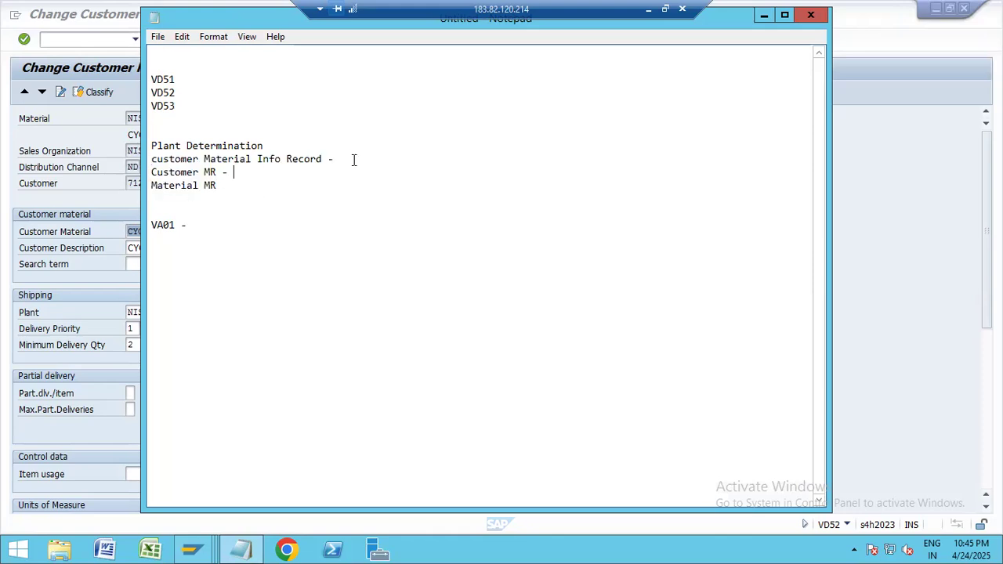
click(232, 231)
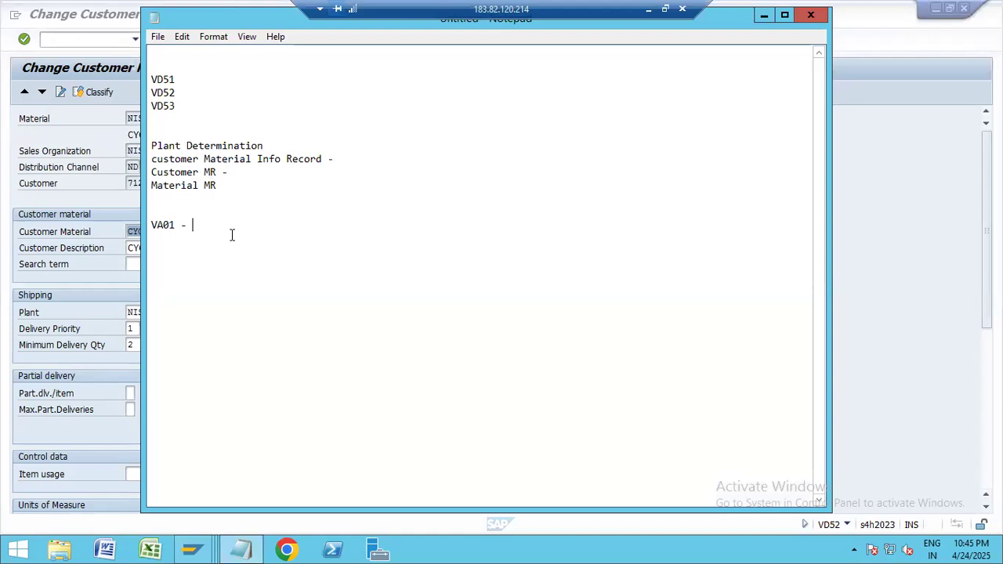
click(151, 144)
shift+click(330, 251)
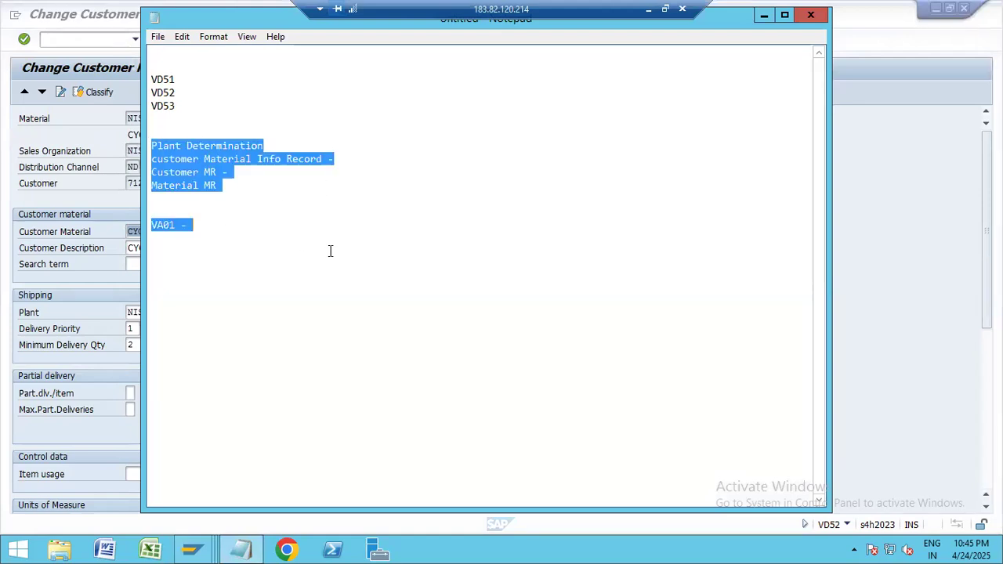
click(306, 239)
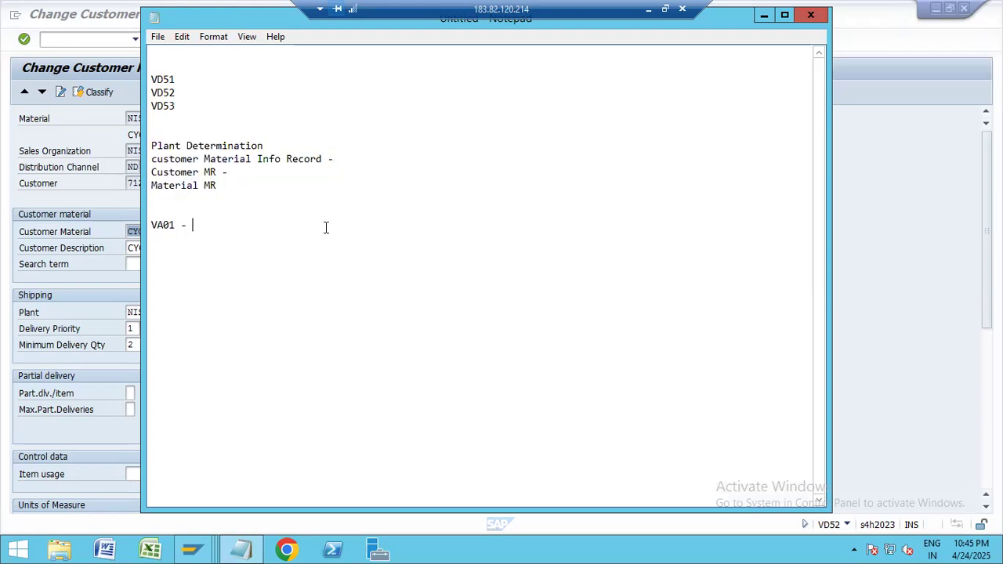
Step: Enter plant 1000 on the customer Material Info Record line and 1200 on the Customer MR line
click(347, 169)
text(1000)
drag(269, 180, 284, 172)
text(120)
key(ctrl+z)
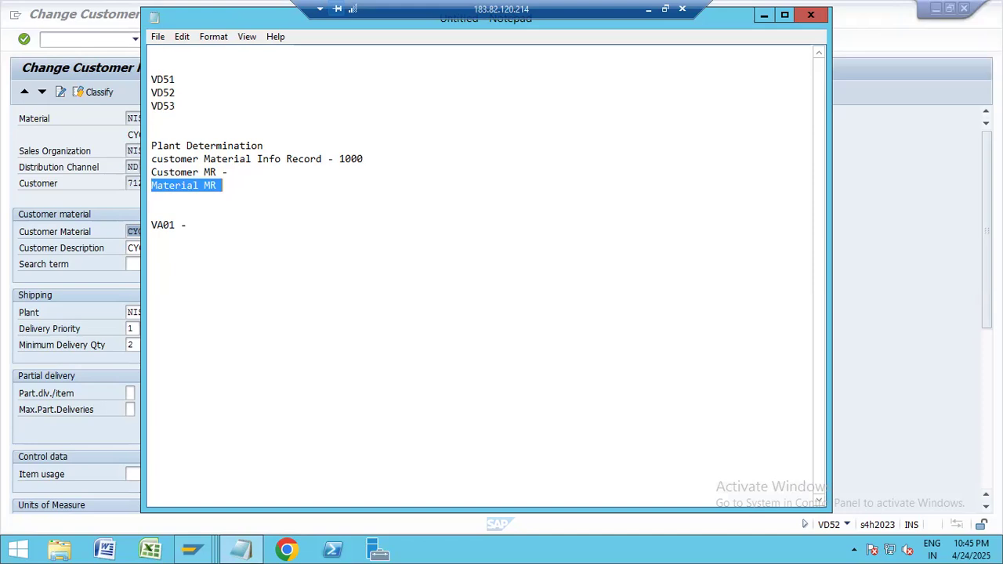
click(260, 172)
text(1200)
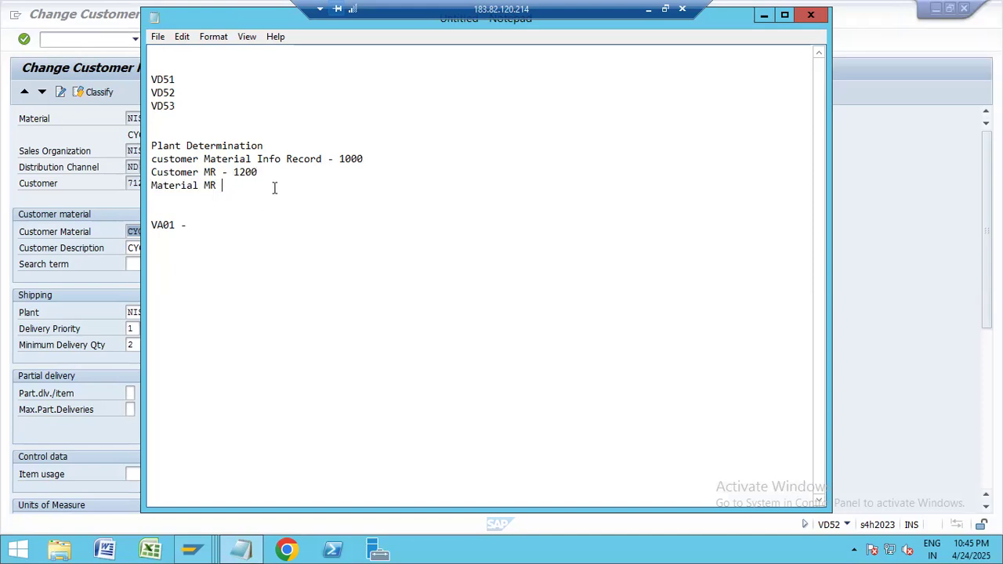
Step: Enter plant 1300 on the Material MR line and 1000 on the VA01 line
text(- 13000)
key(BackSpace)
text(1300)
key(BackSpace)
key(BackSpace)
key(BackSpace)
text(000)
Step: Duplicate the example block below, clear the copy's info record plant, and set its VA01 plant to 1200
drag(218, 225, 139, 161)
key(ctrl+c)
click(200, 266)
key(ctrl+v)
drag(365, 264, 338, 264)
key(BackSpace)
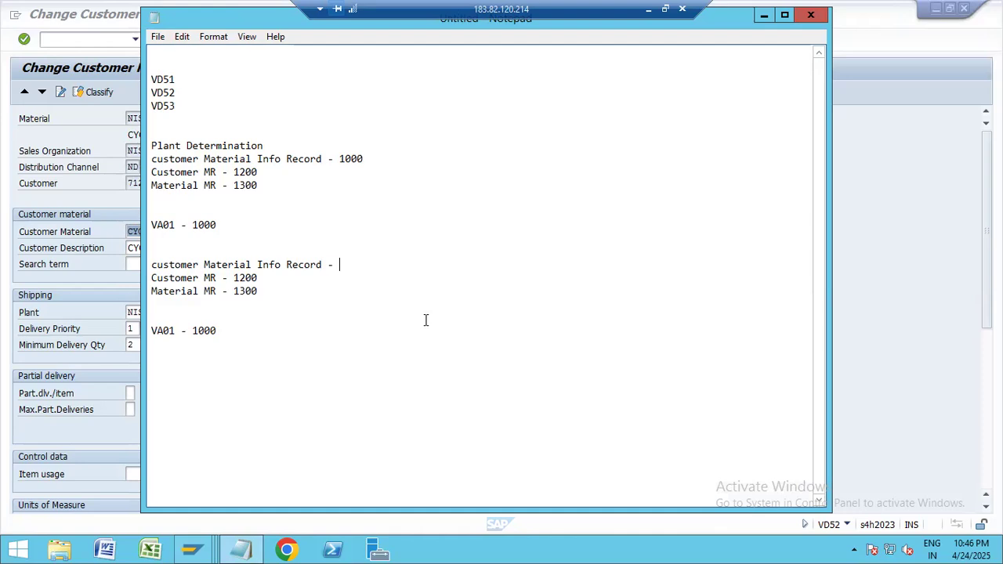
click(196, 331)
key(Delete)
text(2)
Step: Copy the second example's three source lines below it and add a VA01 line for a third example
drag(258, 290, 152, 264)
key(ctrl+c)
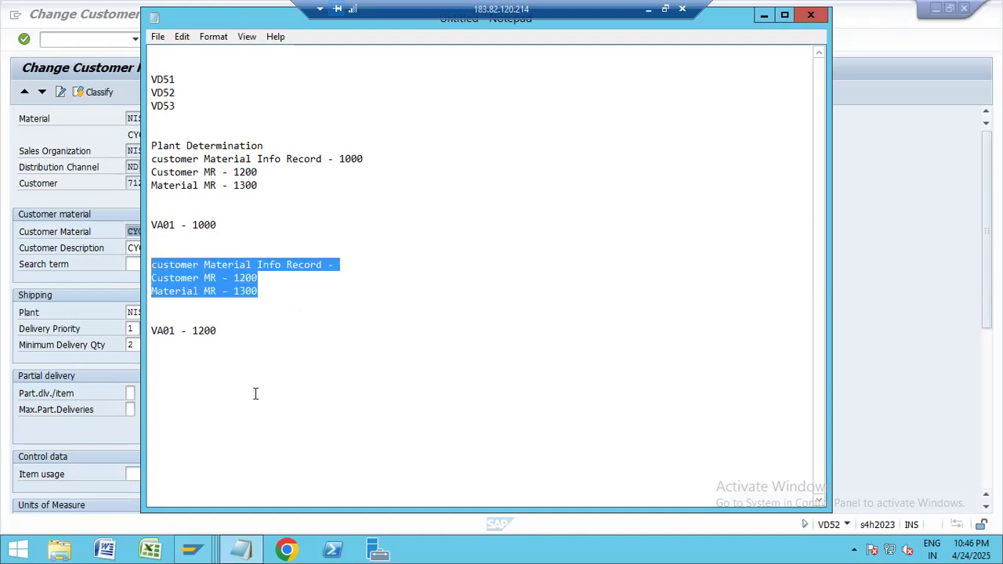
click(253, 395)
key(Return)
key(ctrl+v)
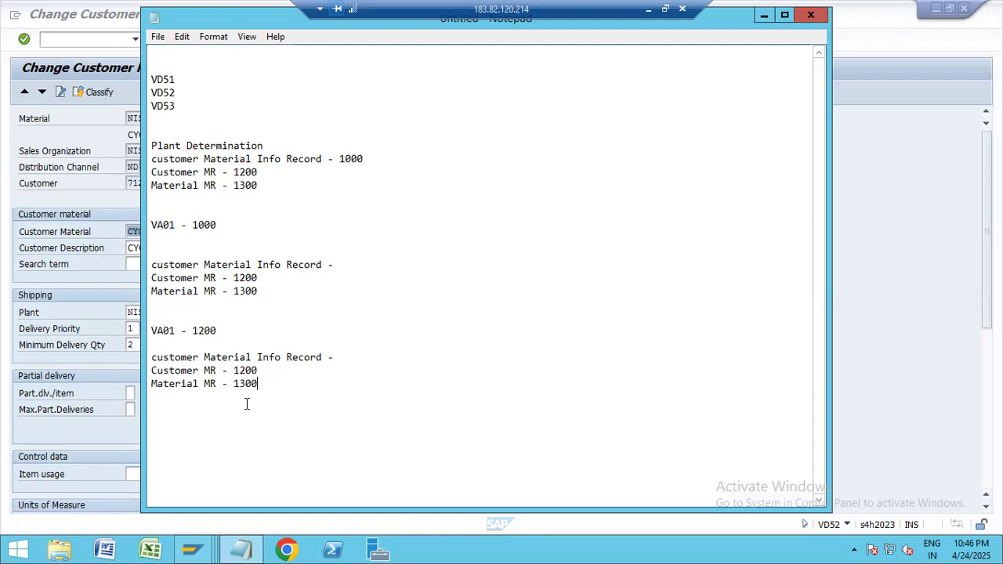
text(VA01)
Step: Remove the third example's Customer MR plant and set its VA01 plant to 1300
click(264, 372)
key(BackSpace)
key(BackSpace)
key(BackSpace)
key(BackSpace)
click(228, 409)
text(13000)
key(BackSpace)
Step: Switch back to the SAP info record and start transaction BP in a new session
click(95, 298)
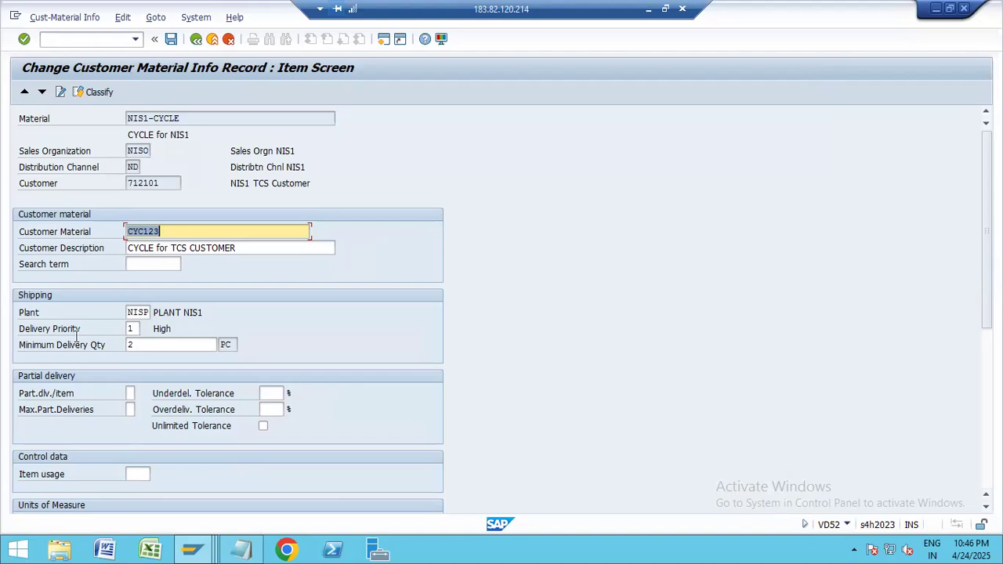
click(131, 329)
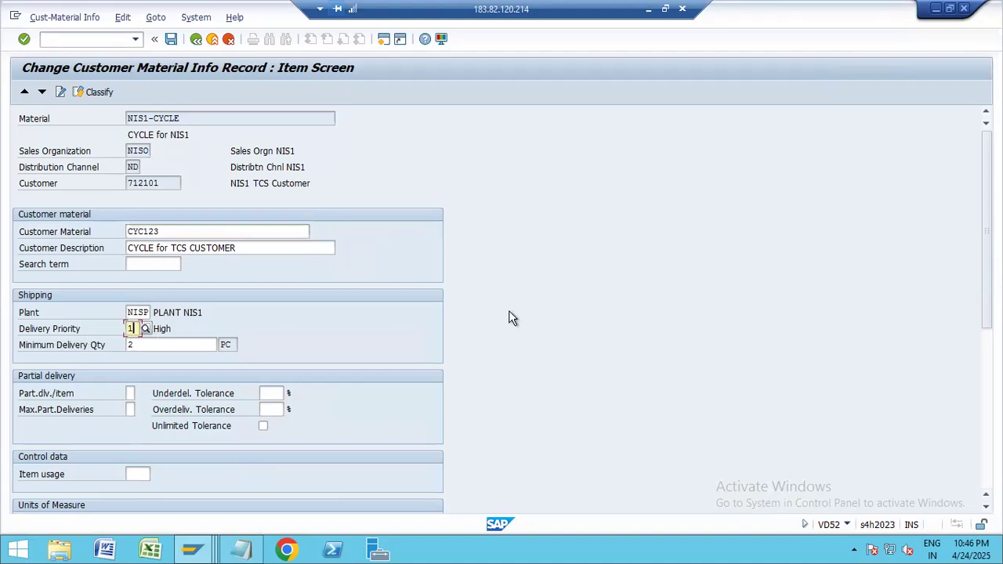
click(383, 39)
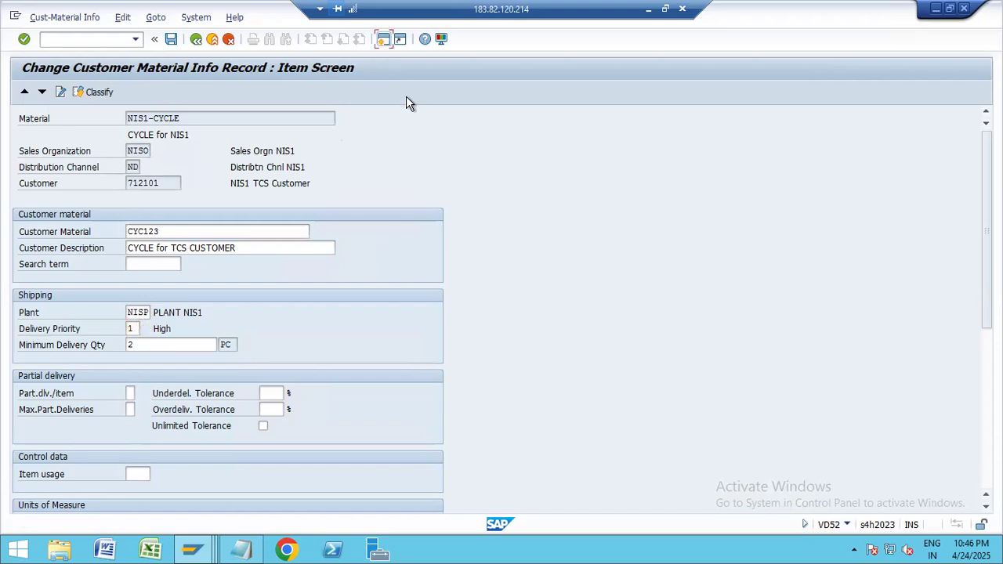
text(bp)
key(Return)
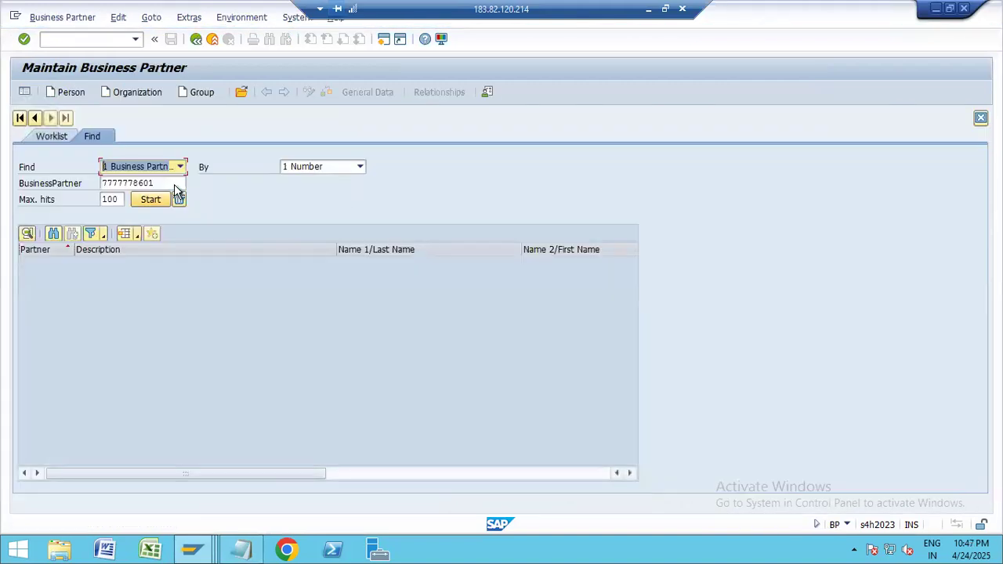
Step: Find the NIS1 TCS Customer business partner by its number and open it
click(177, 182)
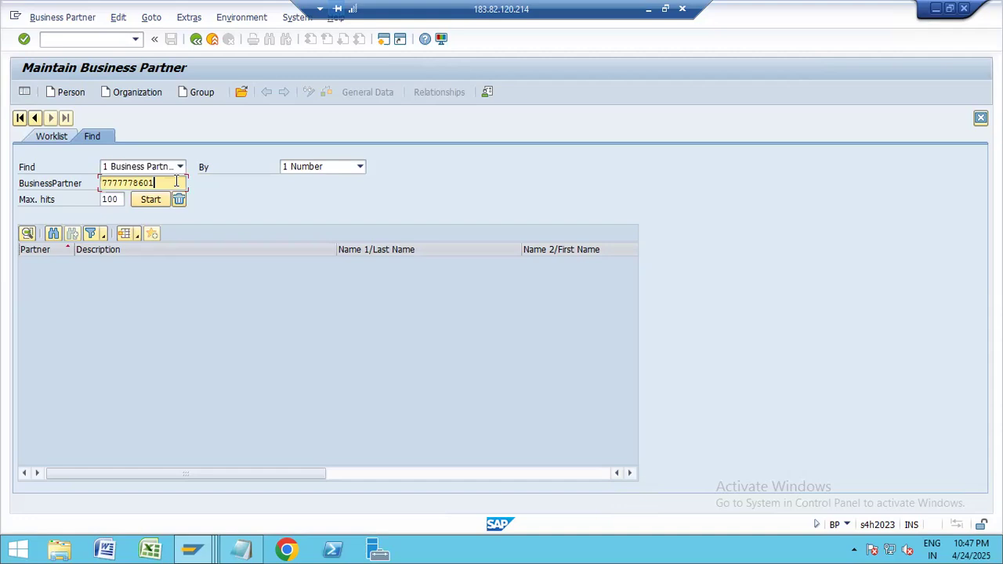
double_click(177, 181)
key(BackSpace)
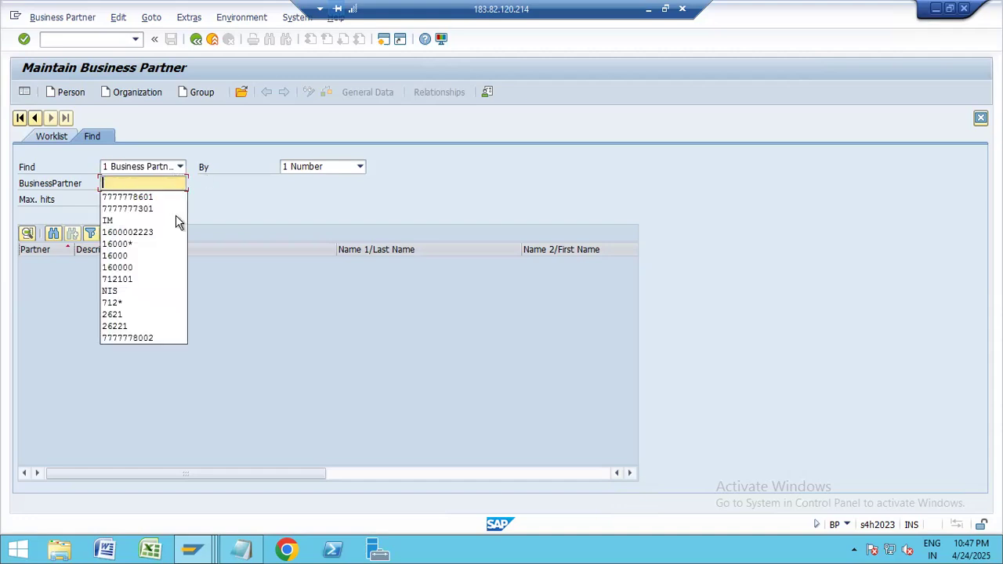
click(144, 281)
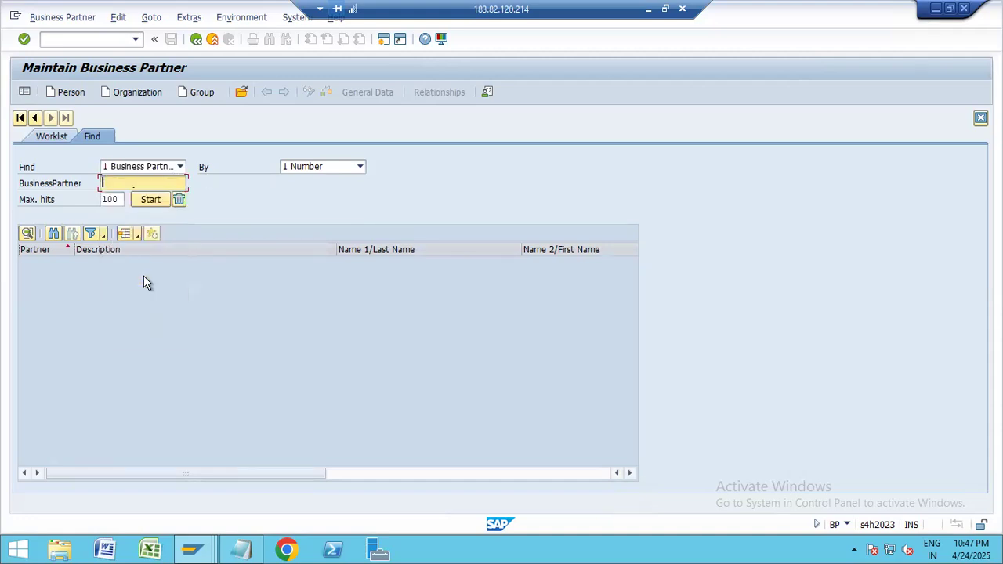
click(151, 200)
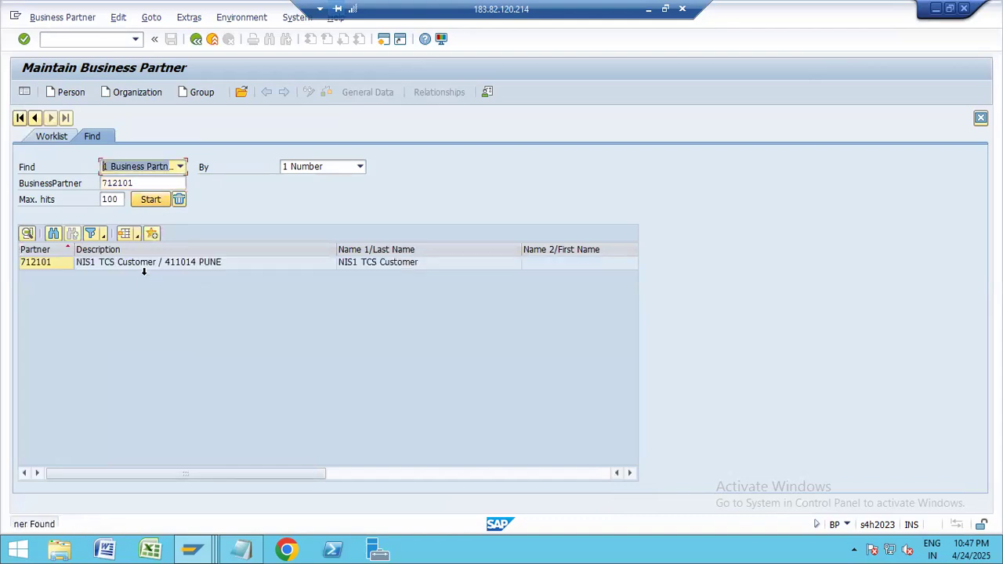
click(150, 265)
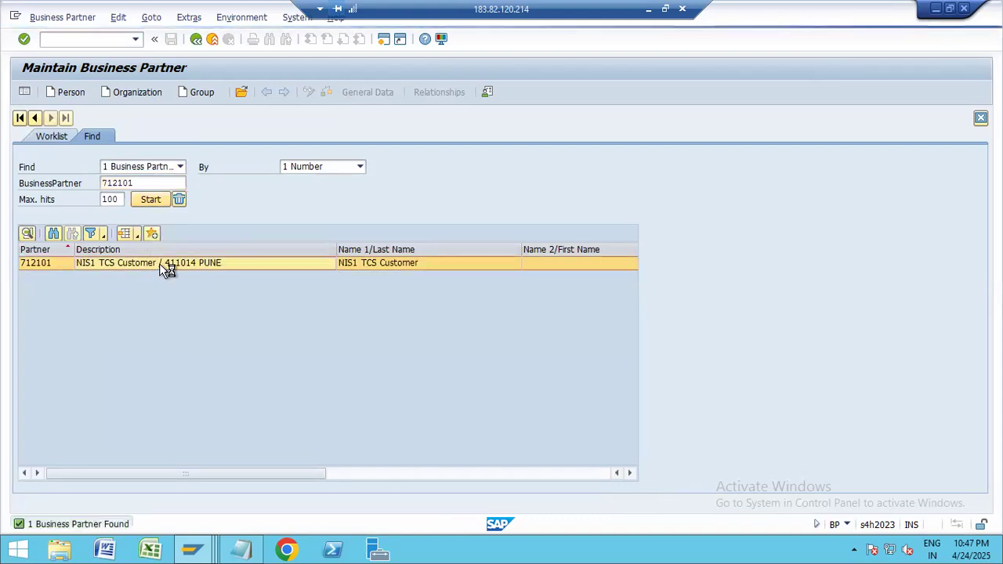
double_click(159, 263)
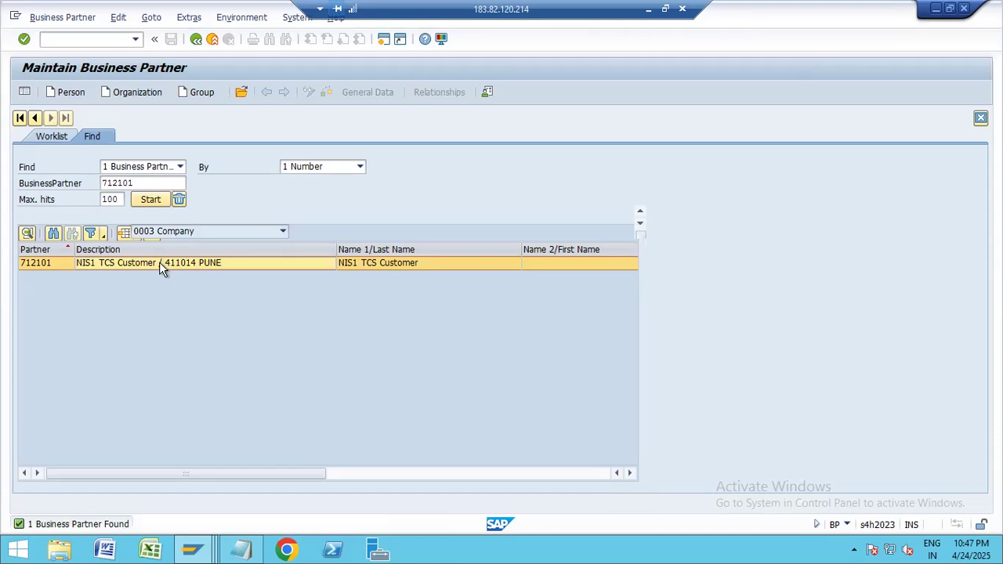
click(161, 263)
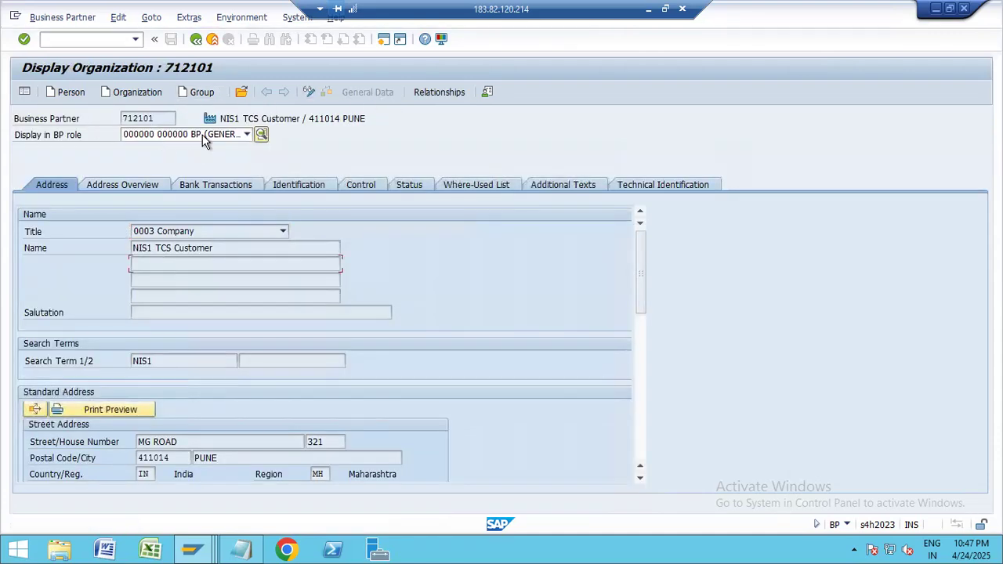
Step: Display the business partner in the role FLCU01 CUSTOMER SALES
click(247, 134)
key(Down)
key(Down)
key(Down)
key(Down)
key(Down)
key(Down)
key(Down)
key(Down)
key(Down)
key(Down)
key(Down)
key(Down)
key(Down)
key(Down)
key(Down)
key(Down)
key(Down)
key(Down)
key(Down)
key(Down)
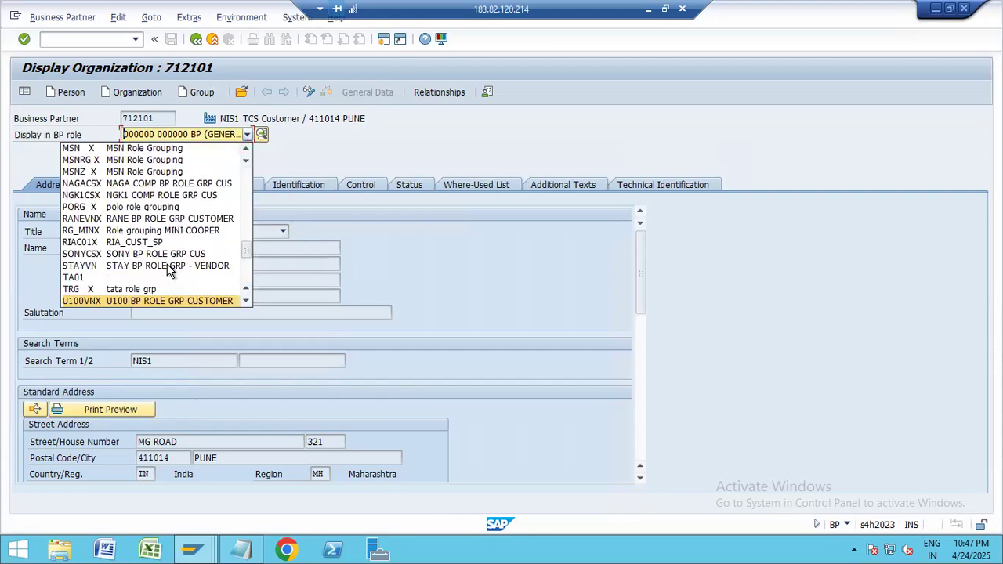
key(Up)
key(Up)
key(Up)
key(Up)
key(Up)
key(Up)
key(Up)
key(Up)
key(Up)
key(Up)
key(Up)
key(Up)
key(Up)
key(Up)
key(Up)
key(Up)
key(Up)
key(Up)
key(Up)
key(Up)
key(Down)
key(Down)
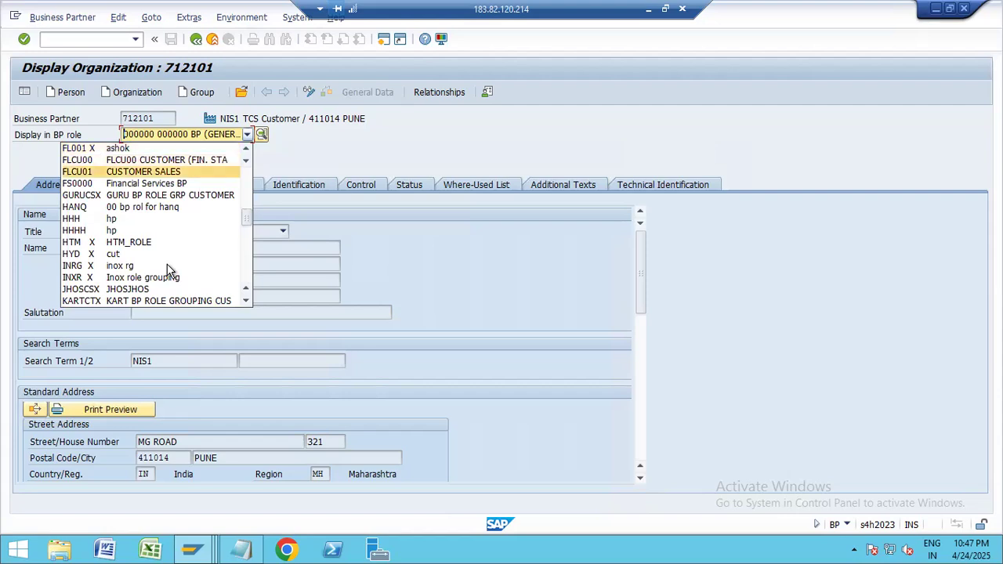
key(Return)
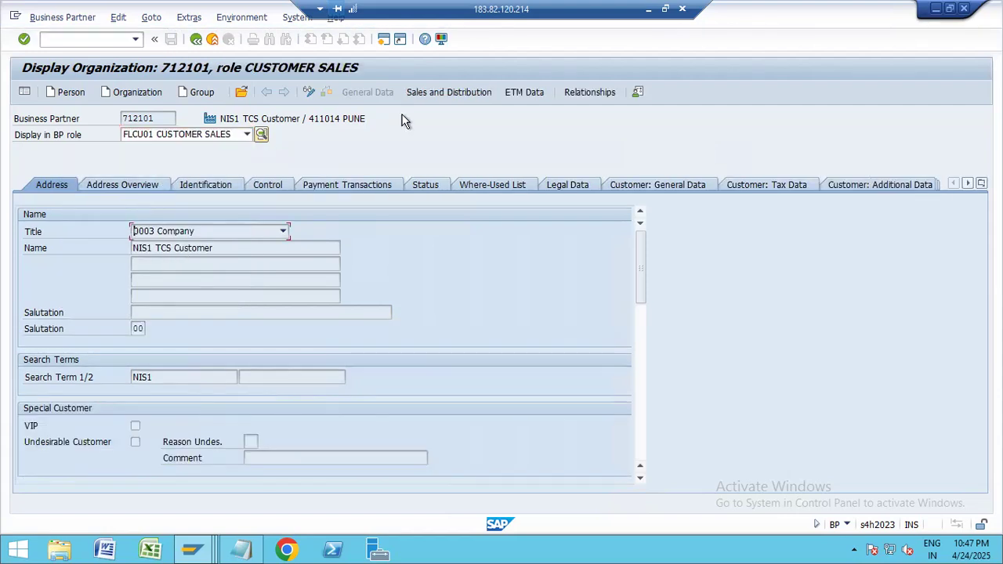
Step: Display the customer's sales area shipping data and check its delivering plant and delivery priority fields
click(433, 92)
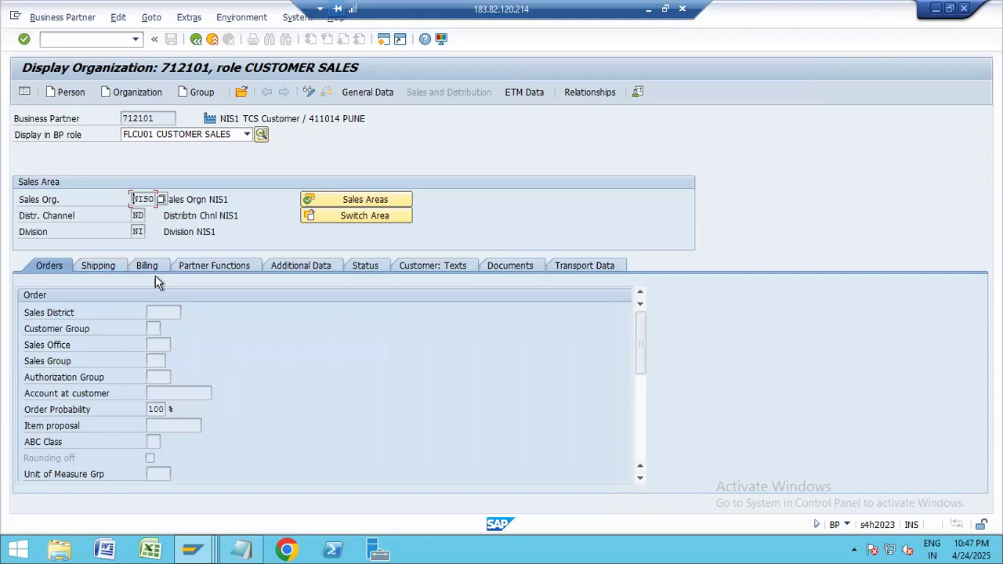
click(107, 266)
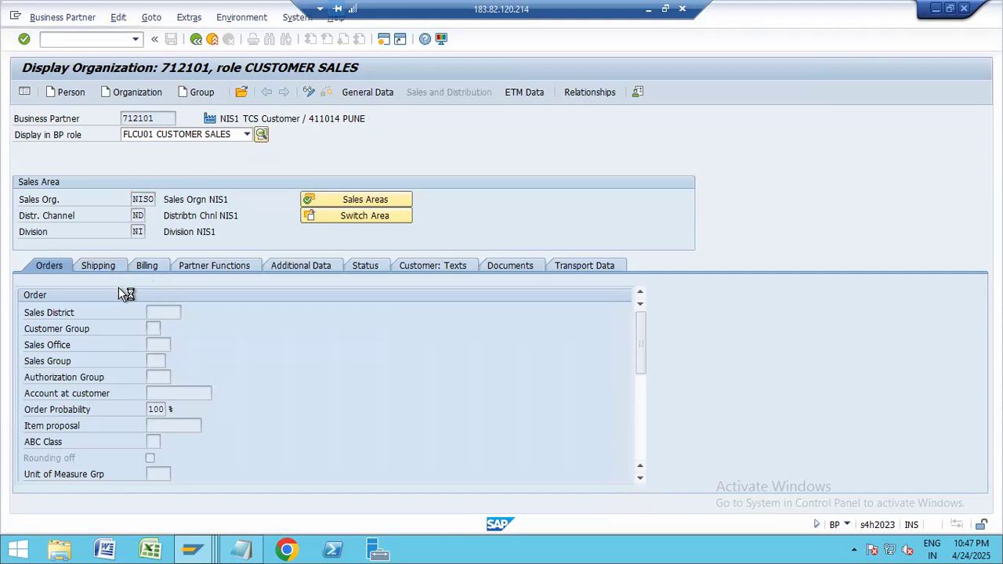
click(86, 318)
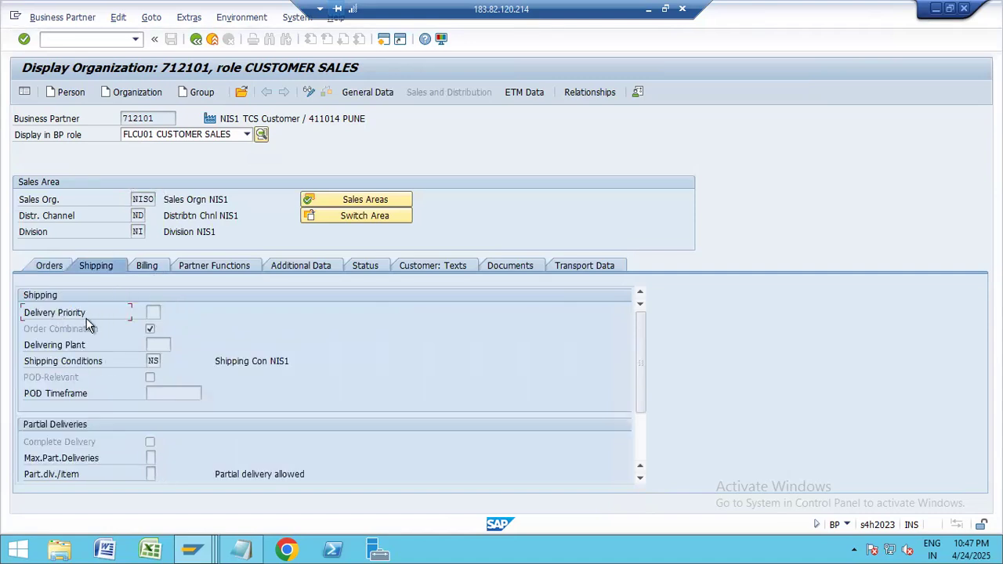
click(158, 344)
click(154, 312)
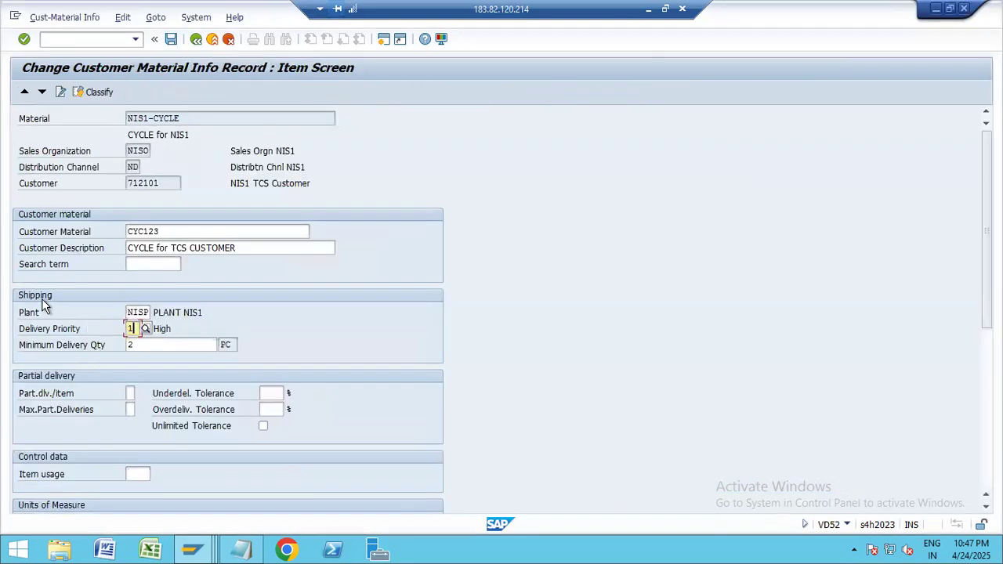
Step: Compare the shipping and partial delivery fields of the business partner with those of the customer-material info record
key(alt+Tab)
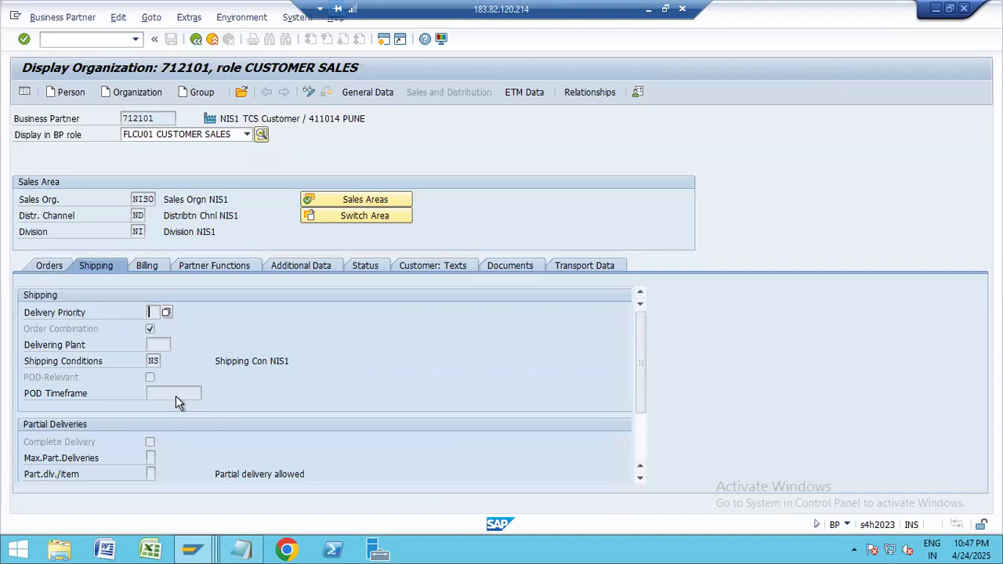
scroll(176, 396, down, 2)
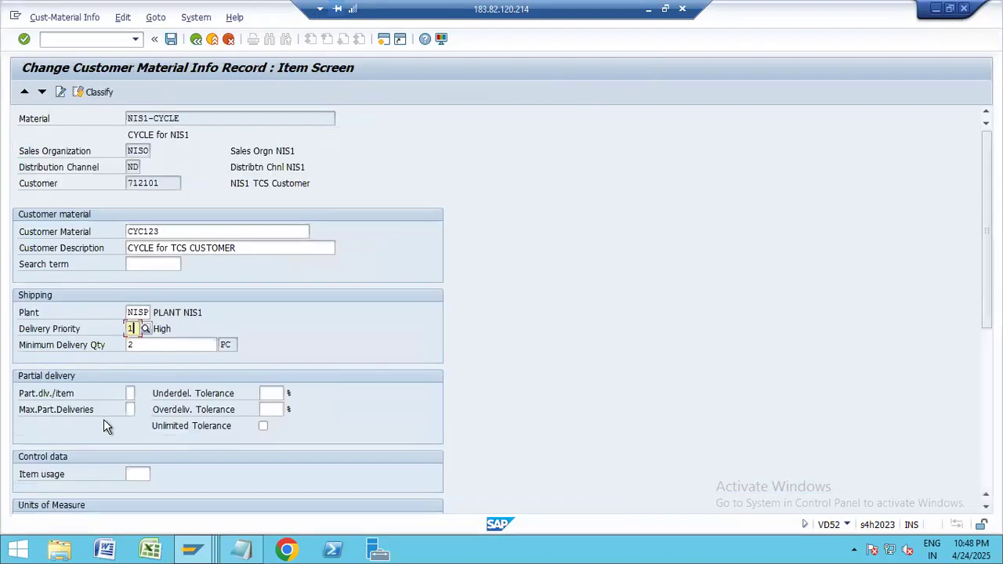
scroll(104, 426, down, 5)
scroll(104, 419, up, 2)
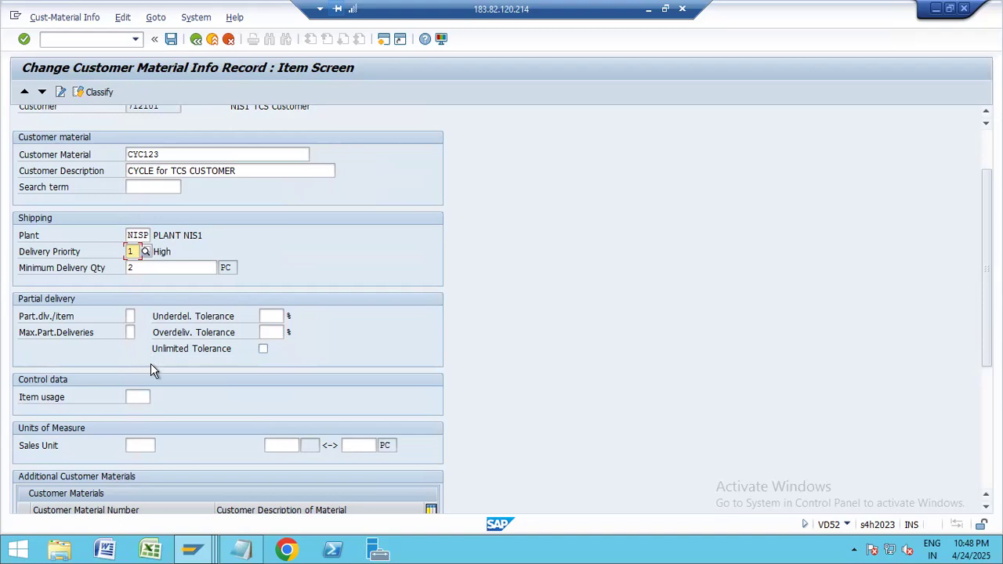
scroll(150, 364, down, 4)
scroll(152, 370, up, 3)
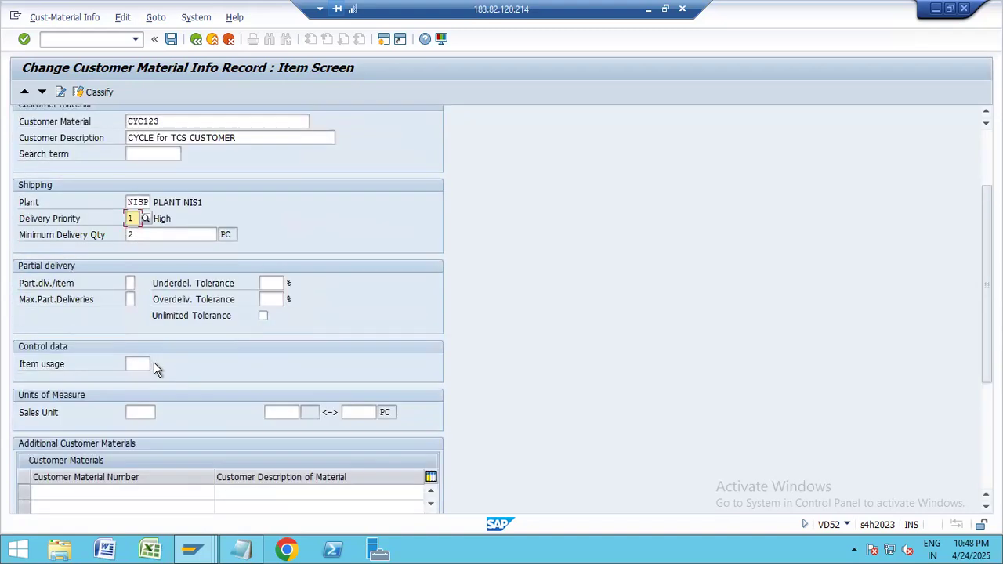
scroll(154, 362, up, 2)
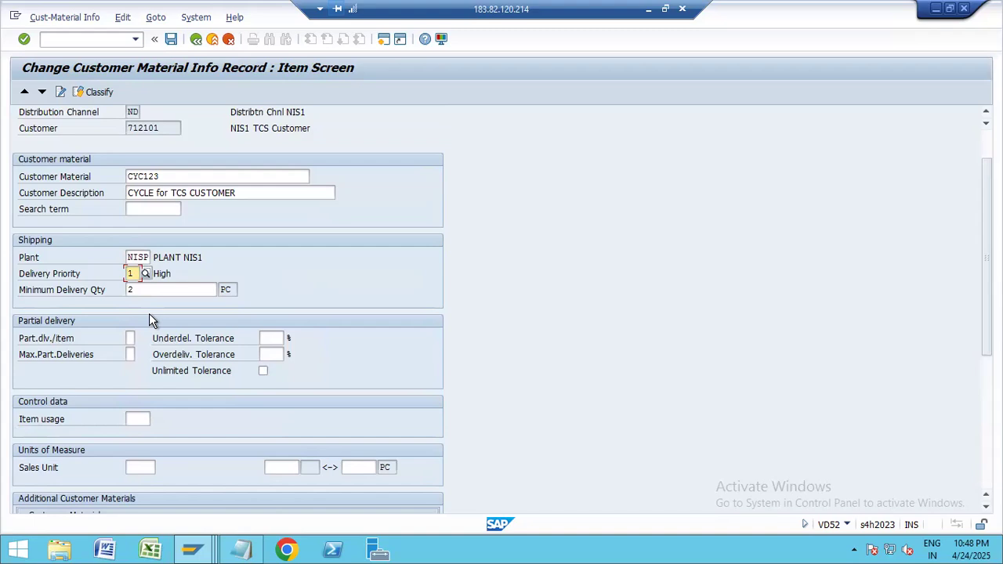
Step: Look up the possible delivering plants for the customer's sales area and close the list without choosing one
key(alt+Tab)
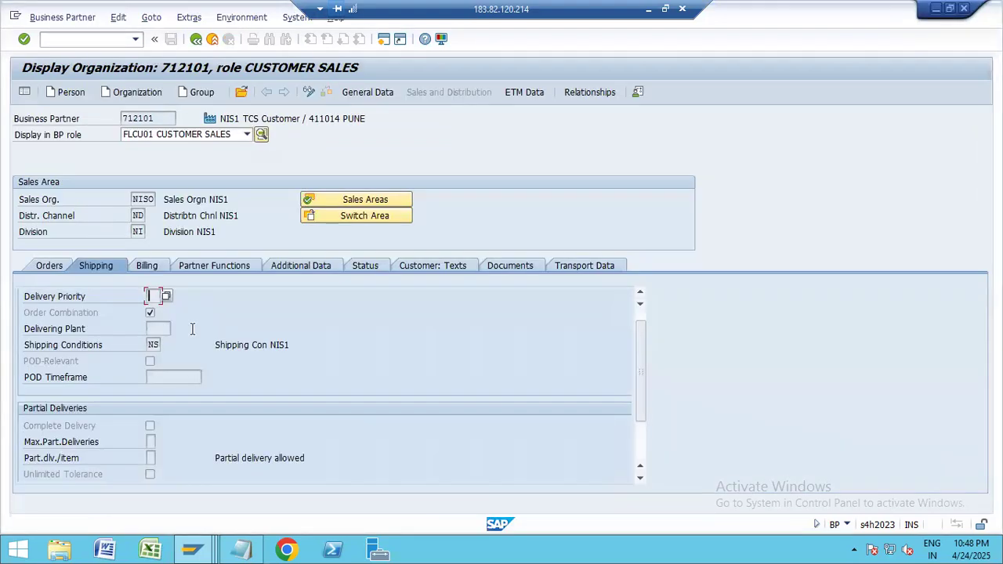
click(159, 329)
click(178, 328)
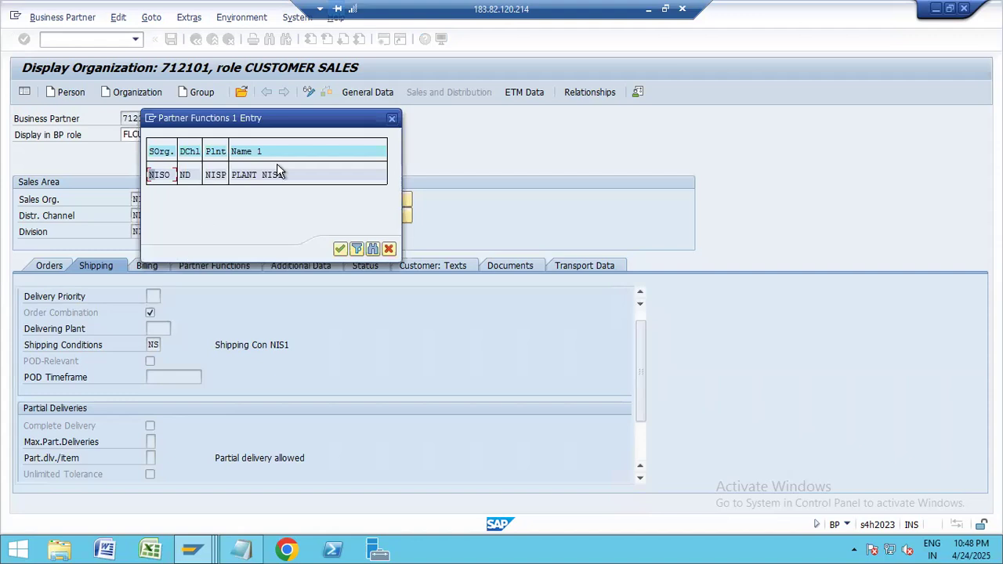
key(Escape)
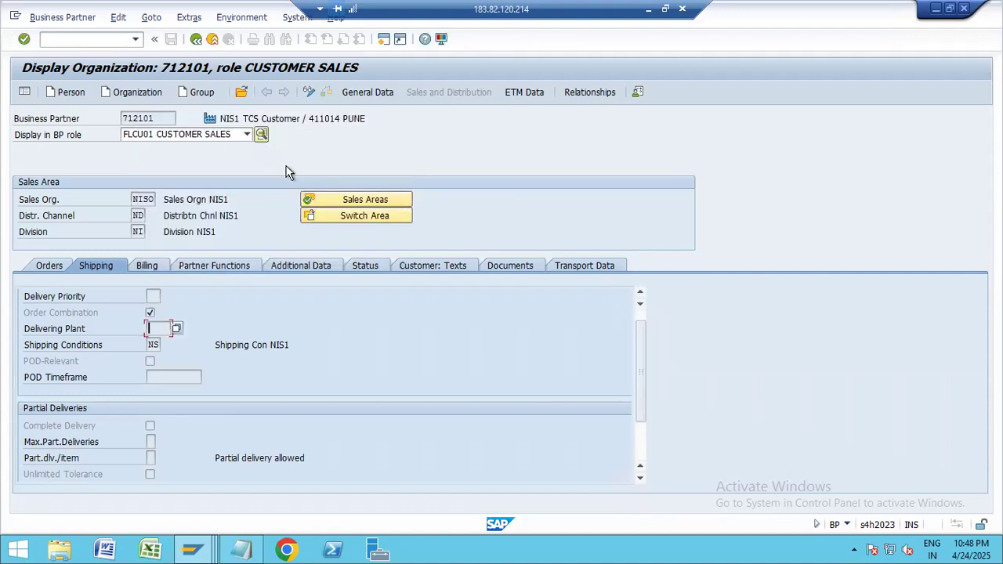
Step: Leave the info record's item screen and exit the business partner display
key(alt+Tab)
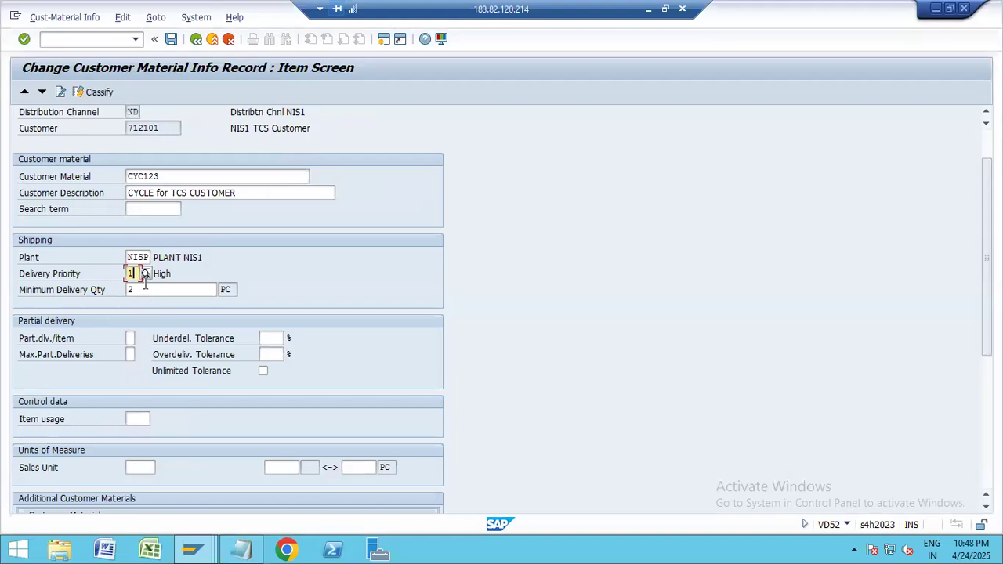
key(F3)
key(alt+Tab)
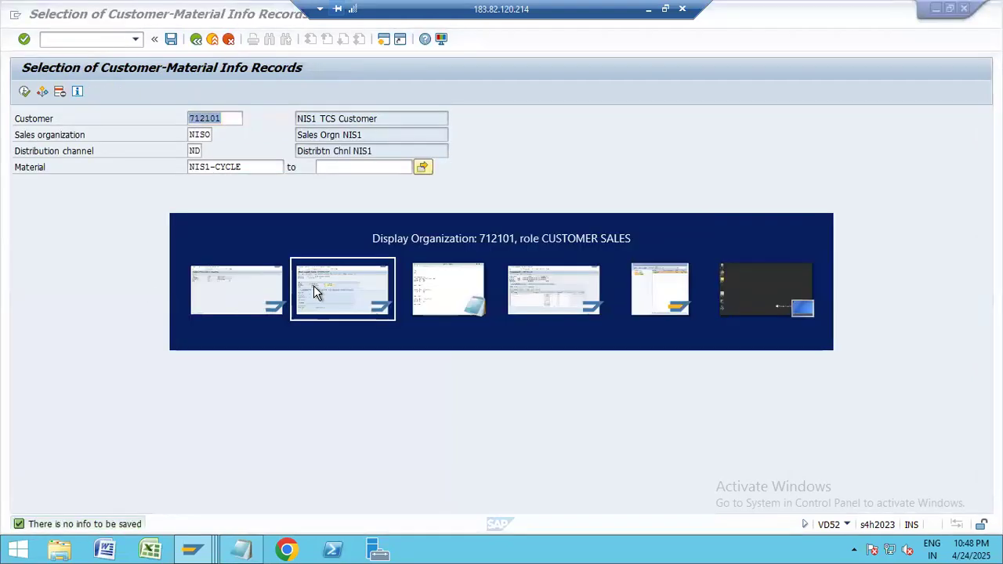
key(ctrl+s)
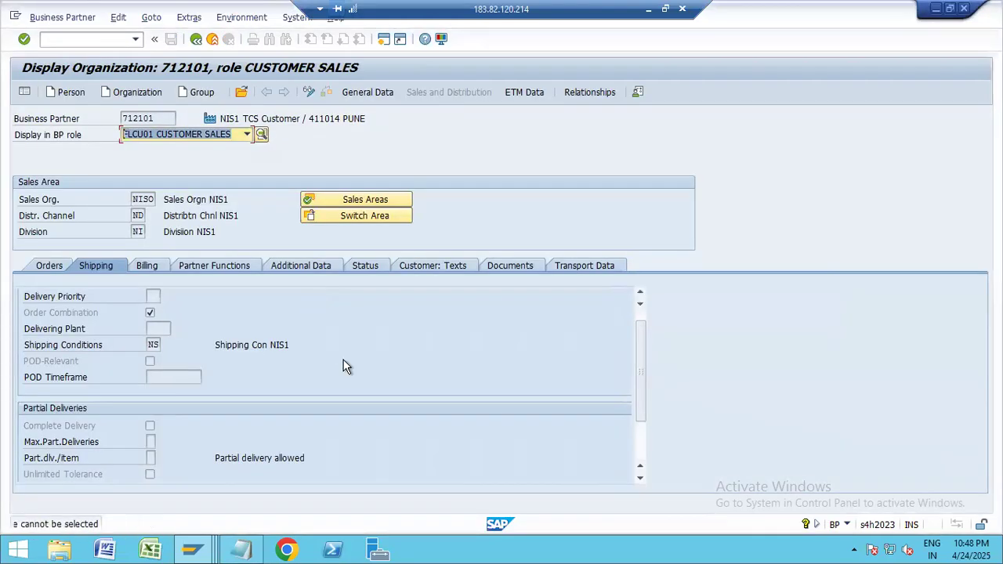
key(F3)
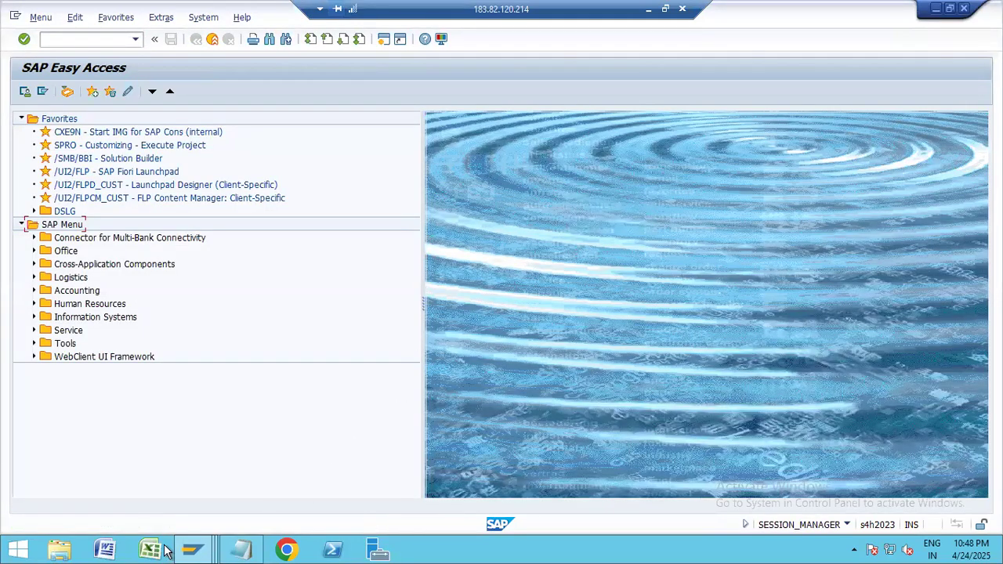
Step: Switch to the VA01 standard order session, start saving the order and choose to edit the incomplete document
click(202, 551)
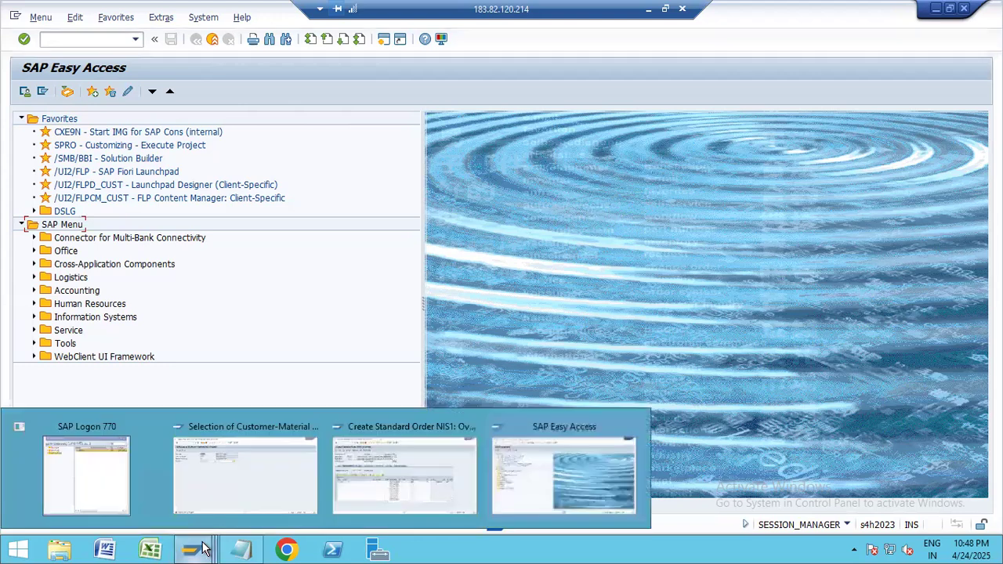
click(389, 468)
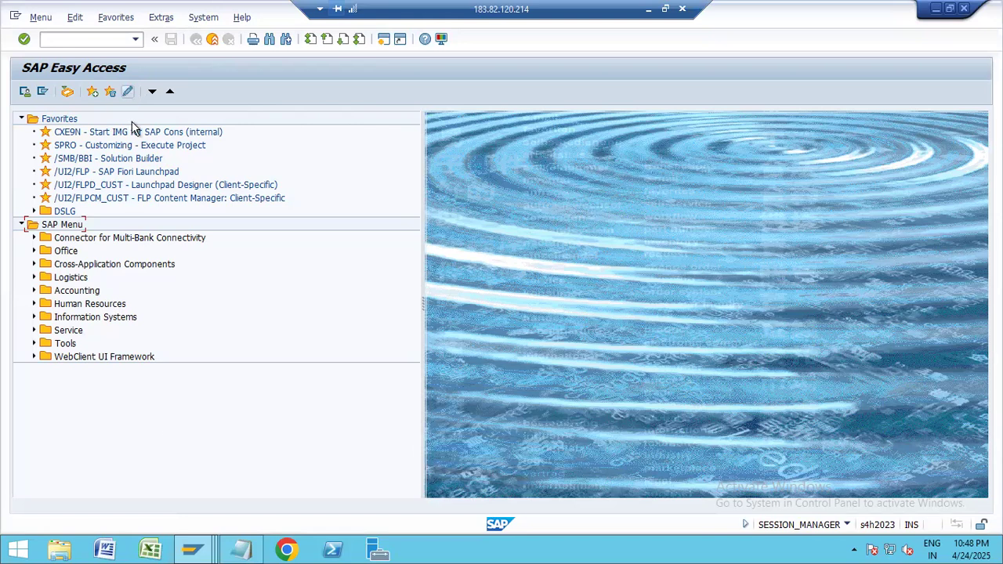
click(208, 547)
click(391, 466)
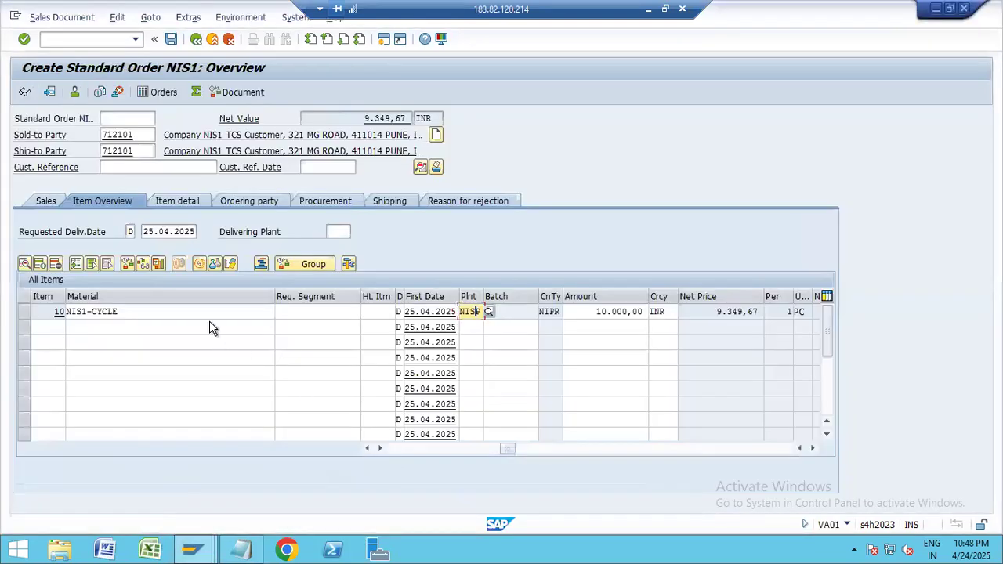
click(170, 38)
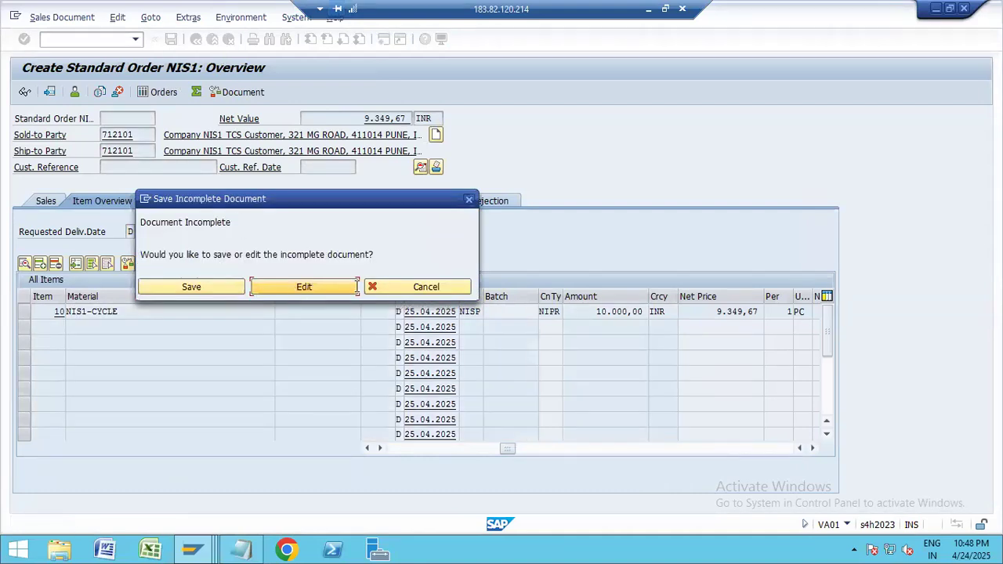
click(335, 286)
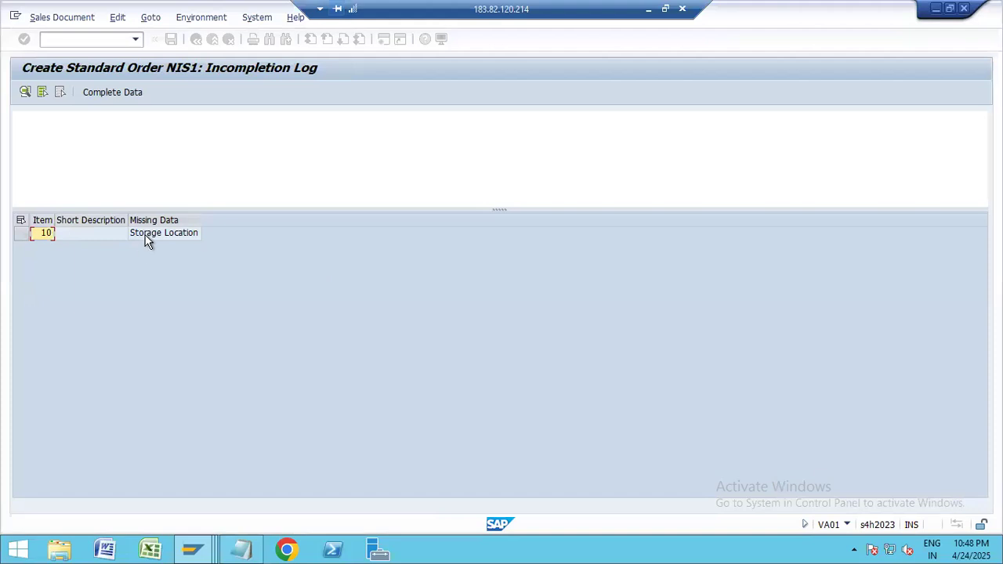
Step: Open the missing storage location entry for item 10 and set the storage location to NIS1
double_click(147, 234)
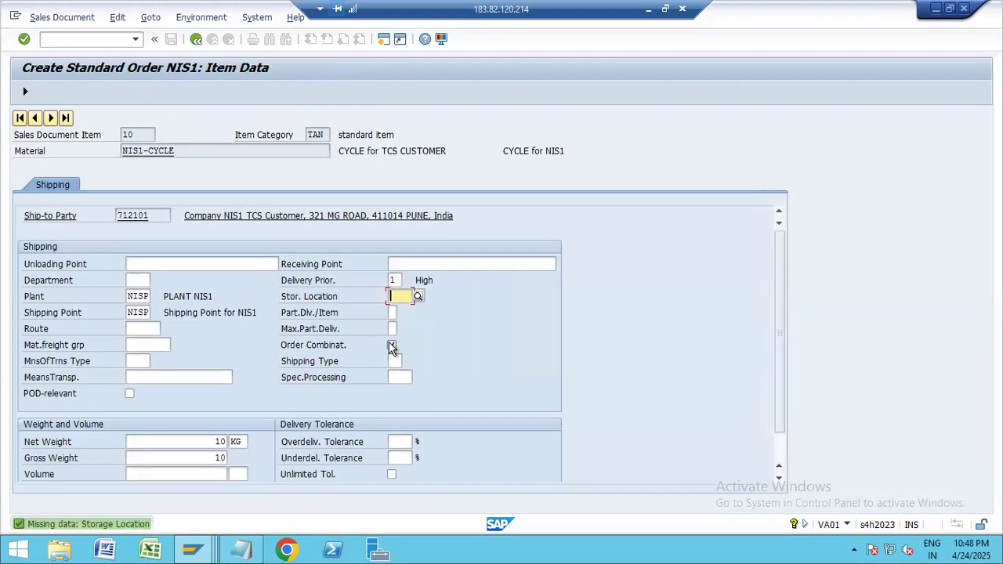
click(396, 297)
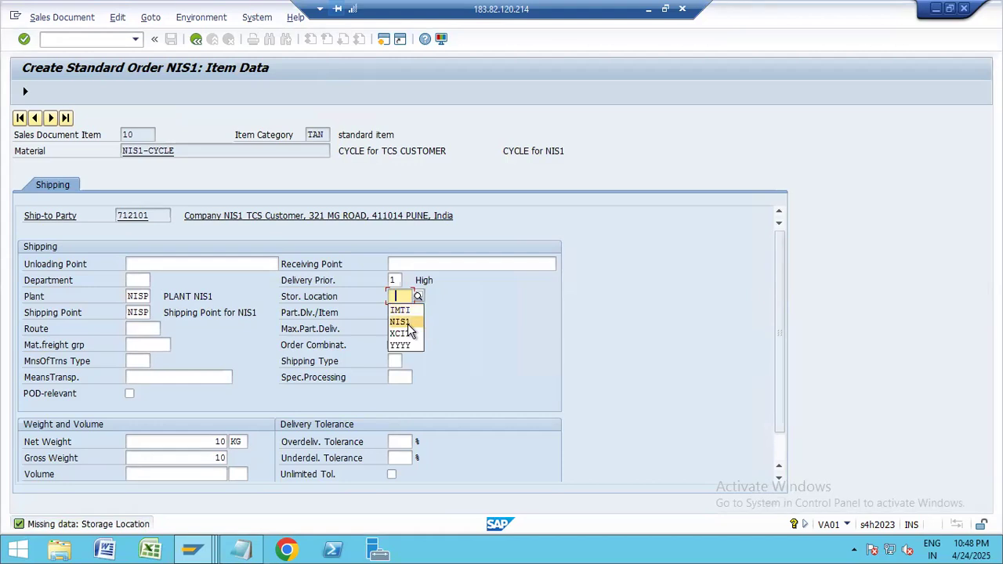
click(406, 322)
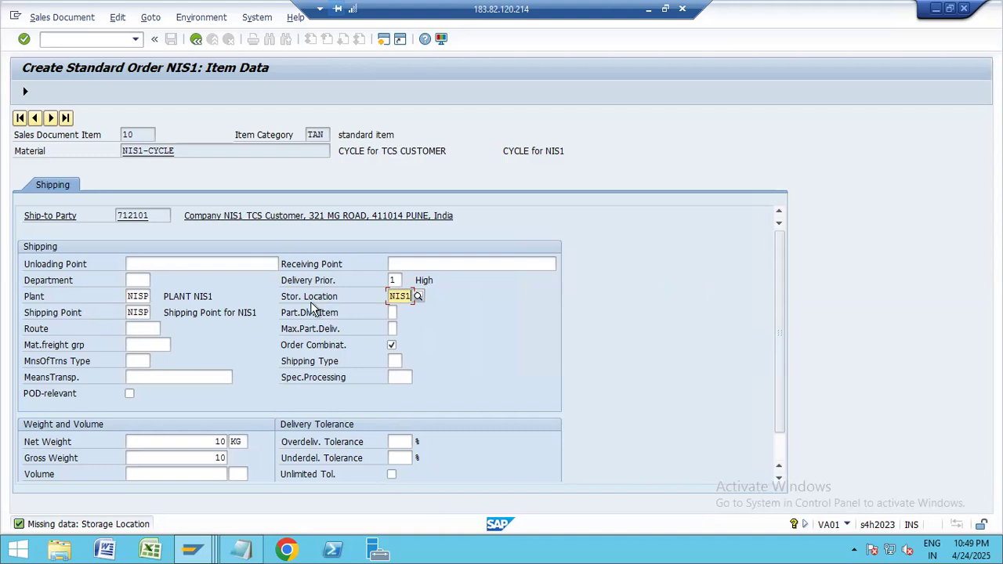
scroll(335, 300, down, 1)
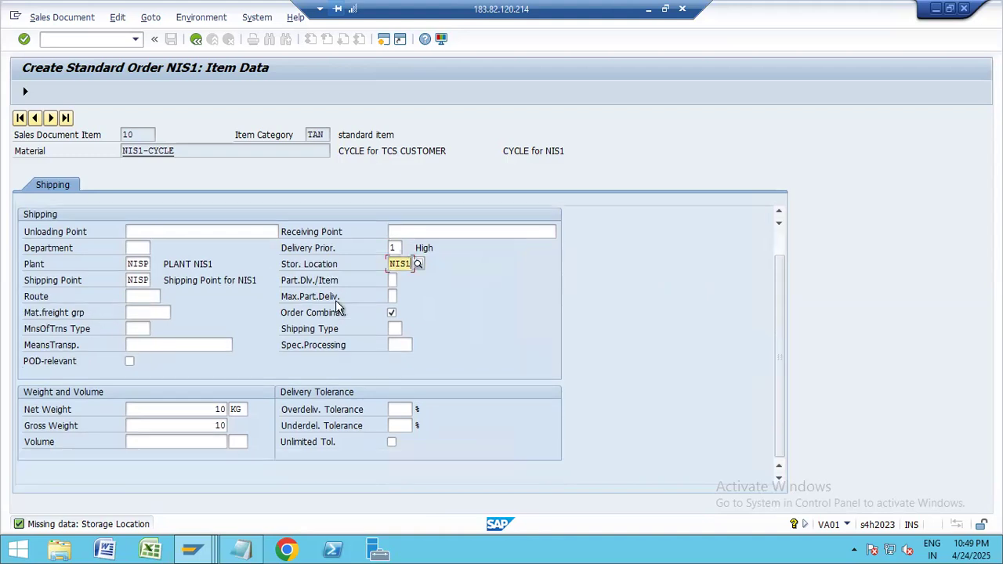
scroll(335, 300, up, 1)
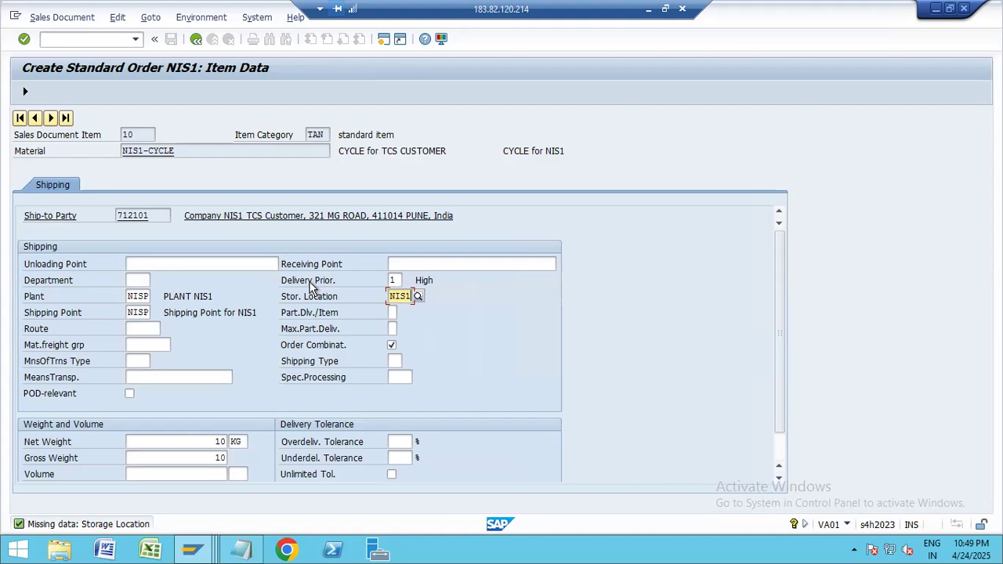
Step: Return to the order overview, save the standard order and go back to the initial sales document screen
click(196, 39)
click(196, 39)
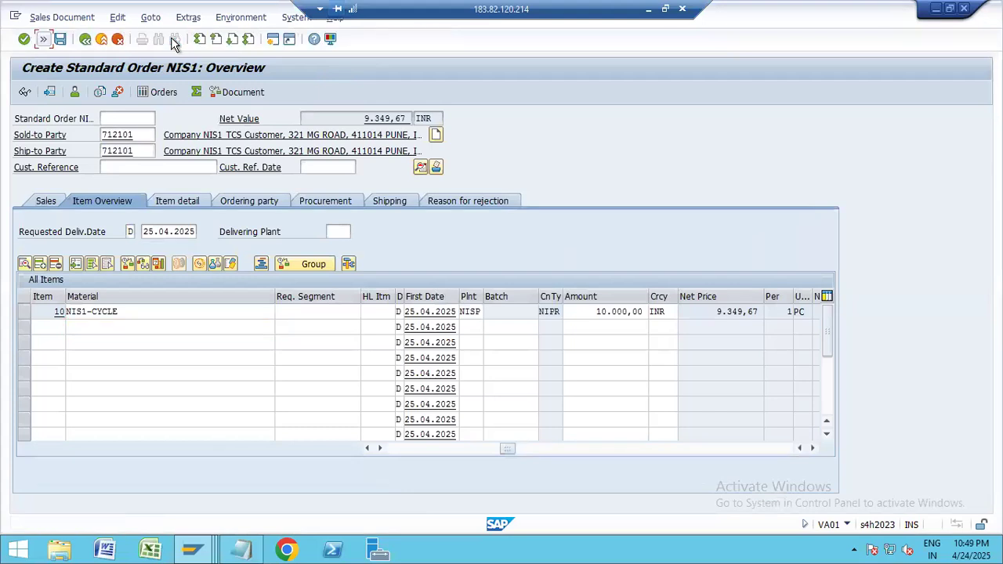
click(44, 40)
click(171, 40)
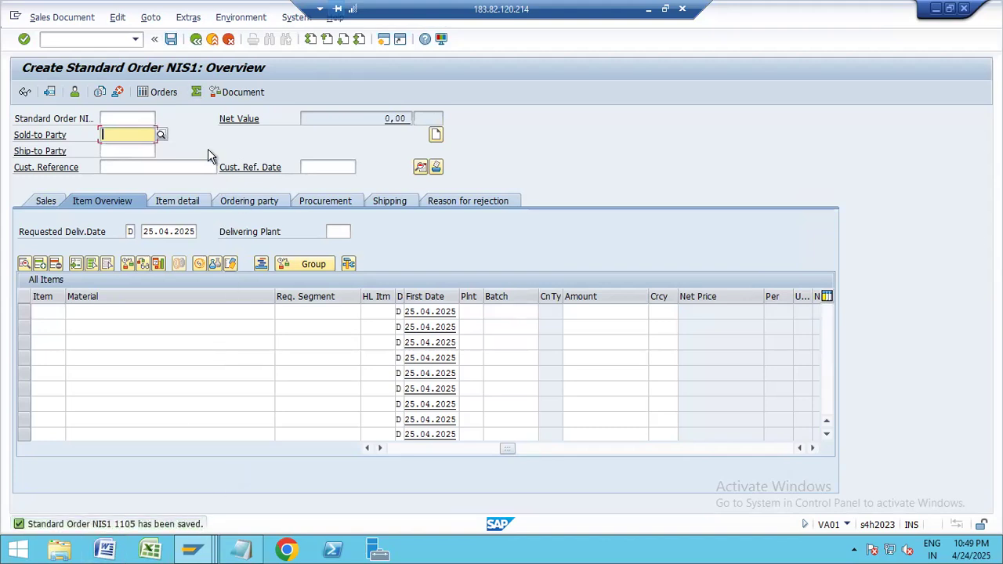
click(198, 39)
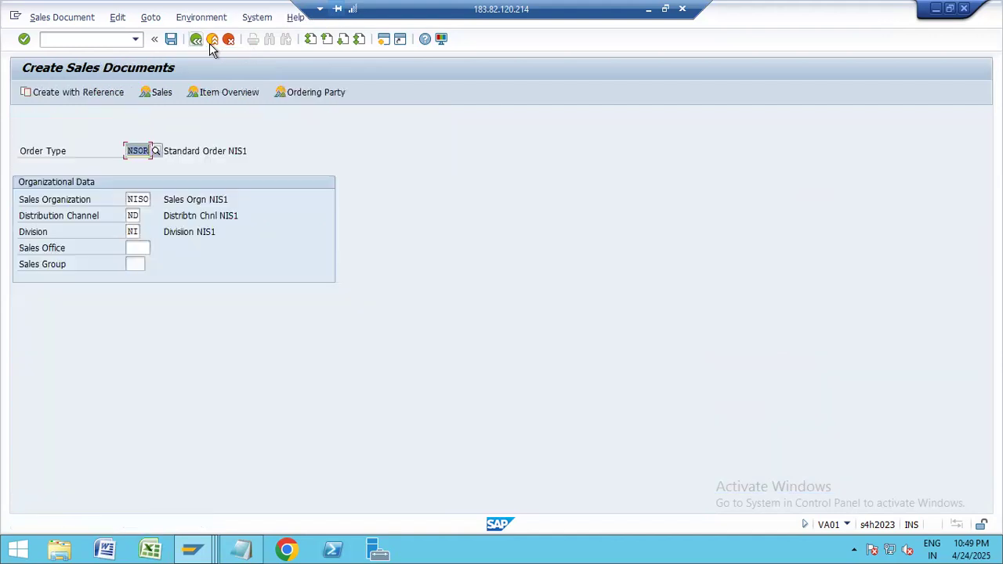
Step: Switch to Notepad and add the heading "Customer Material Info Records" above the VD51, VD52 and VD53 codes
click(191, 551)
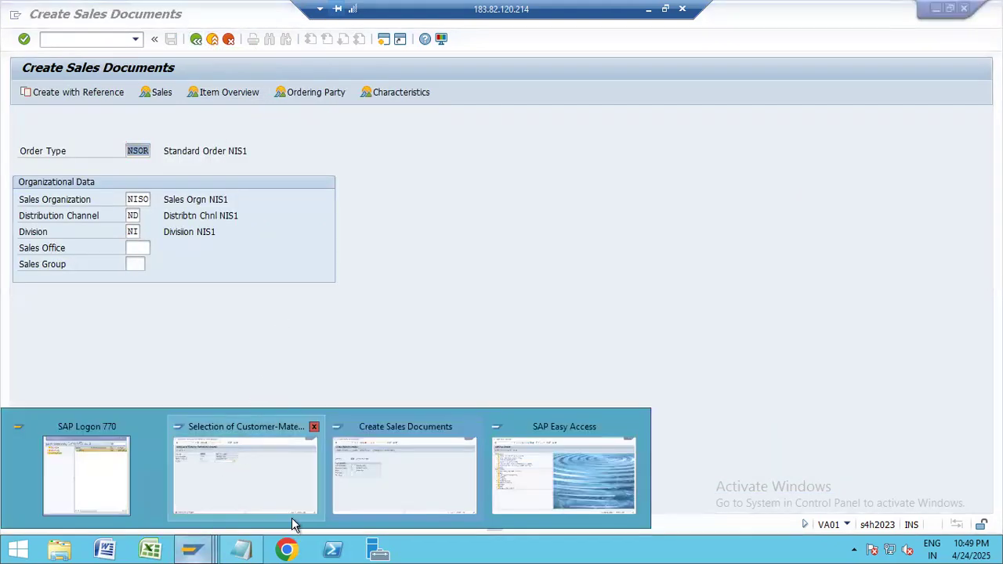
click(243, 551)
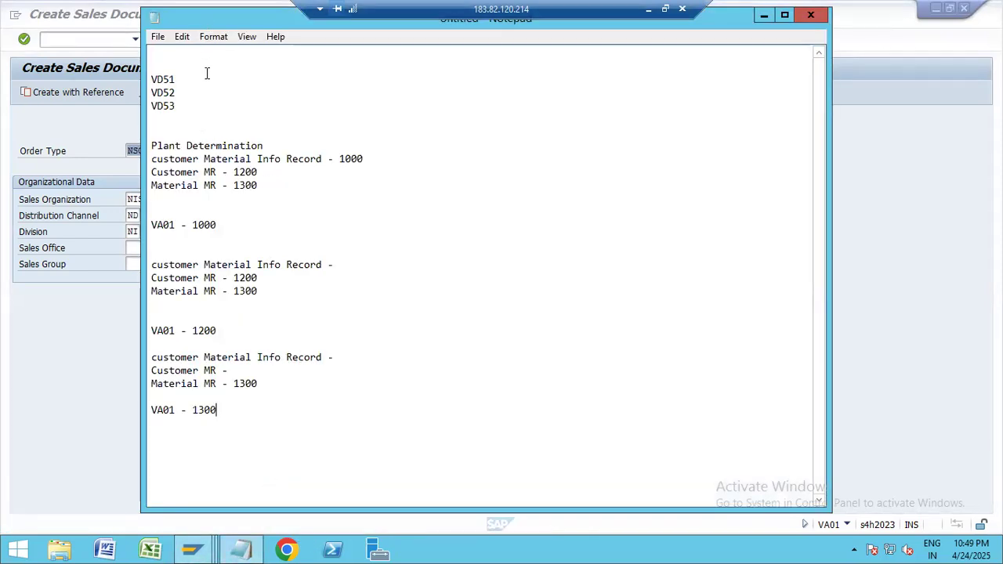
click(214, 126)
key(Return)
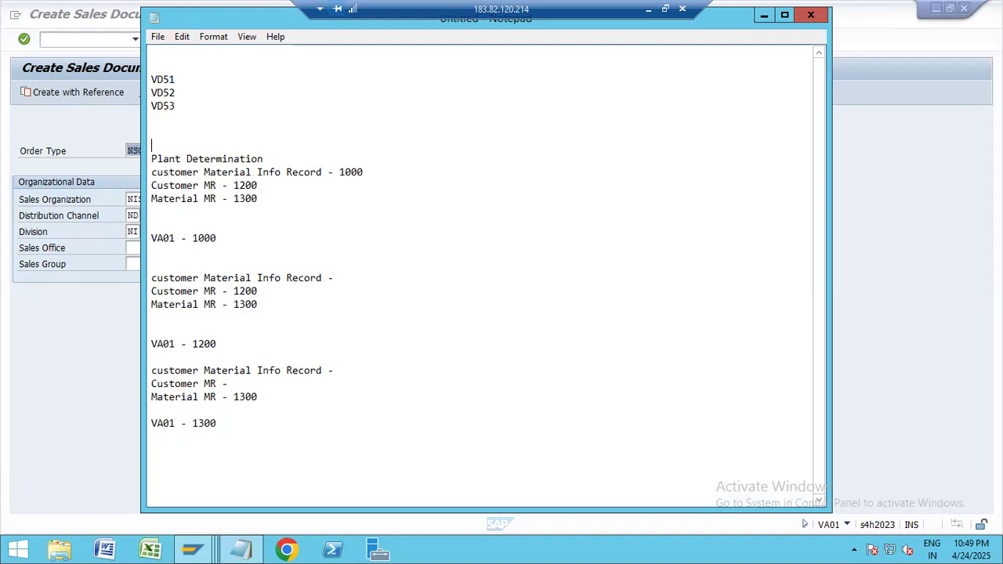
text(cUSOT)
key(BackSpace)
key(BackSpace)
key(BackSpace)
key(BackSpace)
text(ustomer Materi)
key(BackSpace)
text(erial)
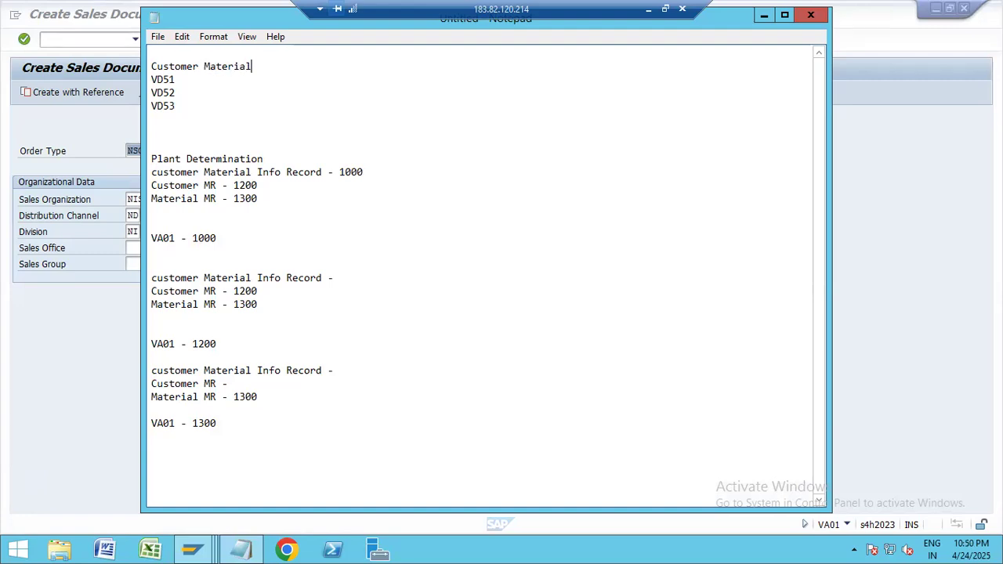
text( Infor)
key(BackSpace)
text(Records)
Step: Add the separate lines "Customer" and "Material" between VD53 and the Plant Determination notes, with a blank line between them
click(184, 131)
key(Return)
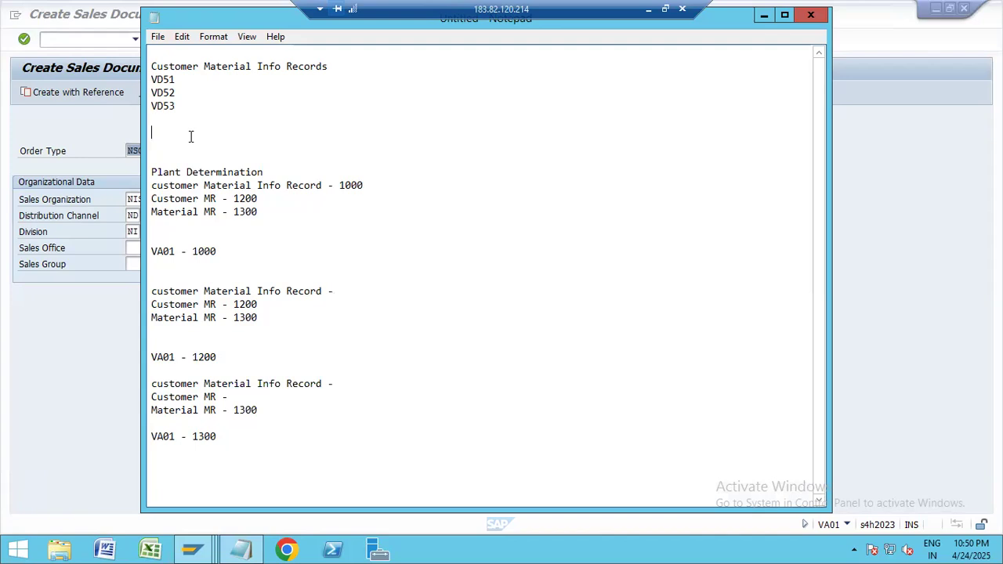
text(Customer)
key(Return)
key(Return)
text(Material)
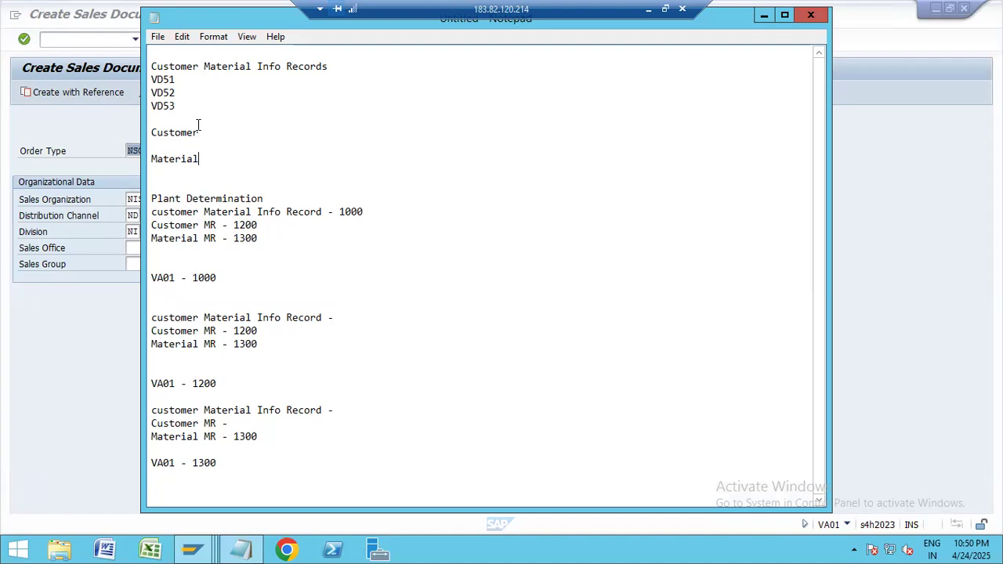
Step: Switch to the VD52 session in SAP and run the customer-material info record selection for NIS1-CYCLE
drag(188, 72, 345, 70)
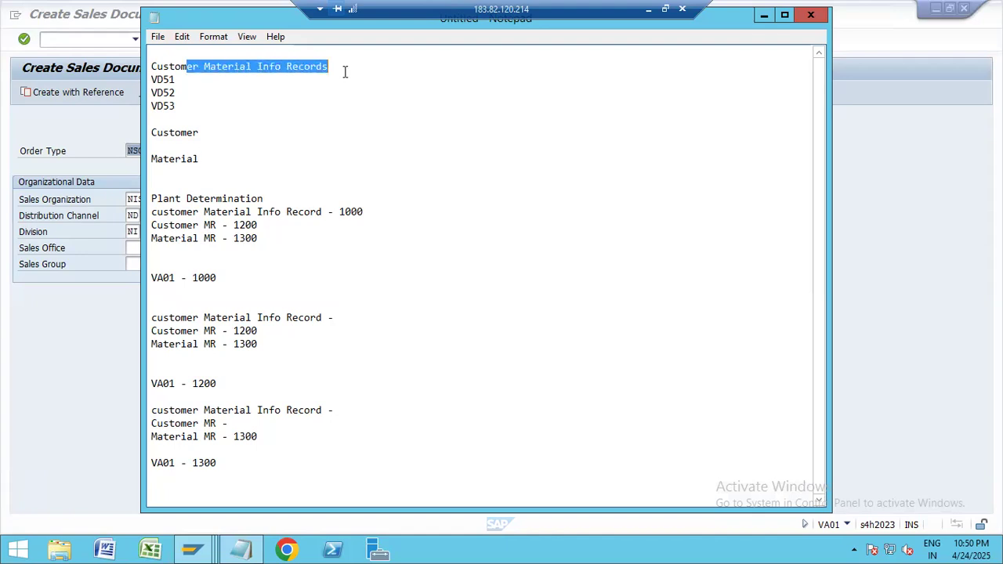
click(275, 79)
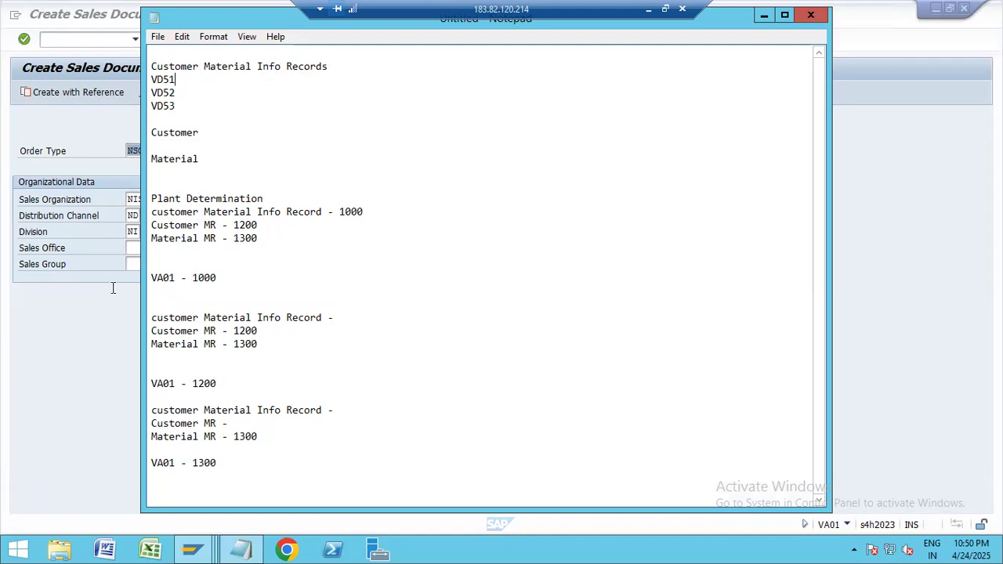
click(72, 348)
key(alt+Tab)
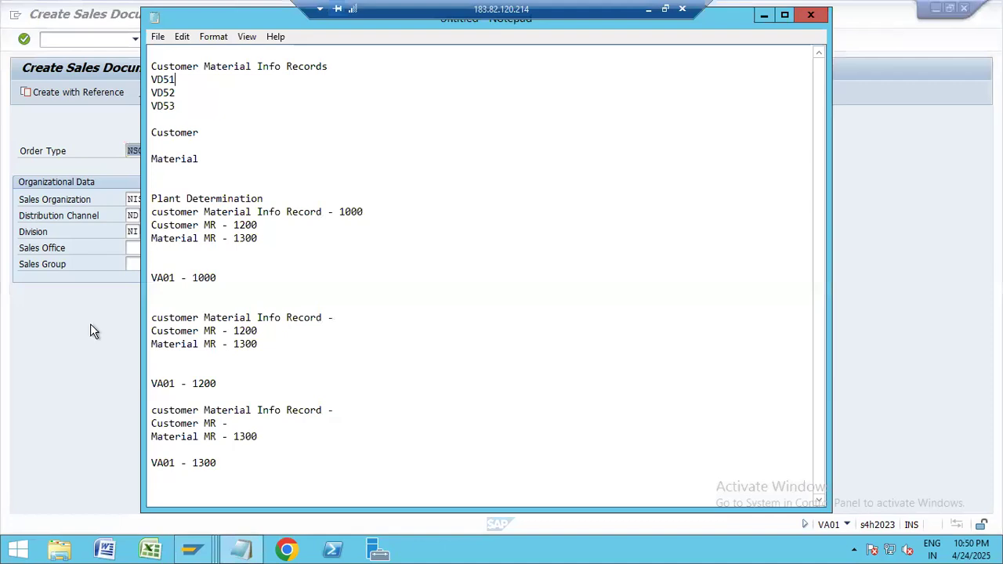
click(196, 550)
click(192, 550)
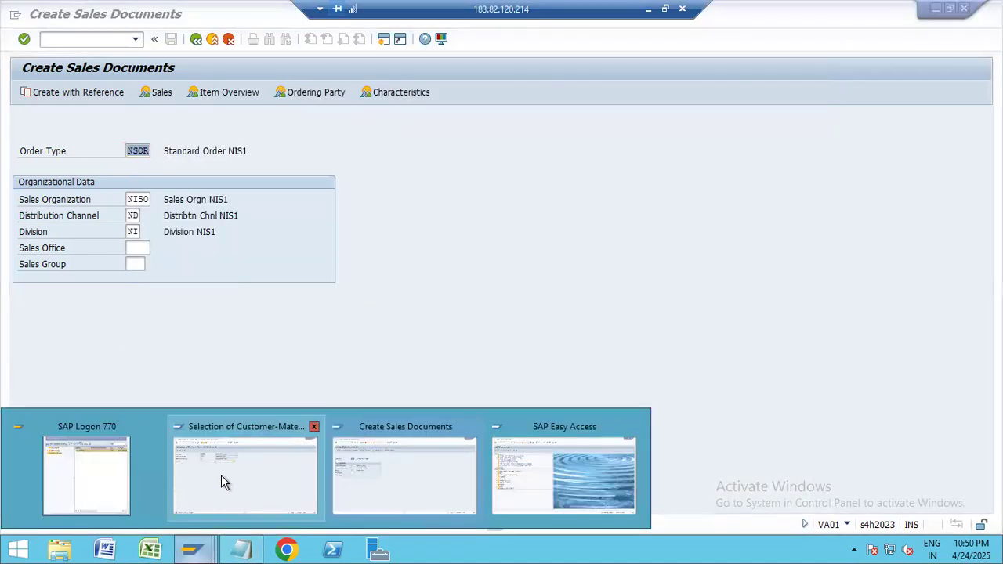
click(228, 435)
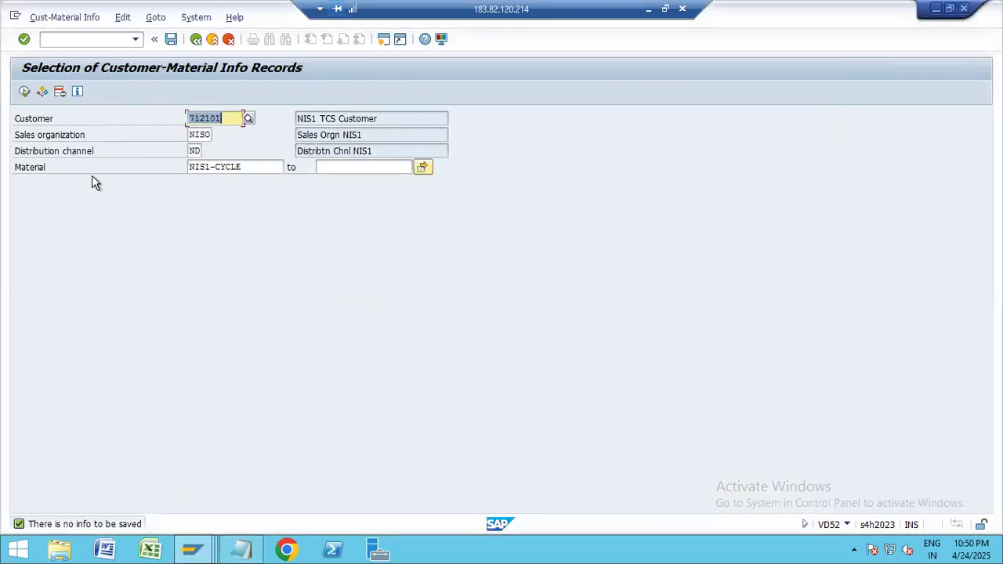
click(24, 92)
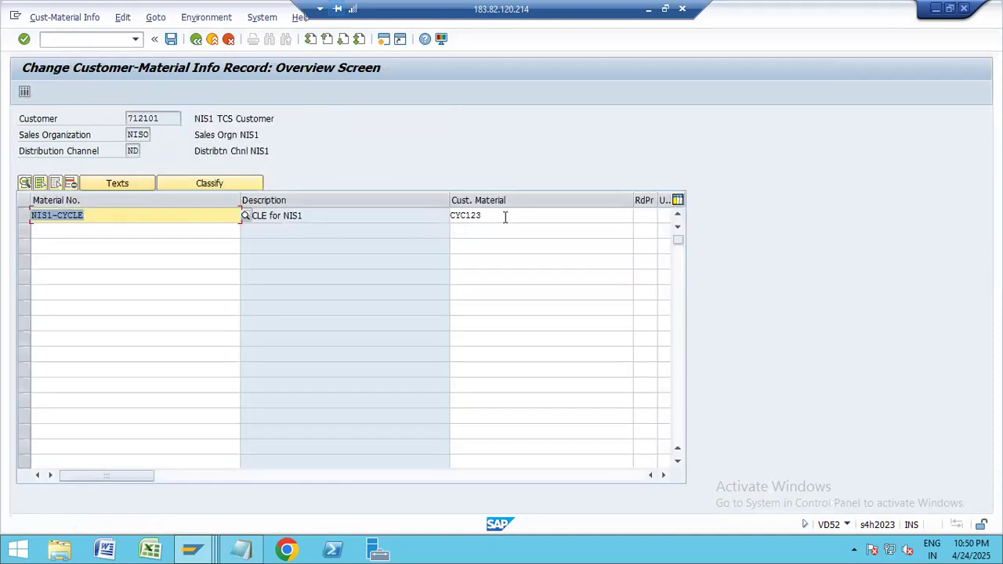
Step: Open the NIS1-CYCLE item details, review the customer material and shipping data, and go back to SAP Easy Access
drag(504, 217, 443, 217)
double_click(183, 213)
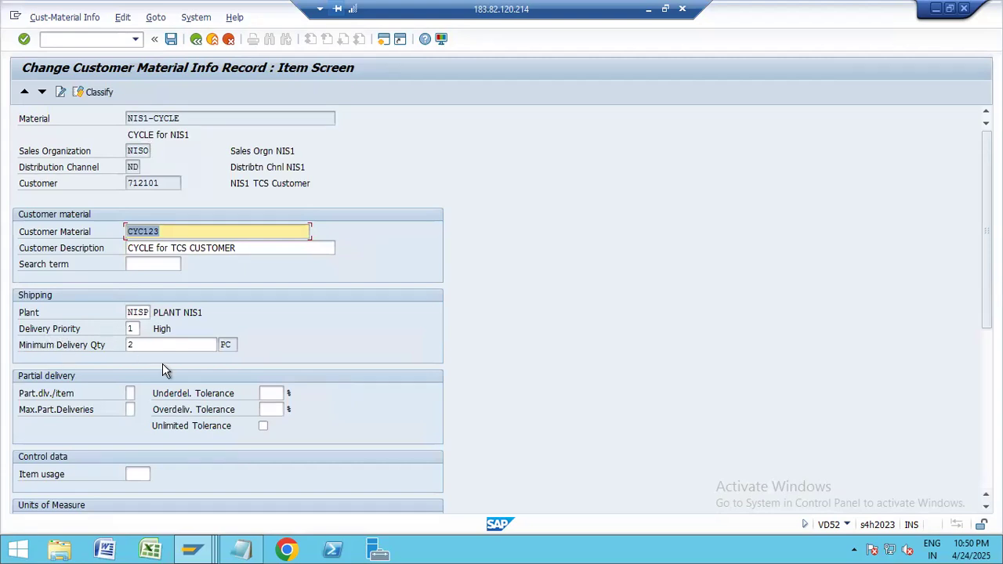
scroll(163, 364, down, 1)
scroll(168, 352, down, 1)
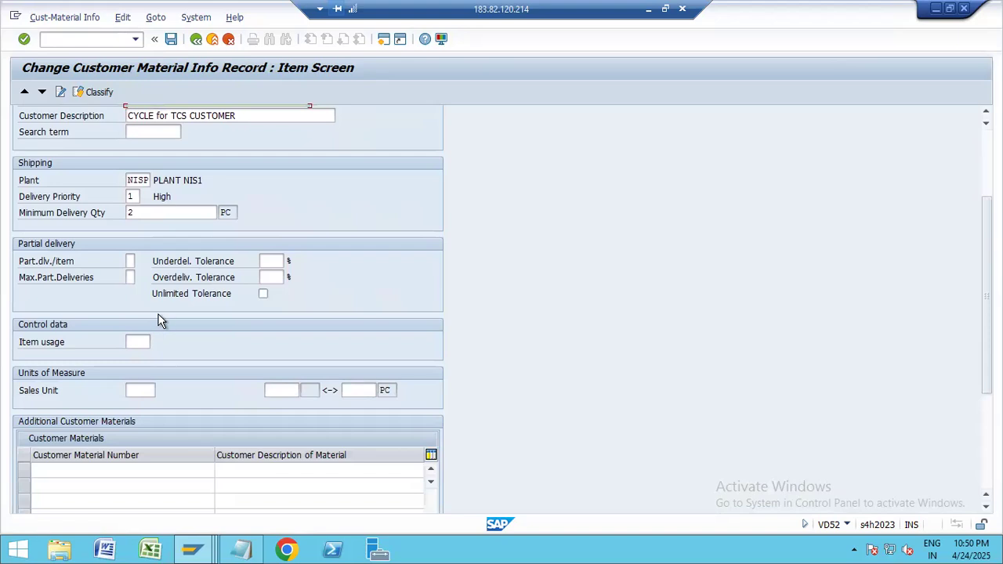
scroll(161, 316, up, 2)
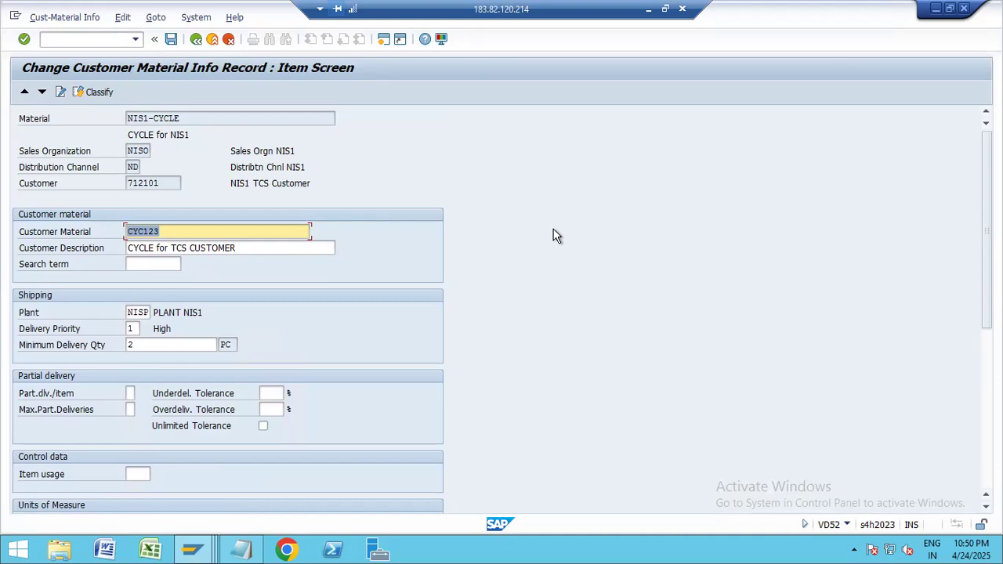
key(F3)
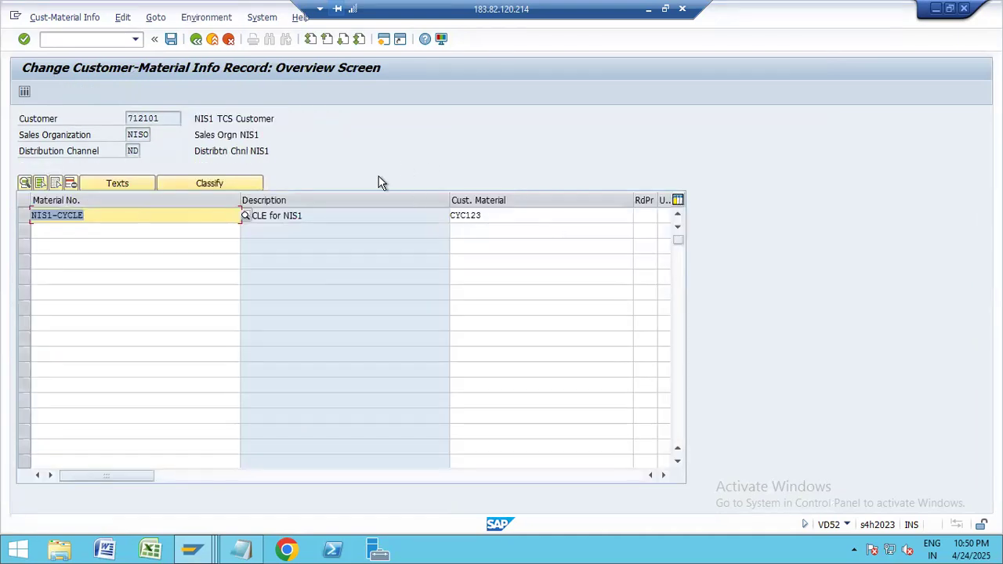
key(F3)
key(F3)
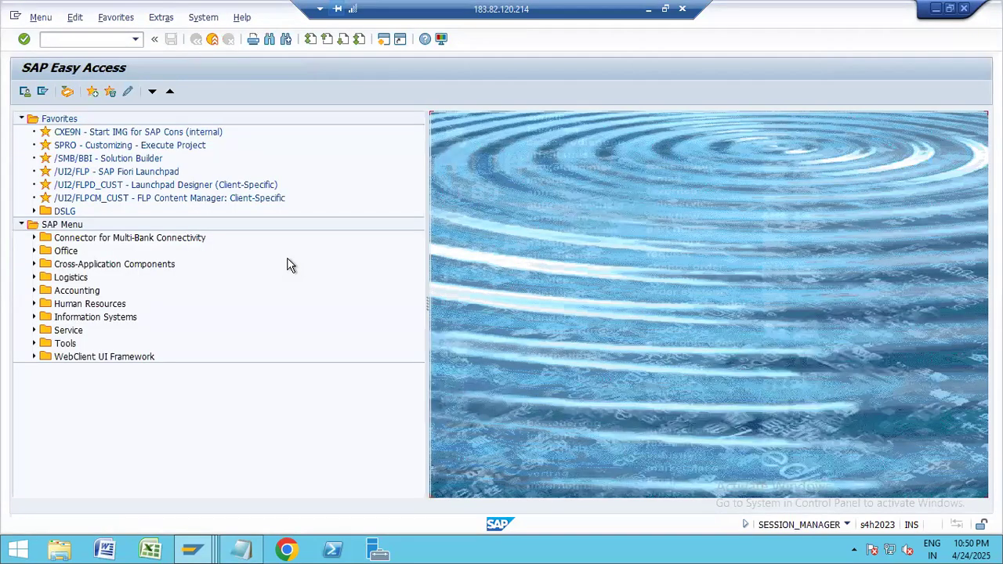
Step: Run transaction VOR1 to view the distribution channel assignments per sales organization
click(97, 43)
text(vor1)
key(Return)
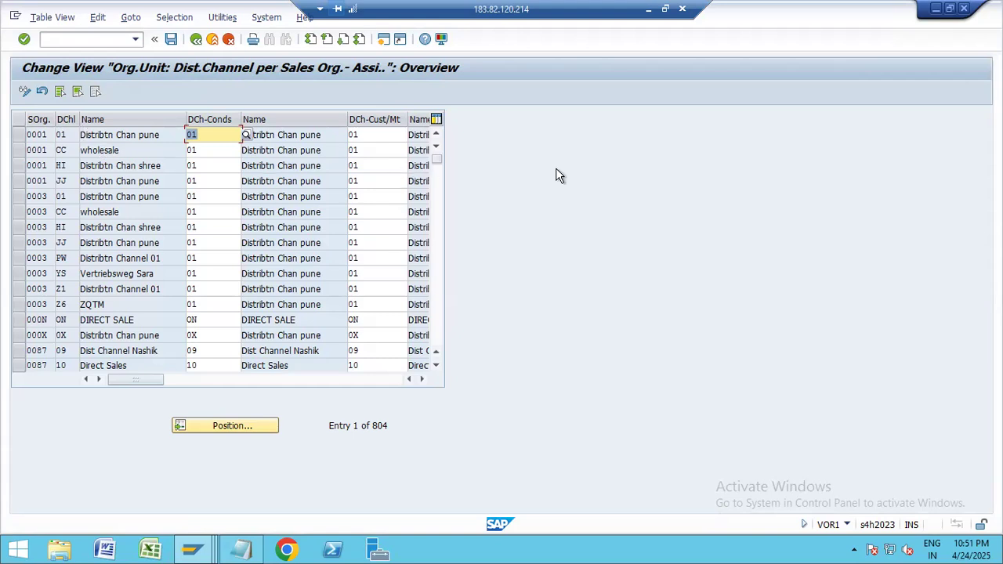
Step: Open an additional SAP session and run transaction VOR2 to view the division assignments per sales organization
click(384, 38)
text(vor1)
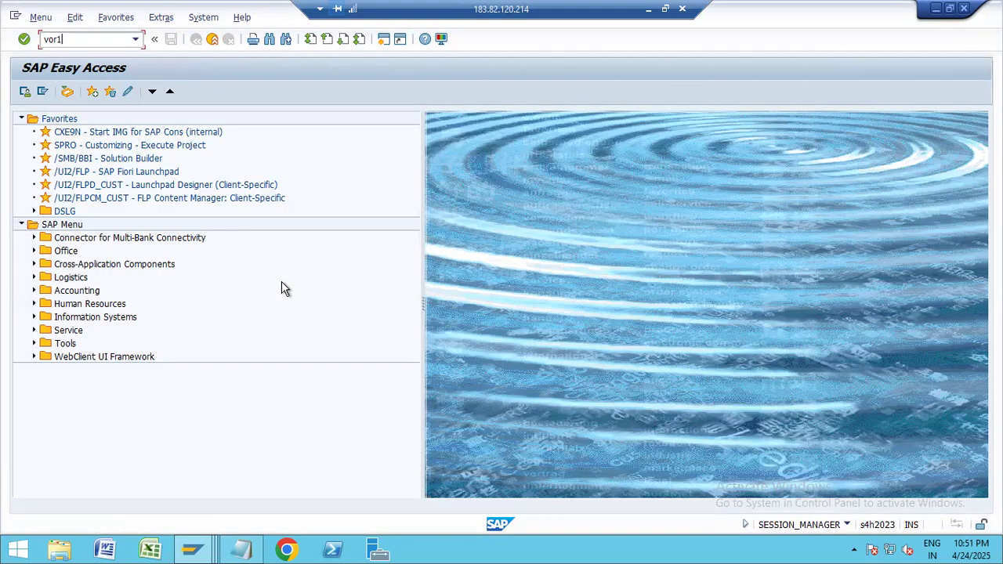
key(Return)
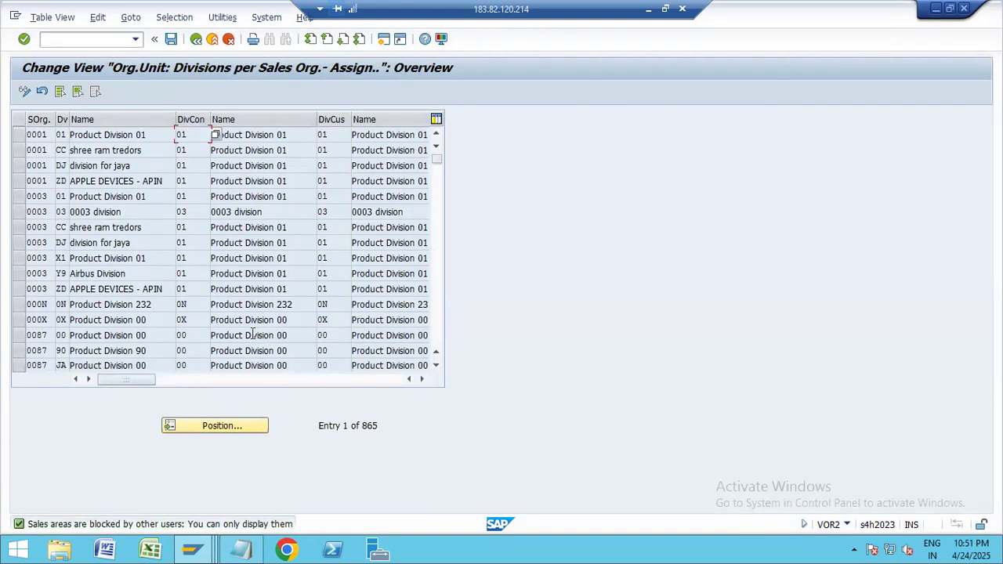
click(67, 135)
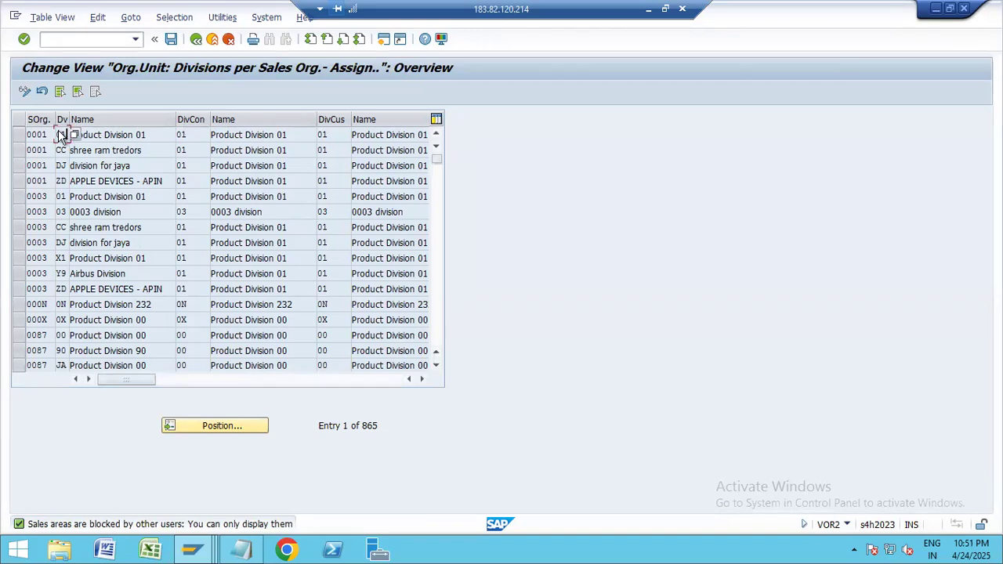
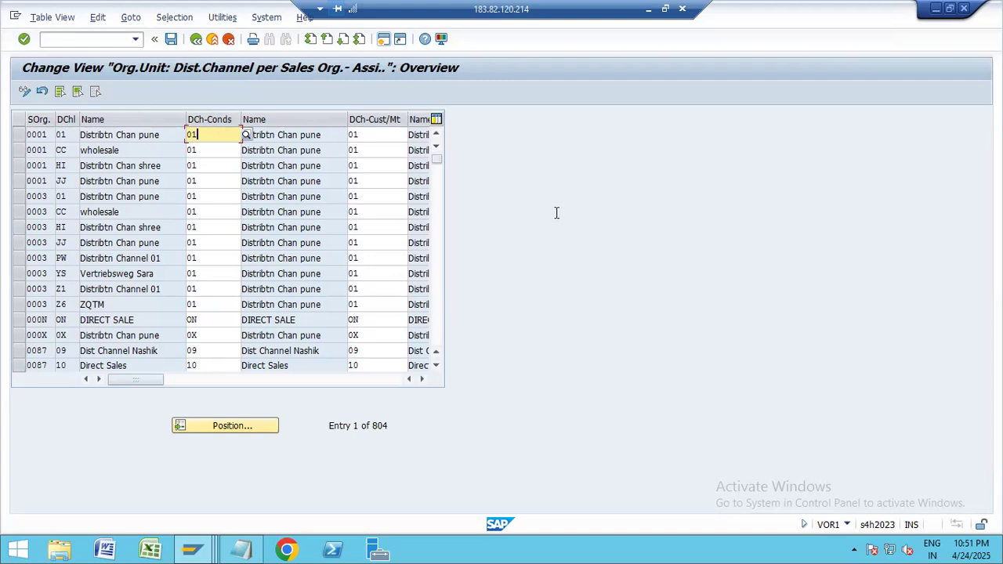
Step: Switch to the Create Sales Documents session and examine the distribution channel entry in the organizational data
click(190, 549)
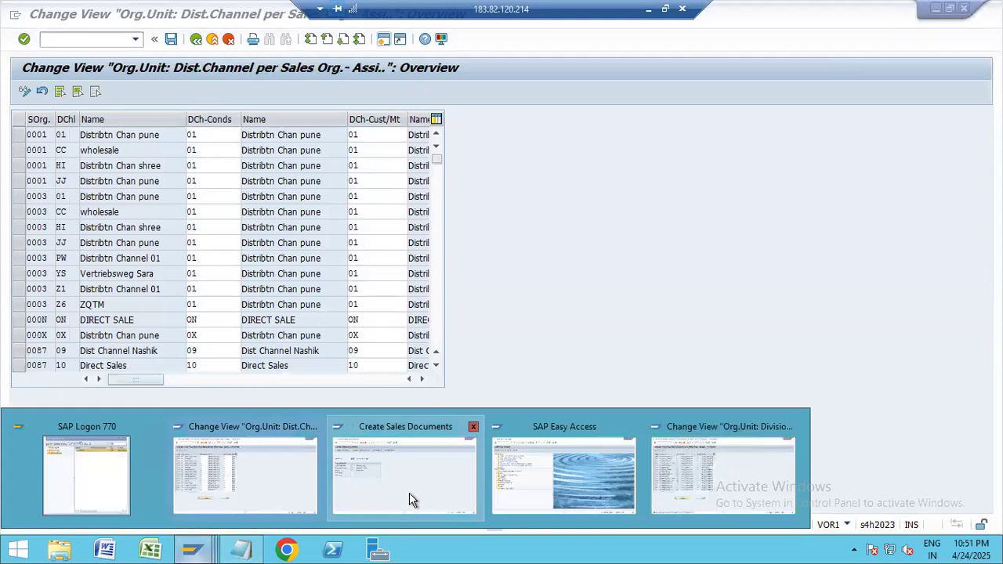
click(407, 493)
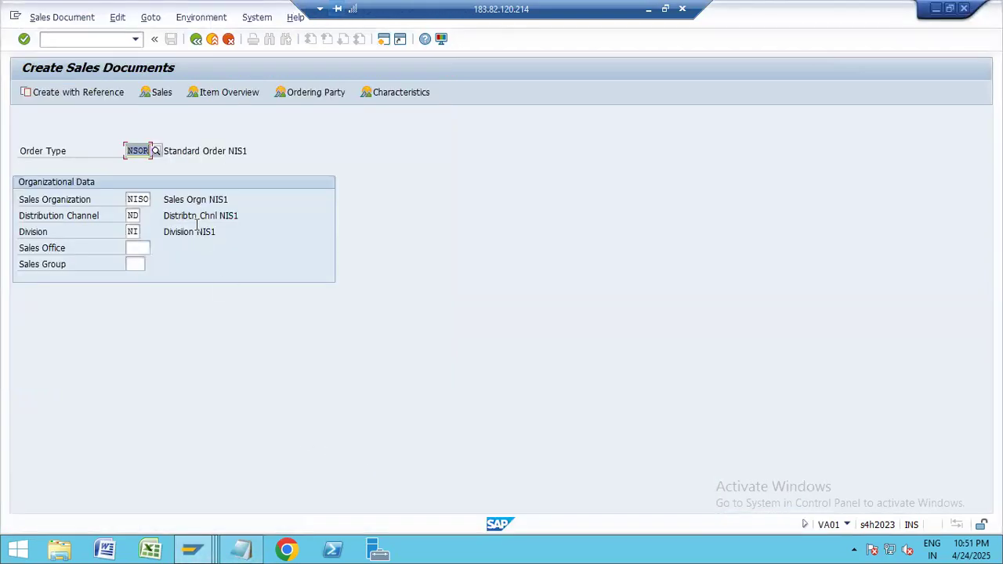
click(137, 215)
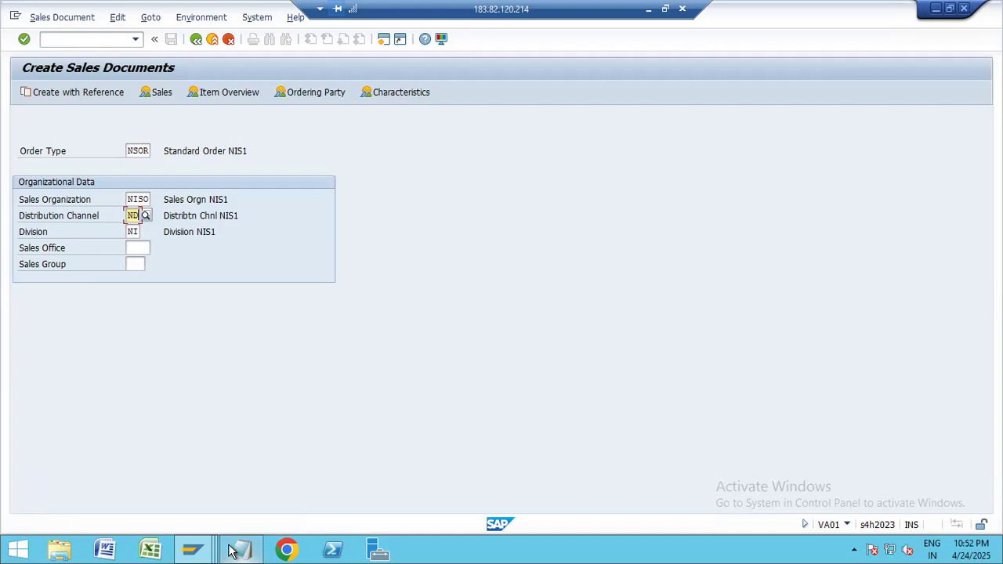
Step: Switch to Notepad, start a blank note and write "SO1 DC1 DV1" on its own line
mouse_move(233, 552)
click(265, 473)
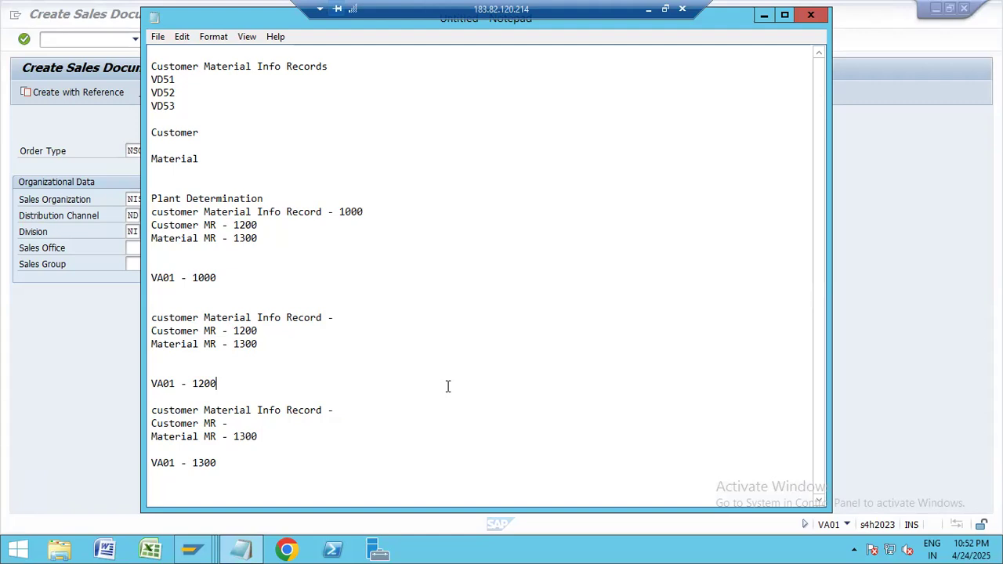
key(ctrl+n)
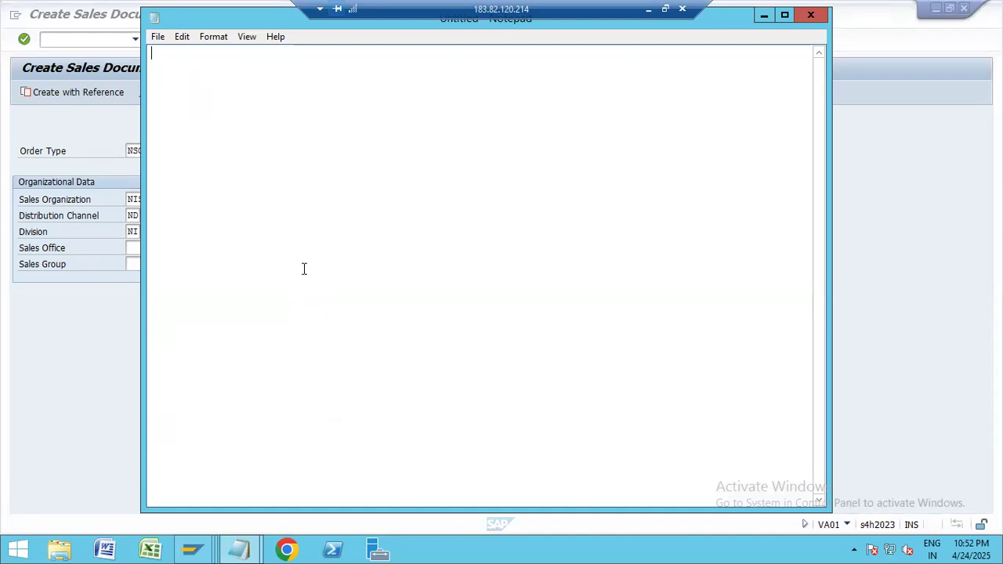
key(Return)
key(Return)
text(So)
key(BackSpace)
text(01)
text( DC1)
text( DV1)
key(Return)
key(Return)
Step: Extend the SO1 DC1 DV1 line with "= OR = CUSTOMER"
click(280, 76)
text(= OR)
key(Return)
key(Return)
key(Return)
click(309, 79)
text(= CUSTOMER)
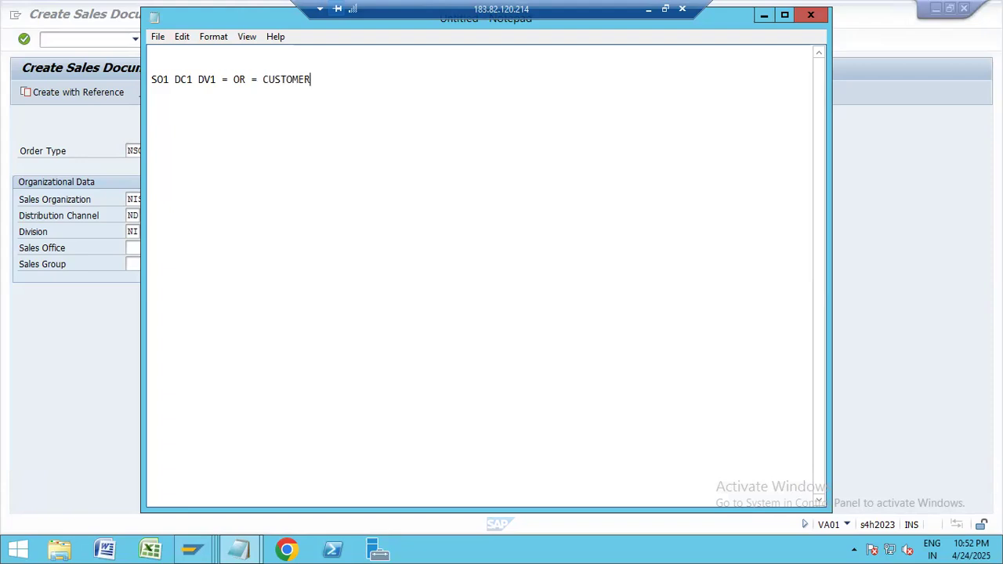
text( J)
key(BackSpace)
Step: Insert "CONDITION," before CUSTOMER and add ", MATERIAL" to the end of the line
click(262, 80)
text(CONDITION)
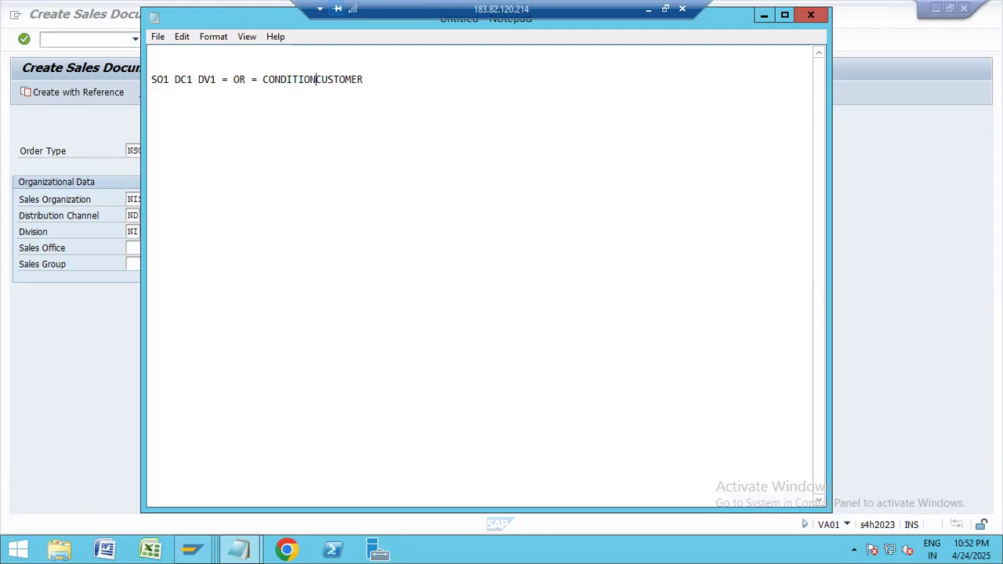
text(,)
click(381, 79)
text(, MATERIAL)
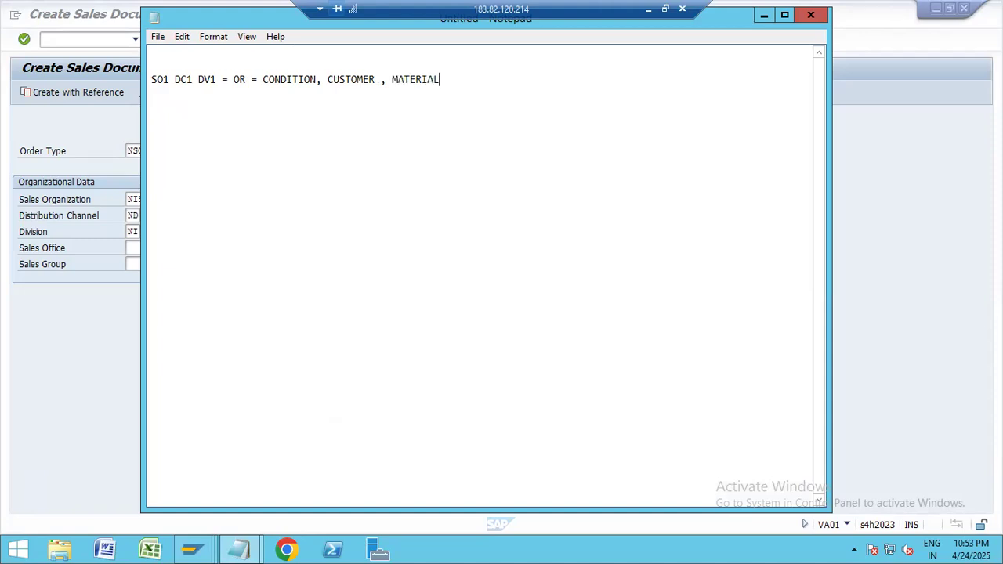
double_click(310, 87)
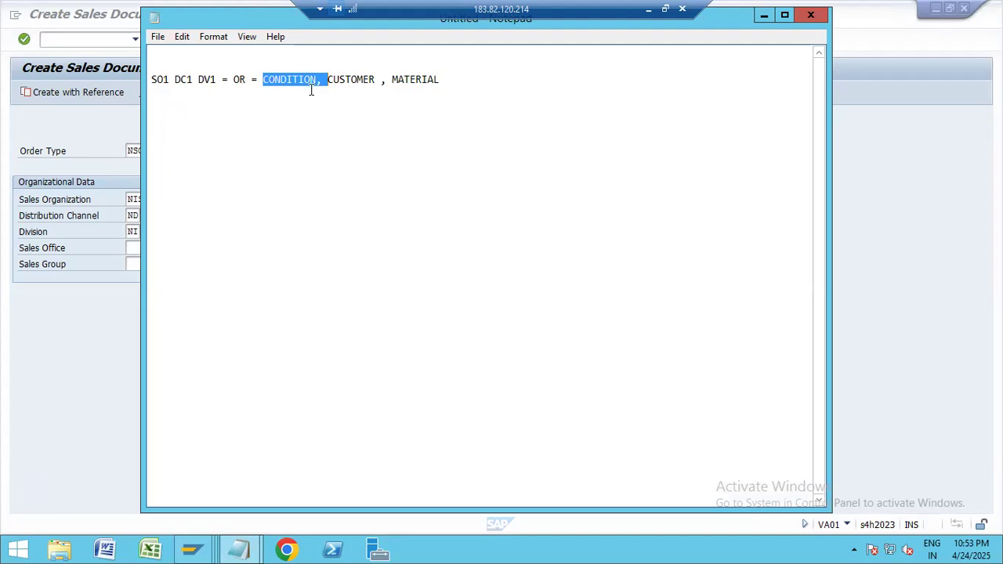
double_click(289, 82)
click(287, 83)
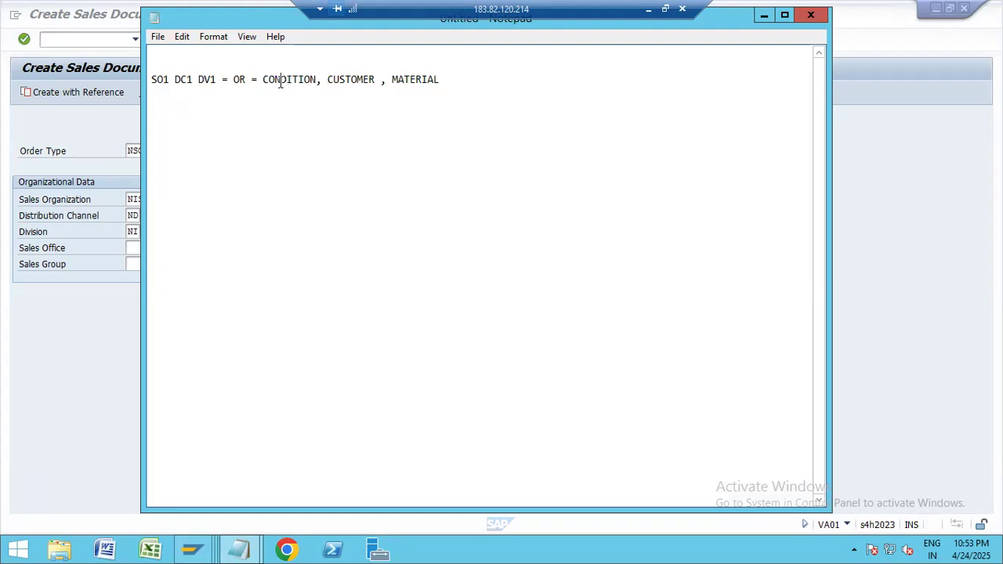
double_click(282, 80)
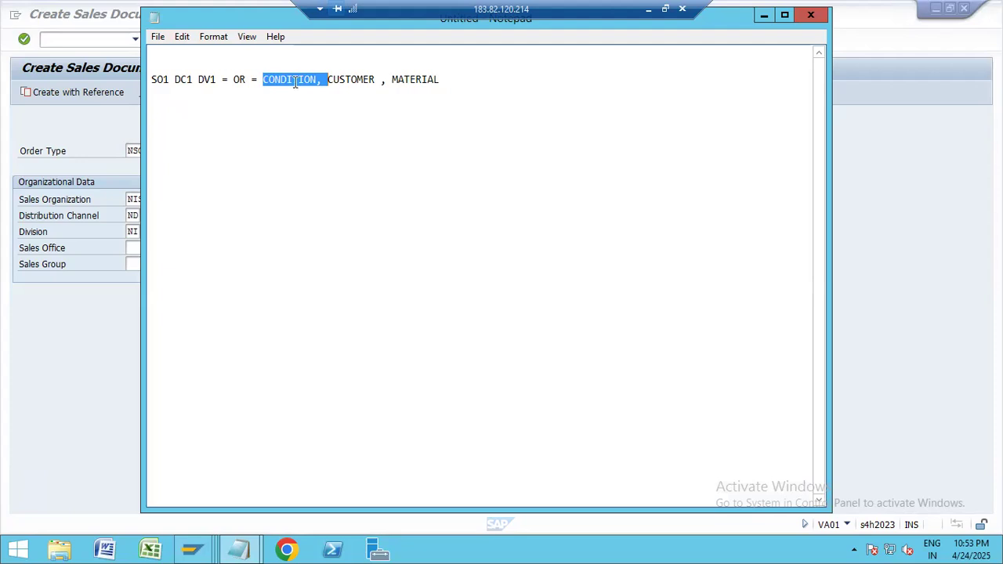
click(293, 80)
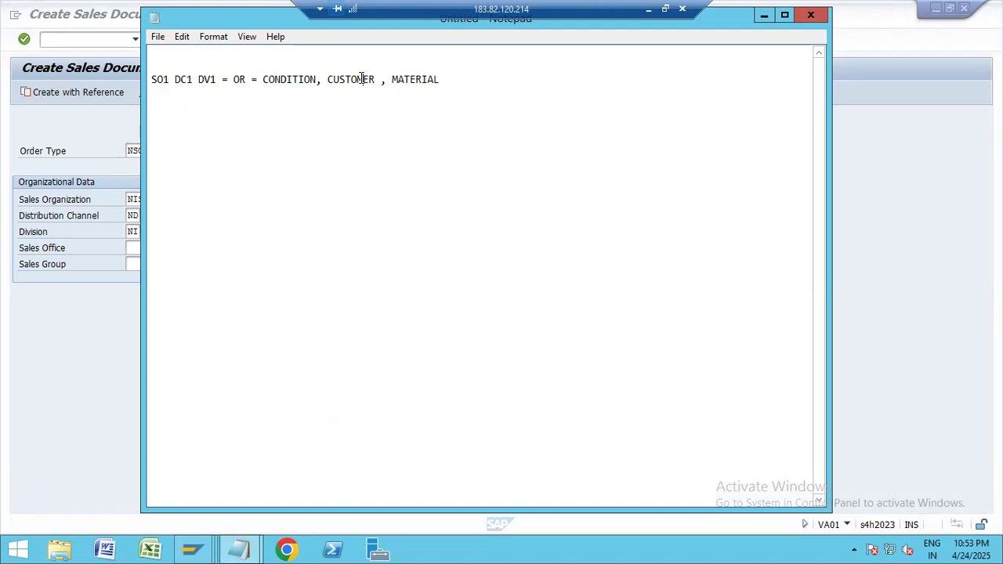
click(420, 80)
Step: Below the sales area line, list DC2, DC3 and DC4 on separate lines, leaving a blank line before and after the list
click(510, 81)
key(Return)
key(Return)
text(DC2)
key(Return)
text(DC3)
key(Return)
text(DC4)
key(Return)
key(Return)
Step: List DV2, DV3 and DV4 on separate lines beneath the DC entries
text(DV1)
key(BackSpace)
text(2)
key(Return)
text(DV3)
key(Return)
text(DV4)
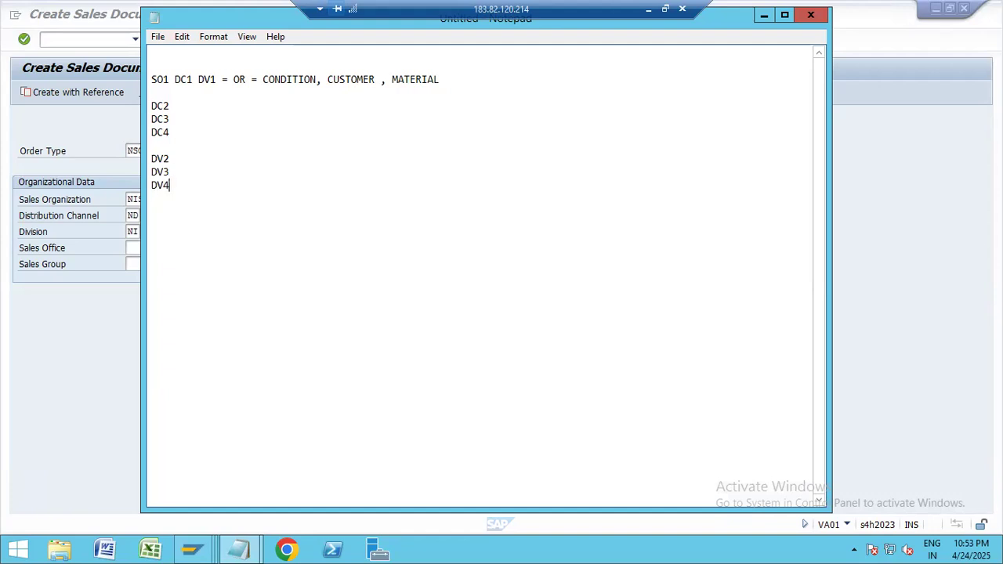
key(Return)
Step: Switch to the SAP Easy Access session and open business partner maintenance with transaction BP
click(287, 79)
click(239, 549)
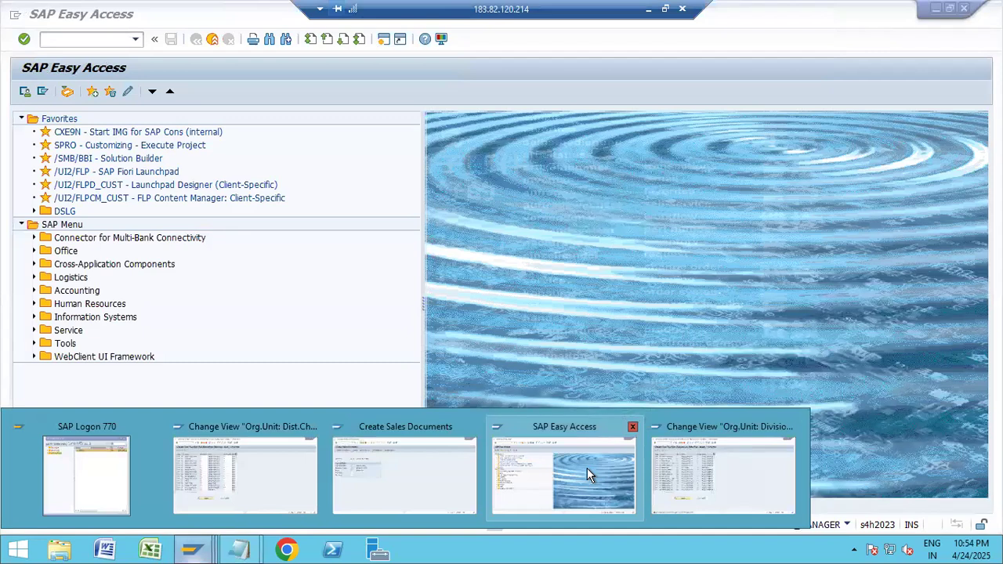
click(587, 468)
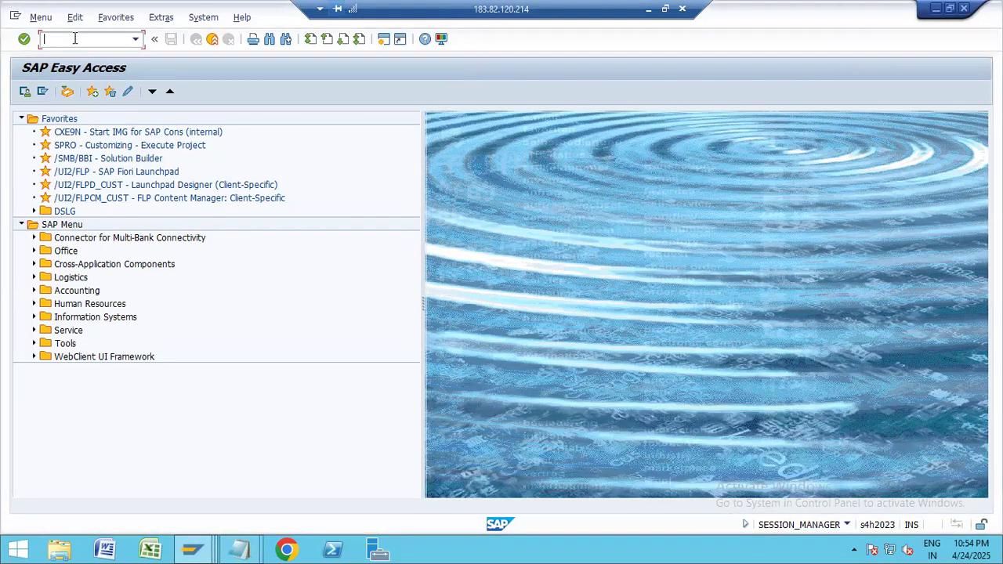
text(bp)
key(Return)
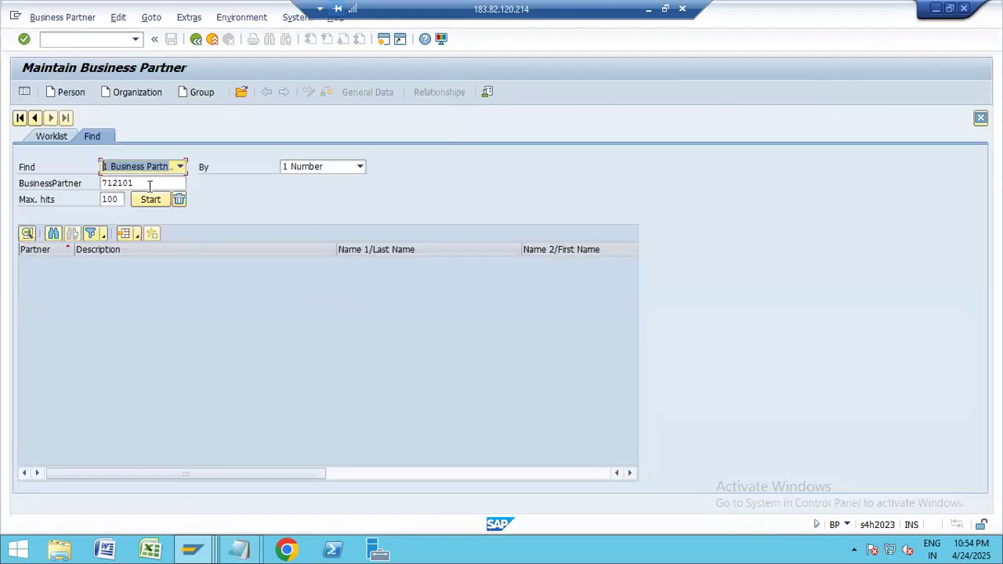
click(133, 94)
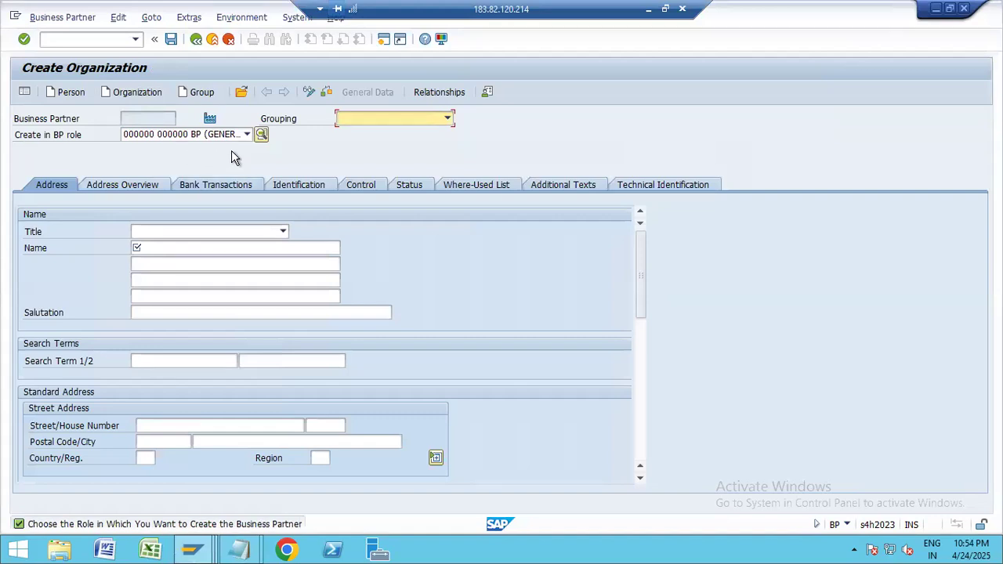
key(F12)
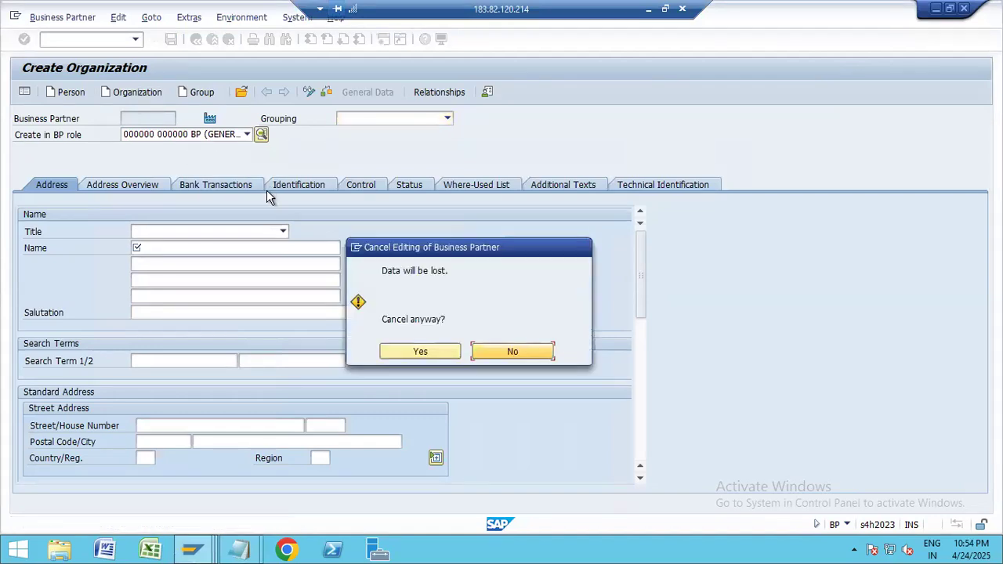
click(409, 352)
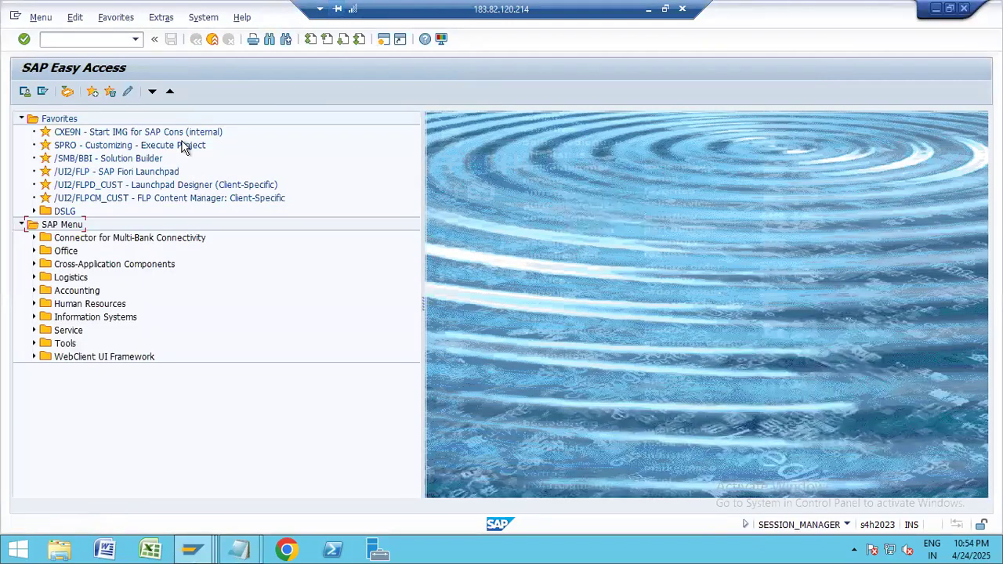
Step: Start business partner maintenance (BP) and open the record of the NIS1 TCS Customer in PUNE
click(59, 46)
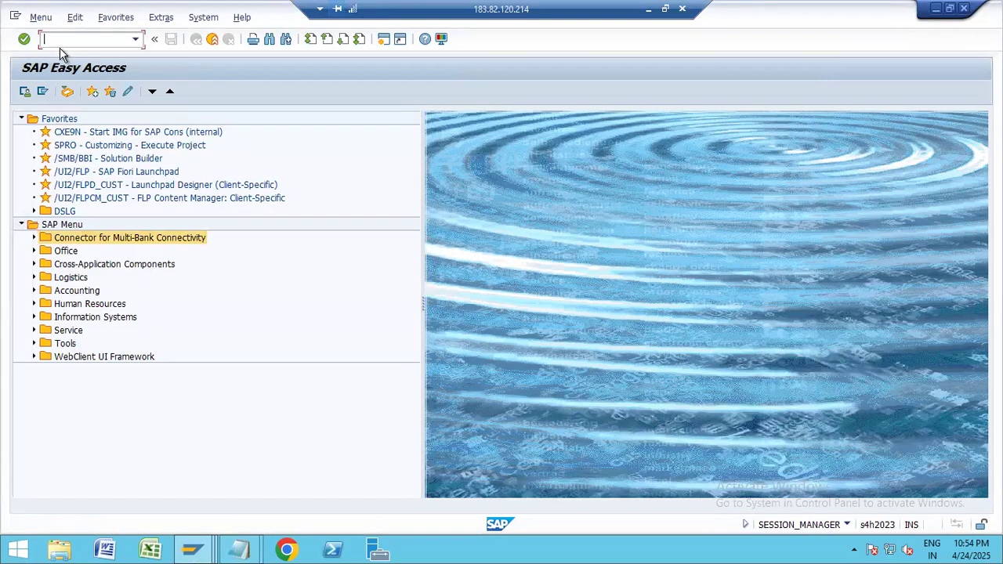
key(Return)
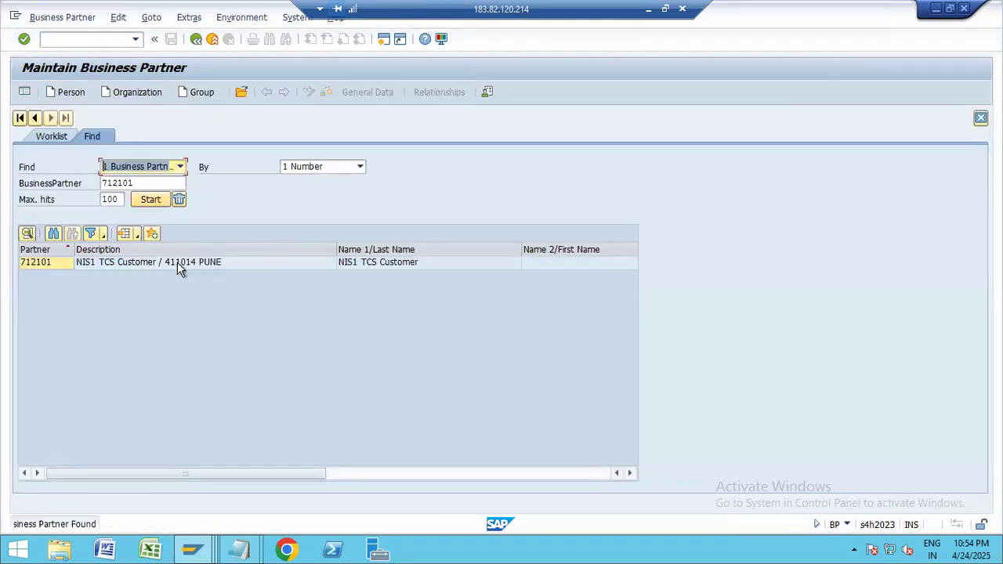
click(177, 262)
double_click(177, 262)
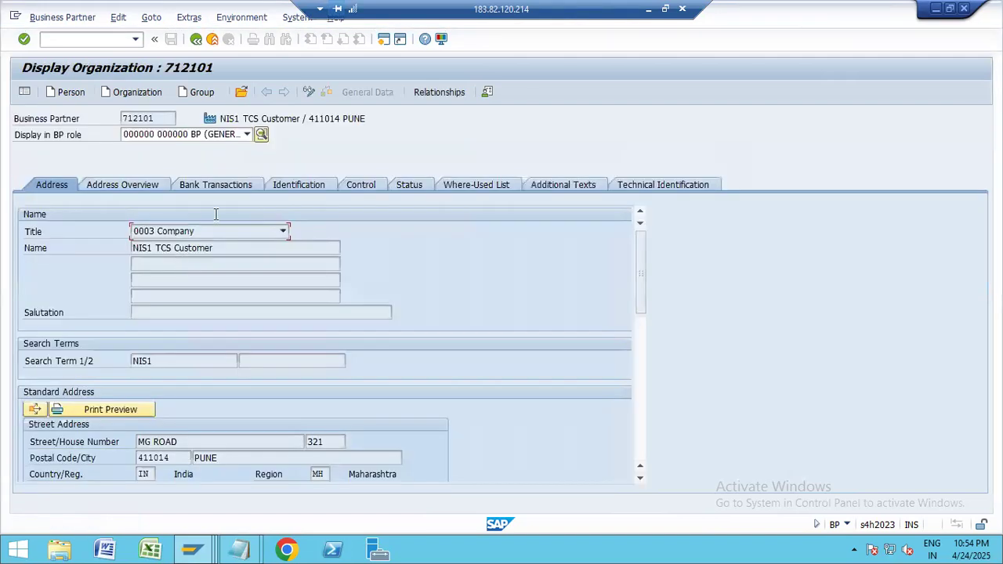
Step: Display the business partner in role FLCU01 CUSTOMER SALES and open its Sales and Distribution data
click(229, 135)
click(230, 135)
click(230, 135)
key(f)
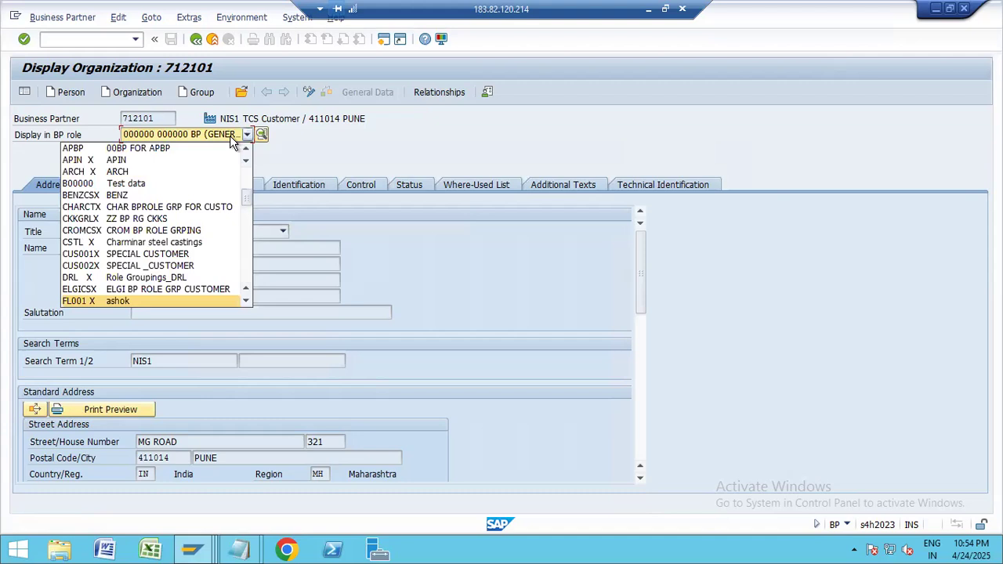
key(u)
key(f)
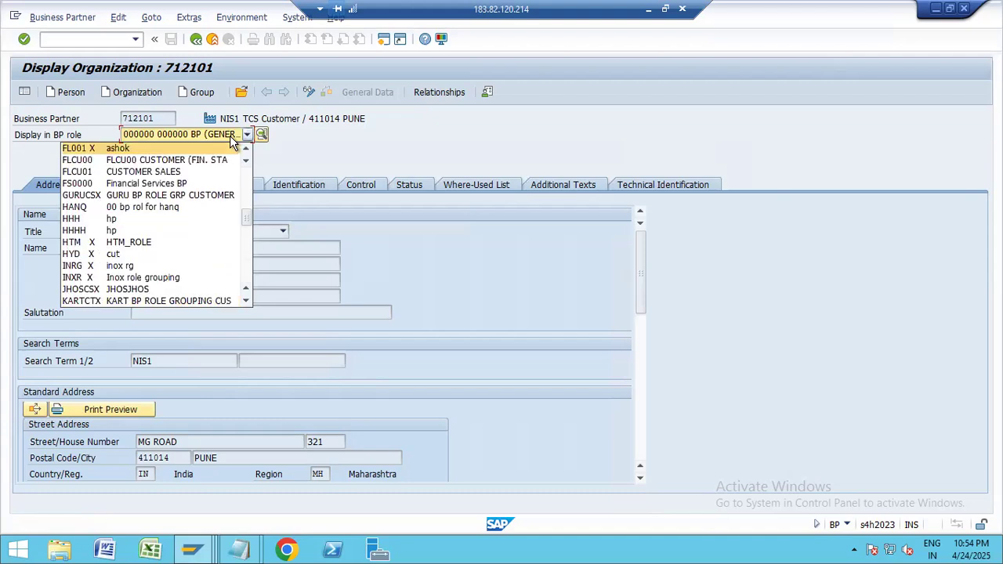
key(Down)
key(Down)
key(Return)
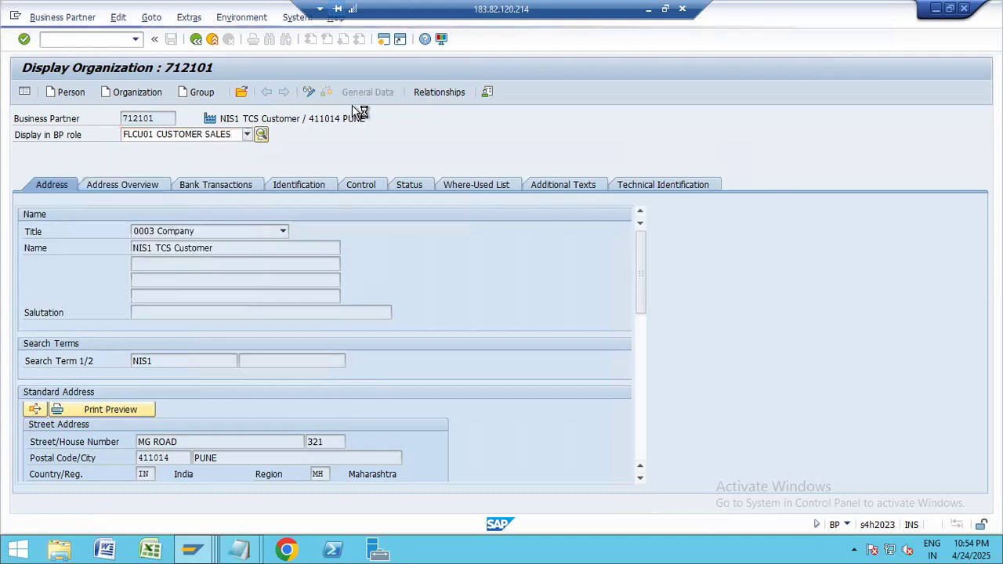
click(417, 93)
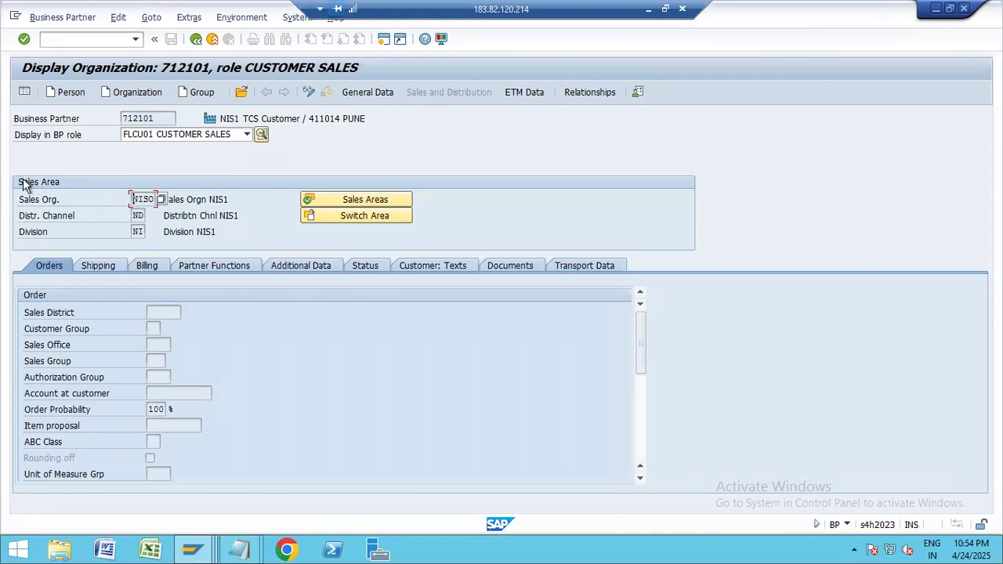
Step: Compare the customer's distribution channel and division in the sales area with the combination noted in Notepad
click(53, 214)
click(51, 235)
click(142, 216)
key(alt+Tab)
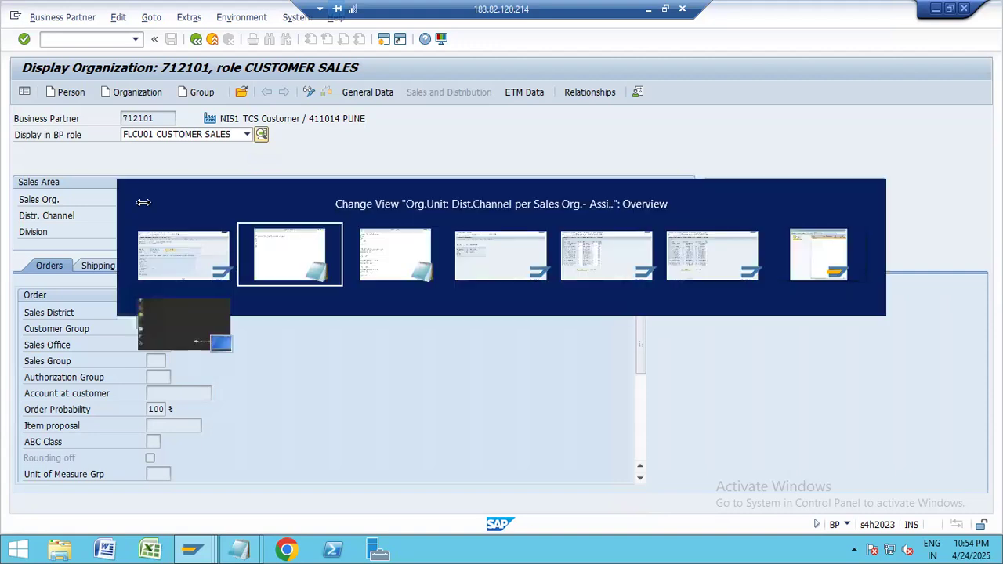
click(162, 81)
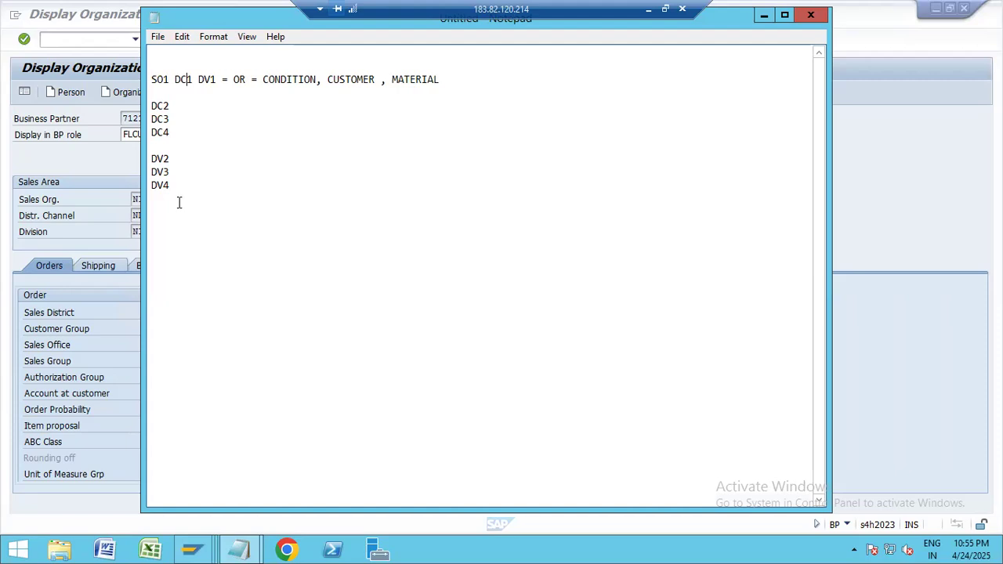
key(alt+Tab)
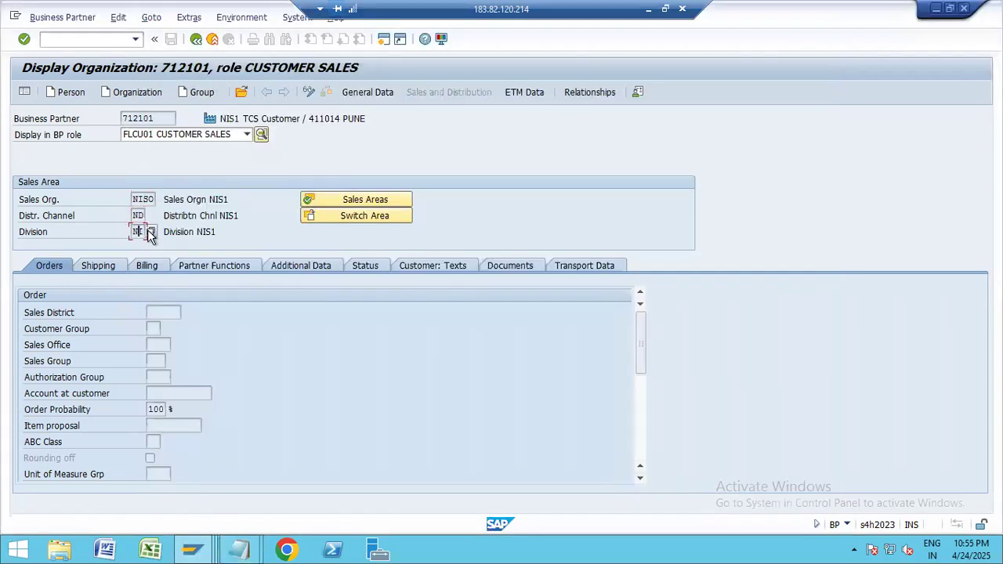
Step: In the Notepad notes, add the line "SO1 DC2 DV1 = CONDITION, CUSTOMER, MATERIAL" below the DV entries
key(alt+Tab)
click(203, 135)
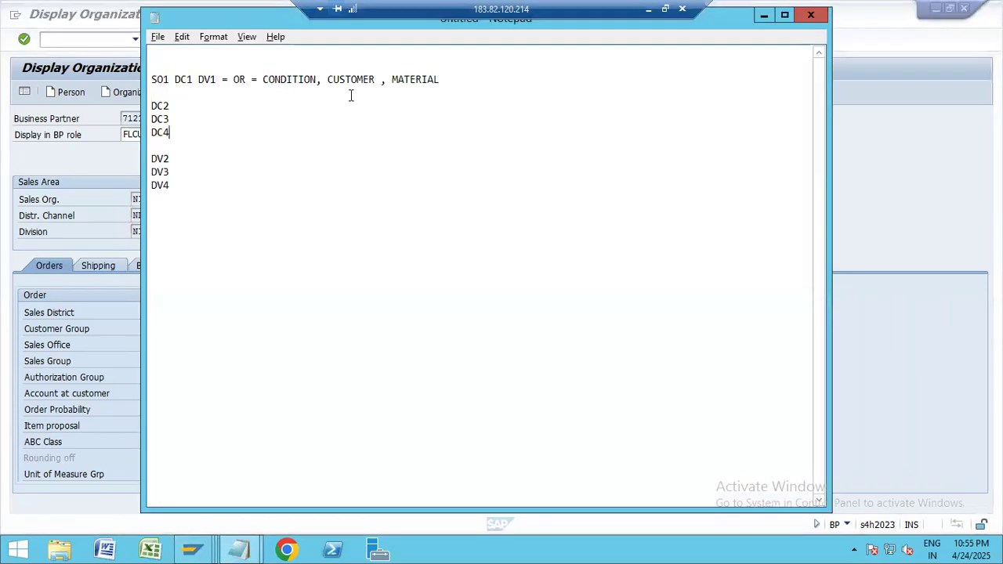
drag(247, 80, 224, 80)
double_click(149, 105)
click(174, 107)
click(193, 184)
key(BackSpace)
key(BackSpace)
text(SO1 DC2 DV1 =)
text(CON)
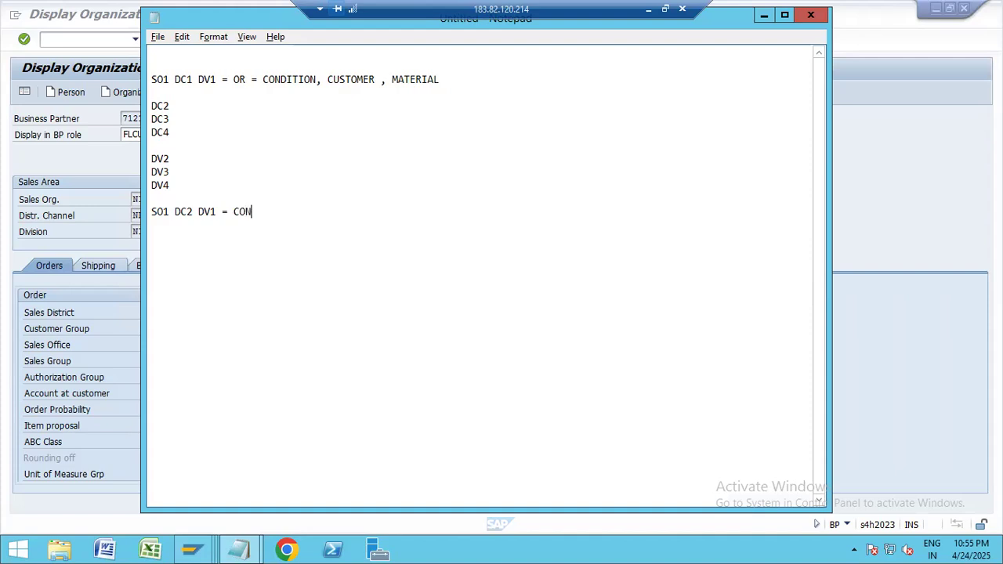
text(DITION, CUSTOMER , MATERIAL)
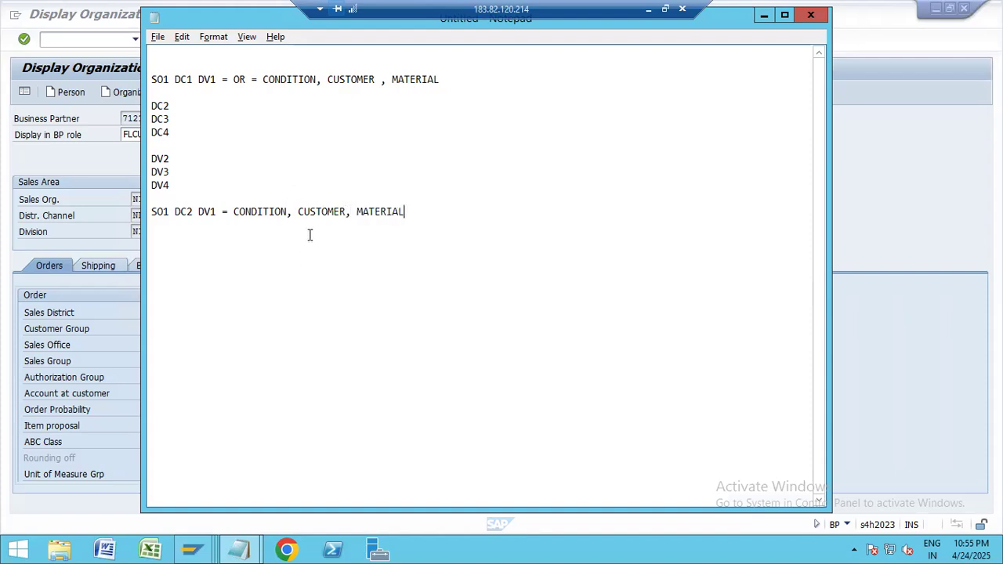
drag(217, 212, 150, 212)
click(429, 215)
Step: Switch from Notepad to the SAP divisions view (VOR2) and bring up the distribution channel view (VOR1)
click(238, 548)
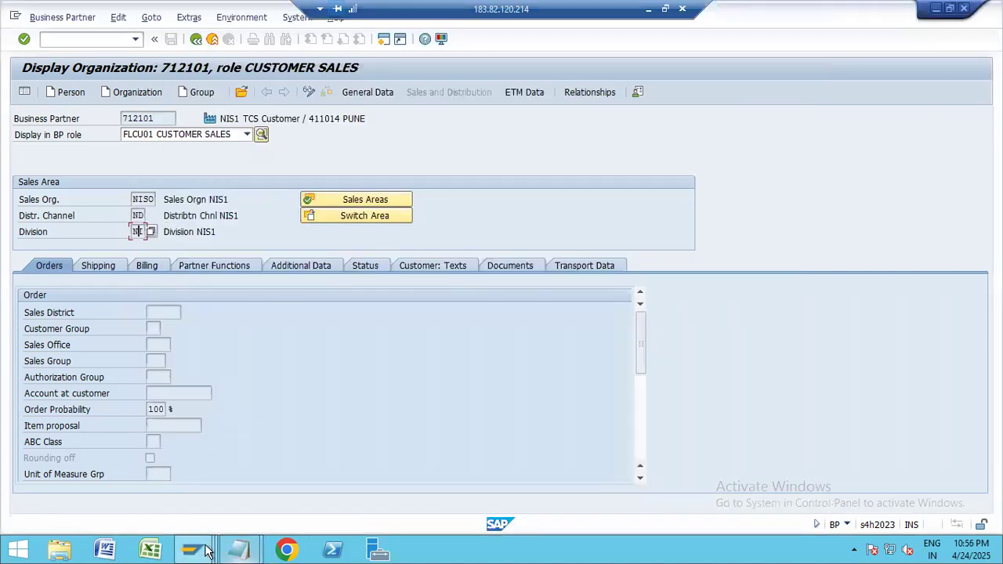
mouse_move(192, 548)
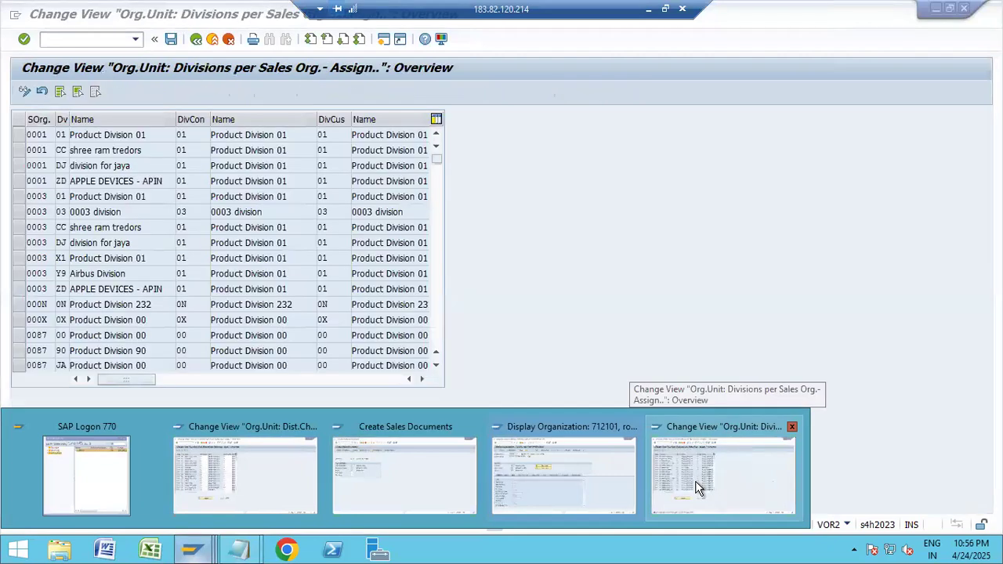
click(696, 487)
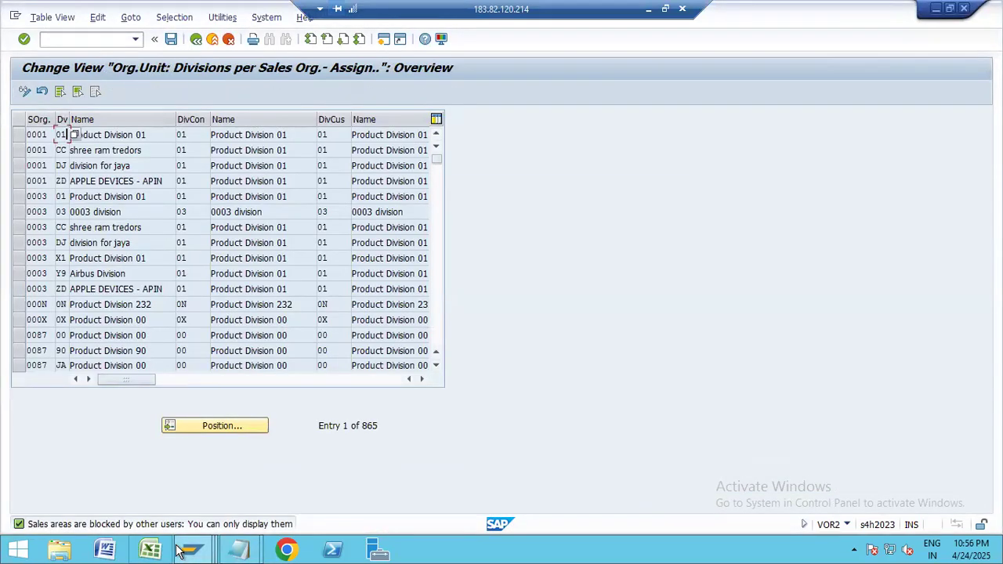
mouse_move(192, 549)
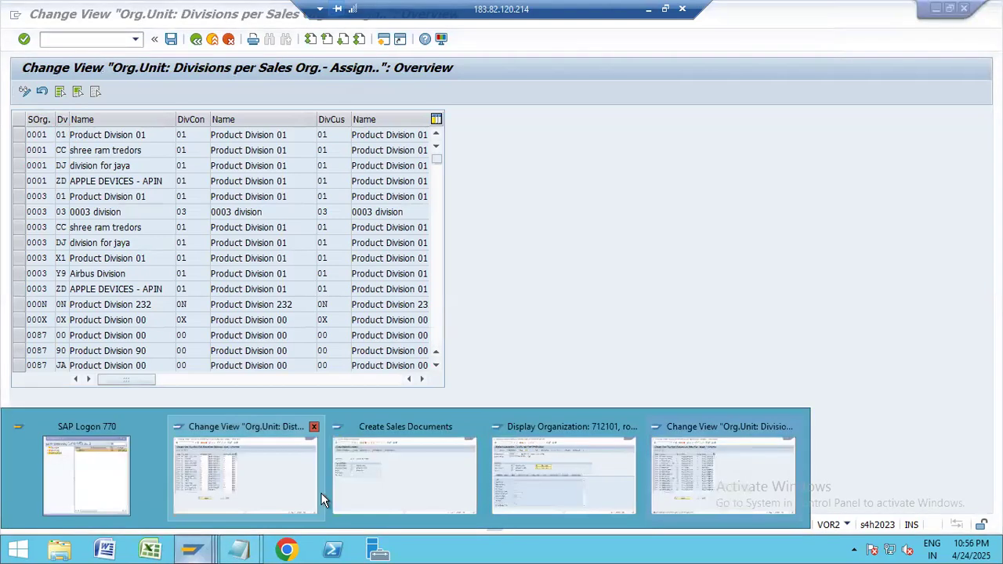
click(244, 454)
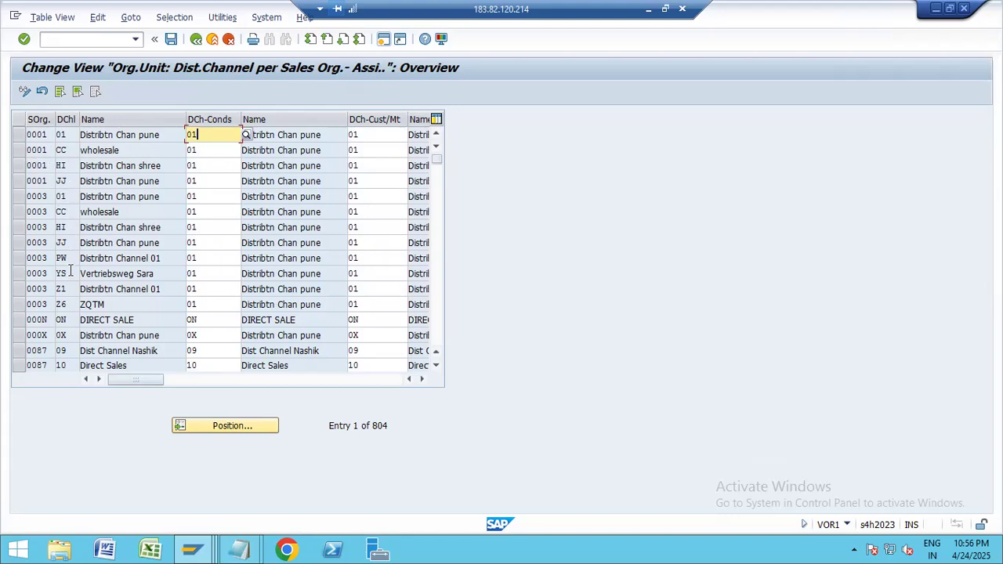
Step: In the distribution channel view, select the sales organization 1214 rows for channels 10, 16, 90, AK and Z6
click(96, 323)
scroll(94, 318, down, 5)
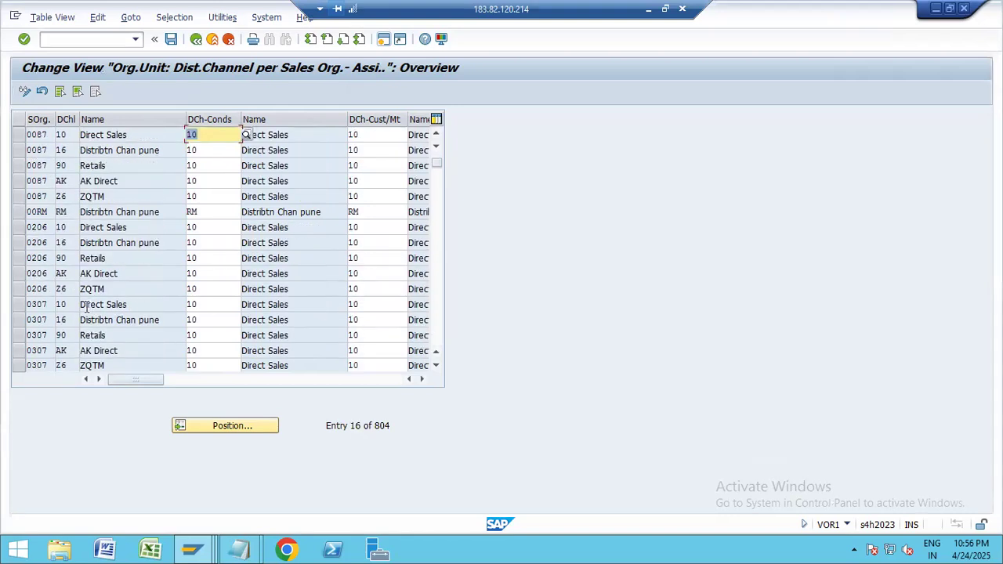
scroll(89, 310, down, 5)
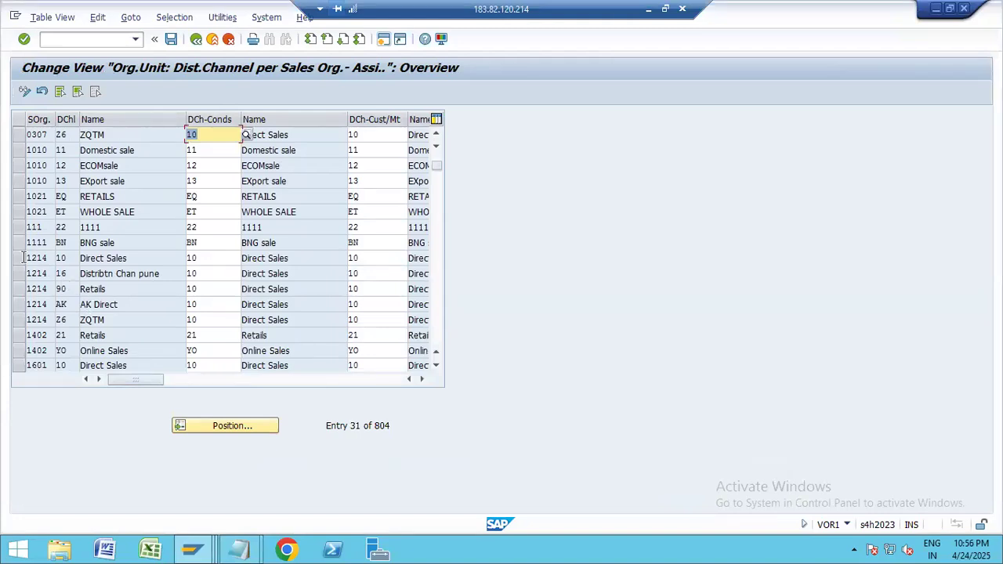
drag(22, 263, 32, 293)
click(118, 274)
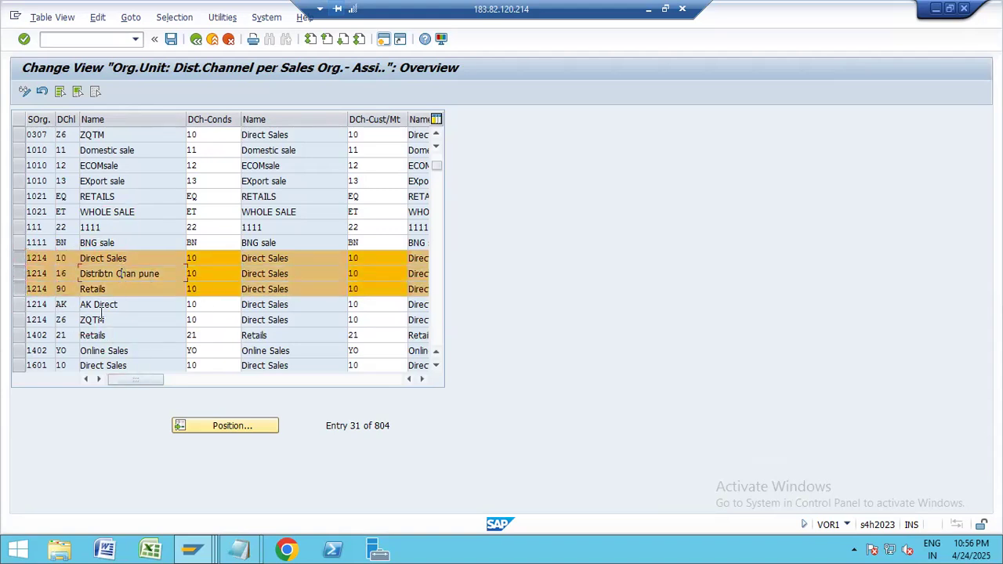
click(23, 305)
click(22, 320)
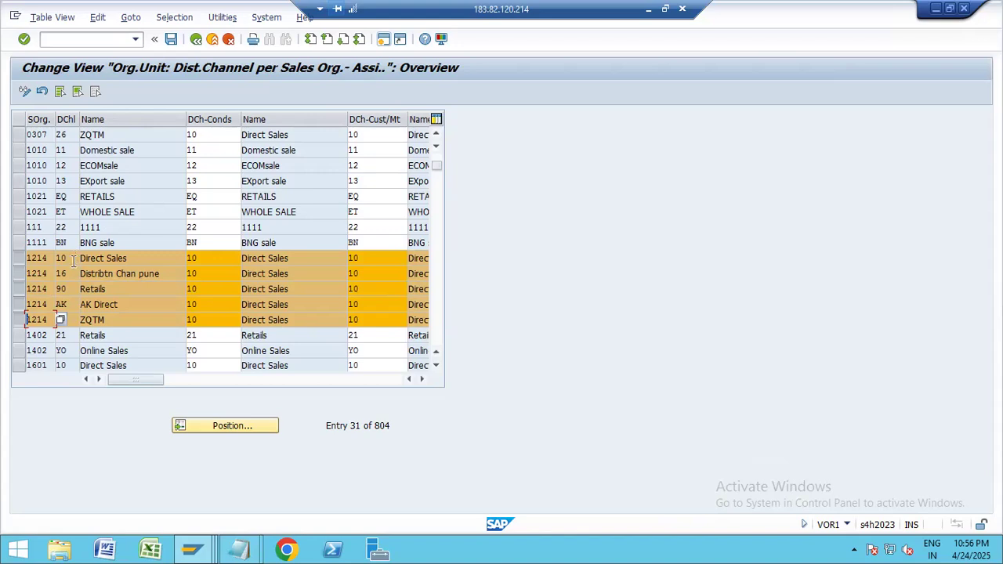
click(71, 319)
Step: Look at the divisions per sales organization view and return to the distribution channel view
mouse_move(192, 551)
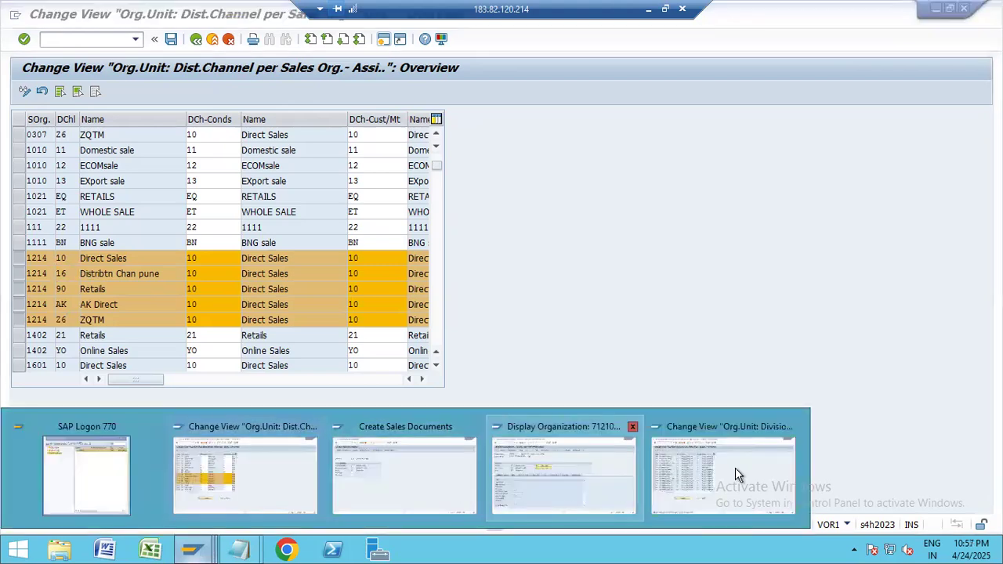
click(735, 475)
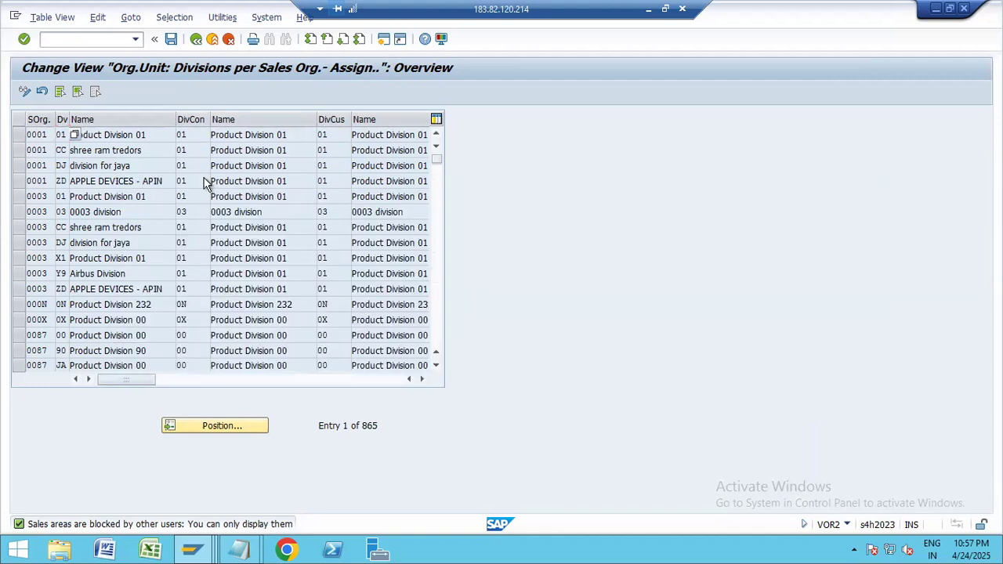
key(alt+Tab)
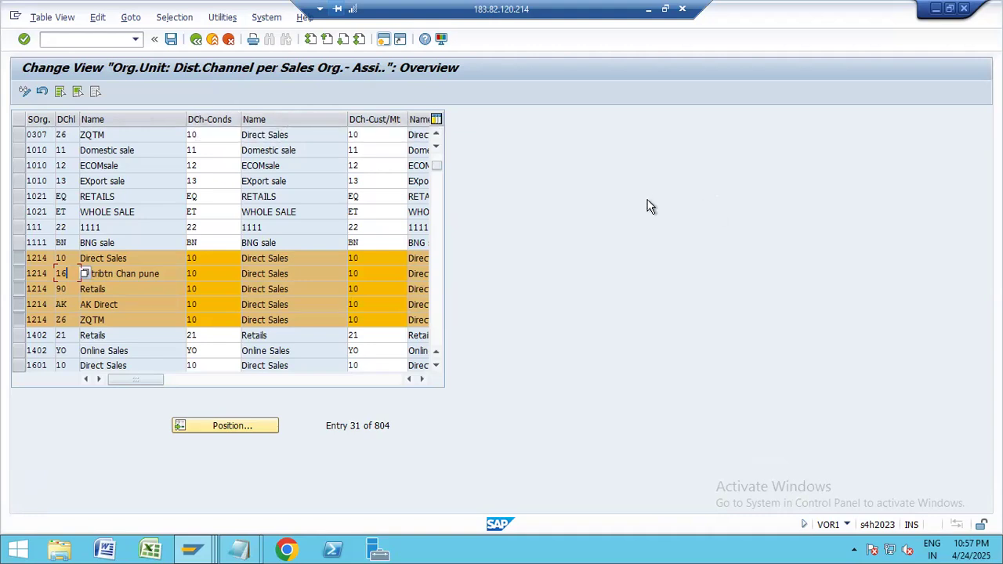
Step: Create a new SAP session and open the change material transaction MM02
click(387, 37)
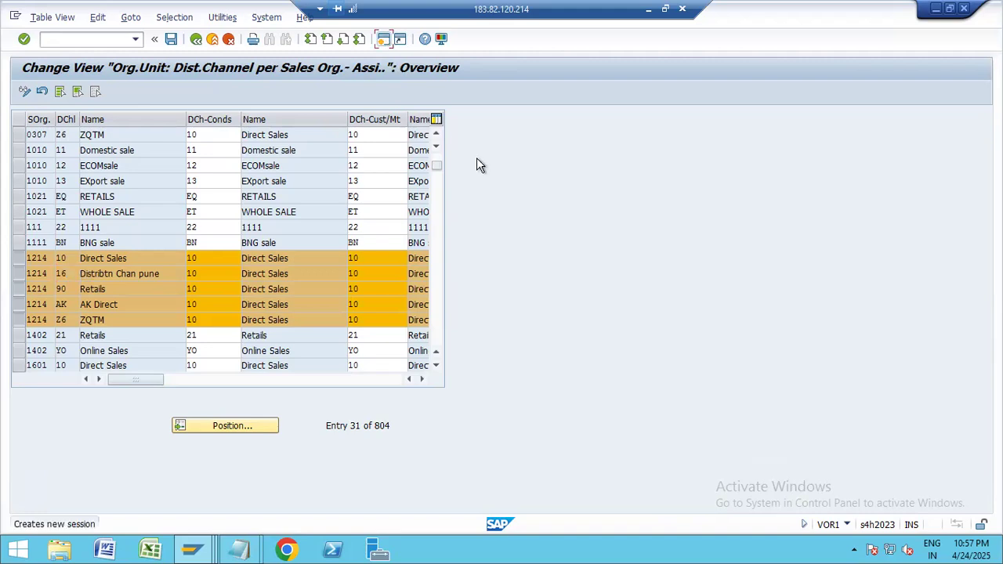
text(M)
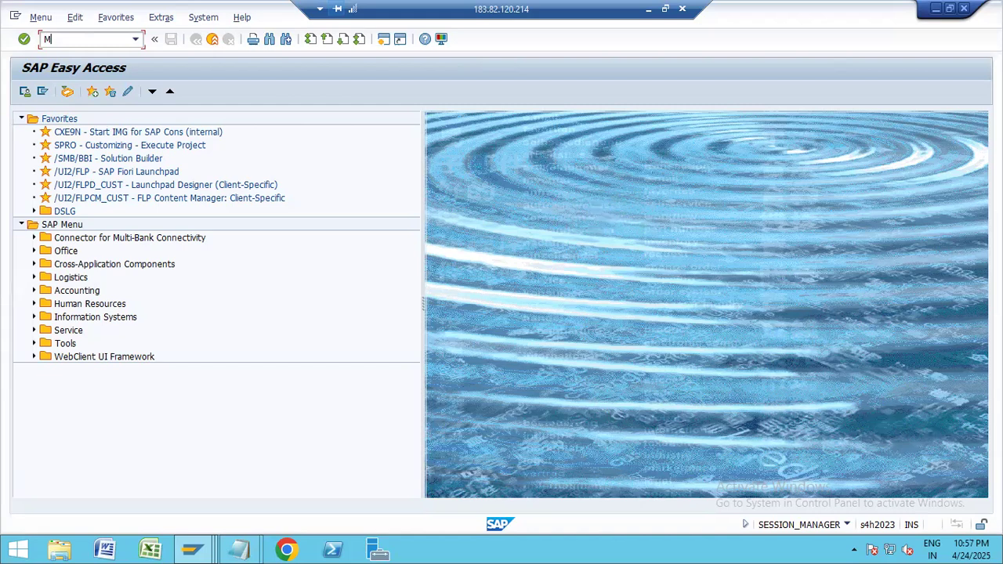
text(ATER02)
key(Return)
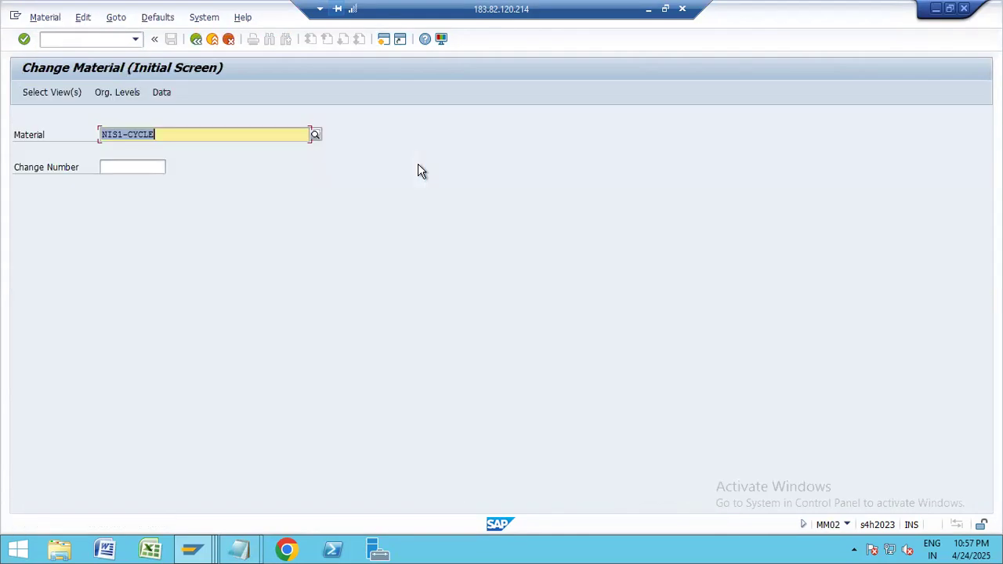
Step: Check the organizational levels for material NIS1-CYCLE, leave the transaction and return to the distribution channel view
click(116, 93)
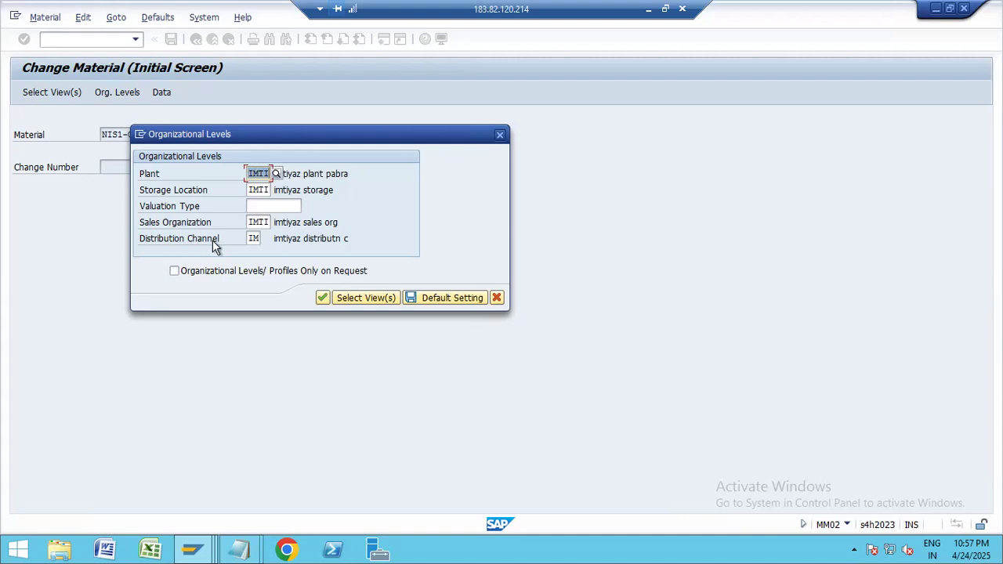
key(Escape)
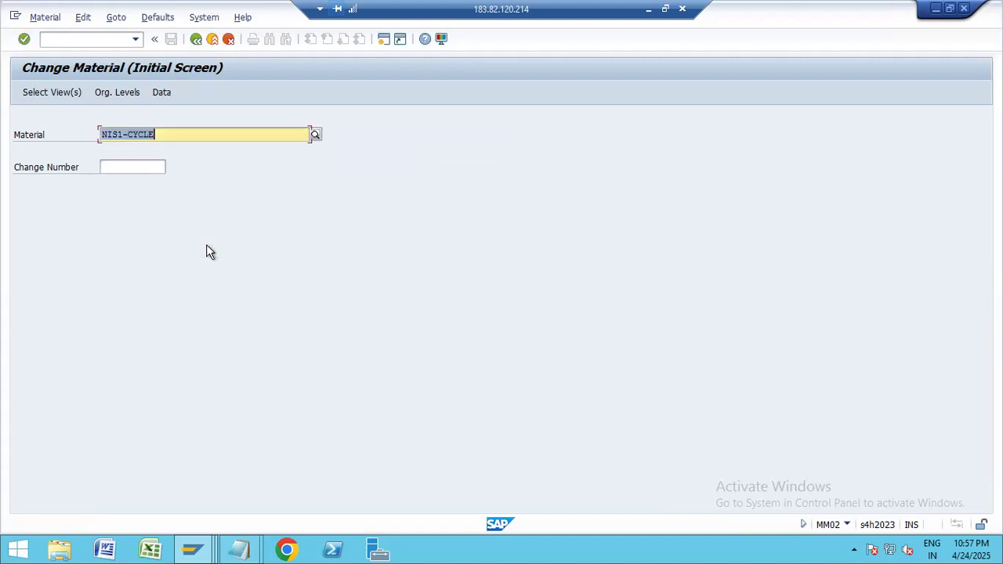
key(Escape)
key(alt+Tab)
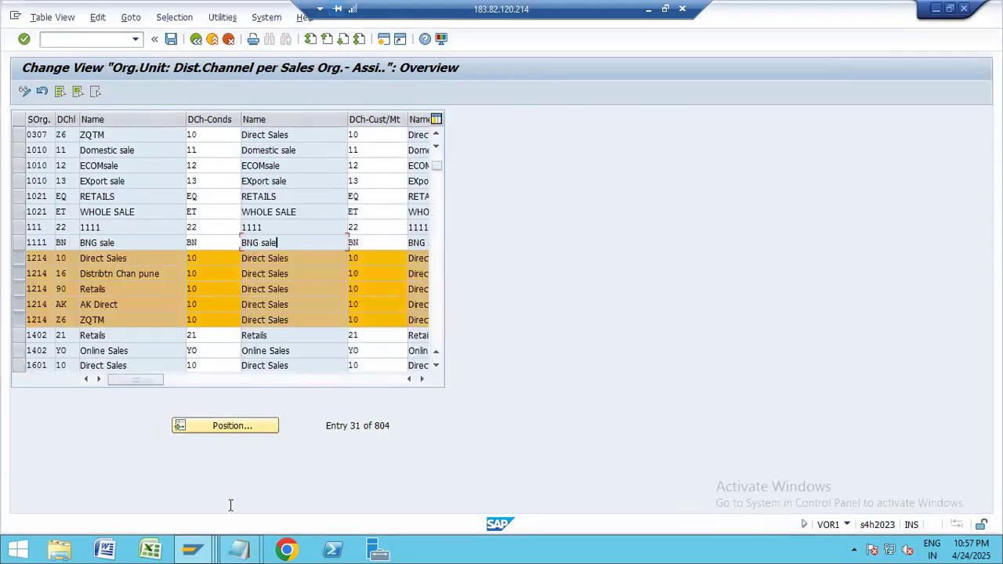
Step: Review the divisions view (VOR2) once more and switch to the sales area notes in Notepad
click(192, 548)
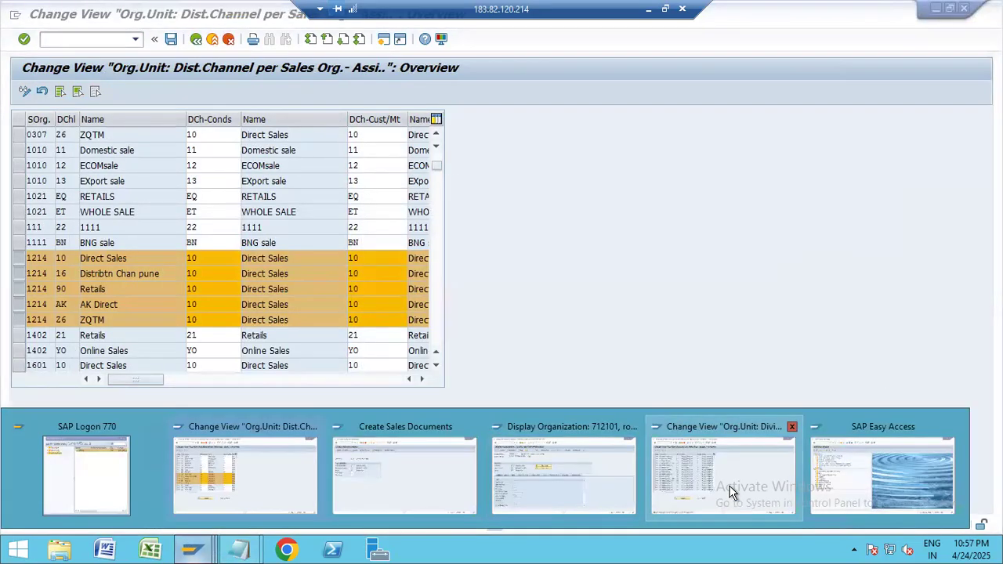
click(727, 497)
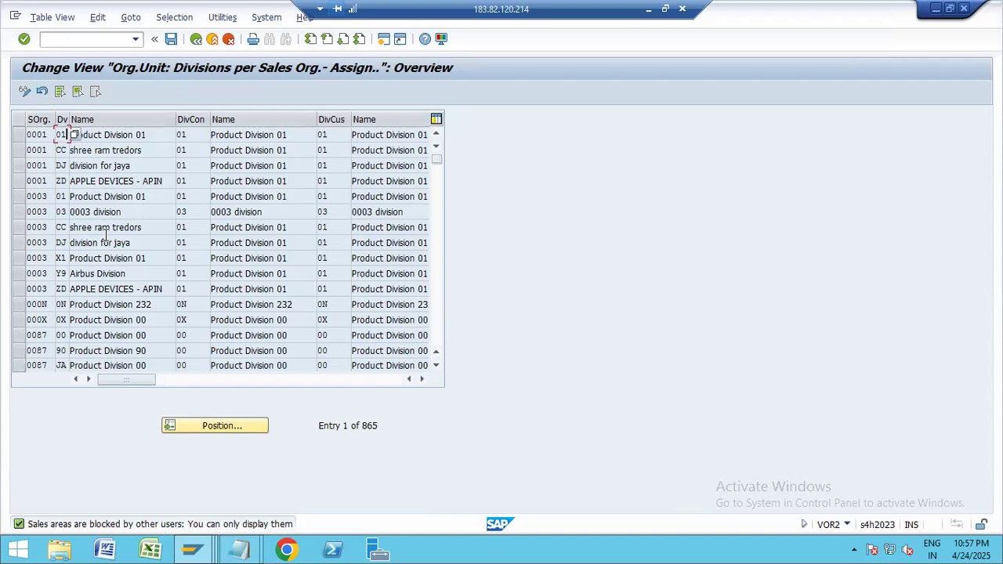
click(210, 550)
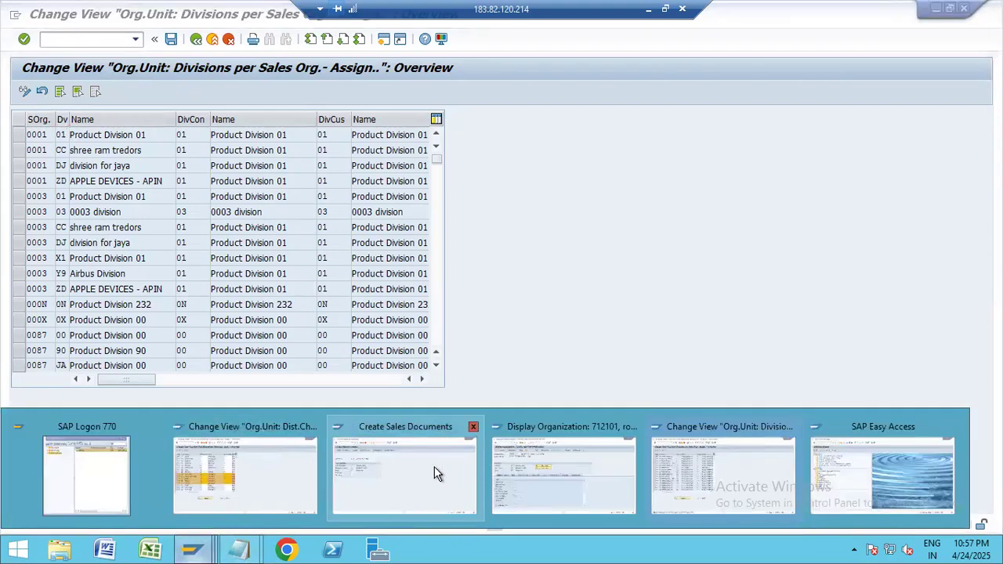
mouse_move(291, 469)
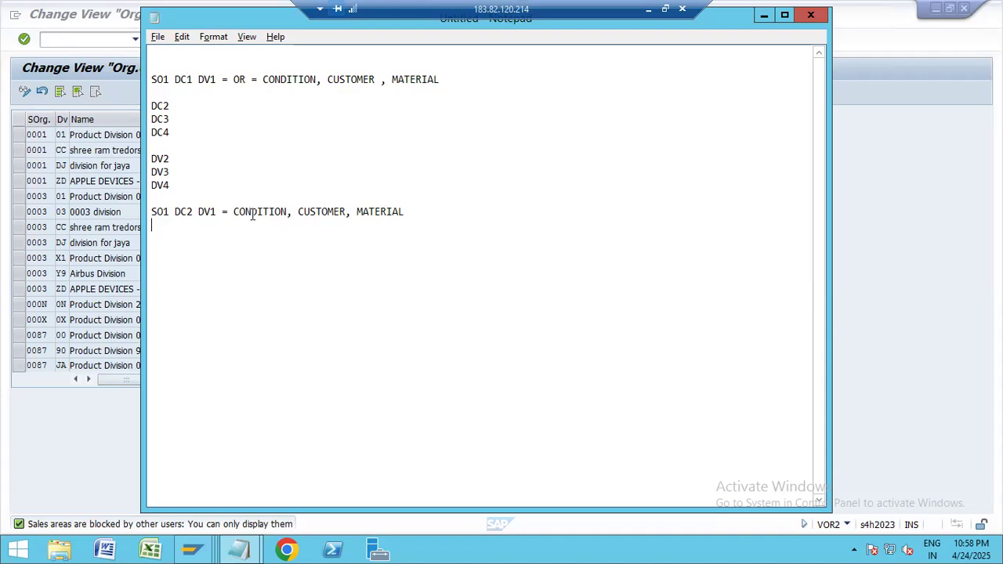
Step: Look at the Notepad notes on customer material info records and plant determination, and return to the sales area notes
click(464, 204)
click(234, 263)
click(202, 550)
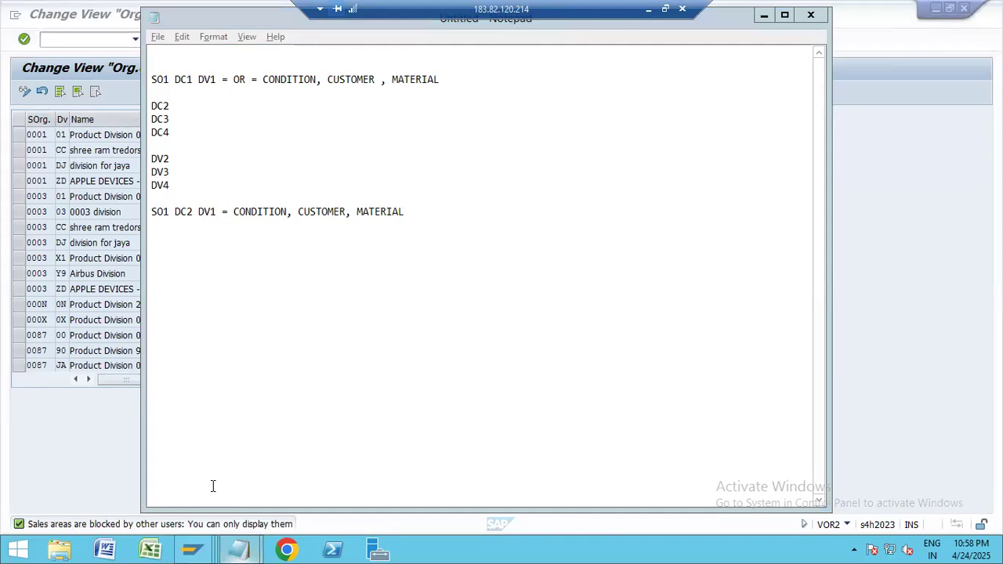
click(241, 551)
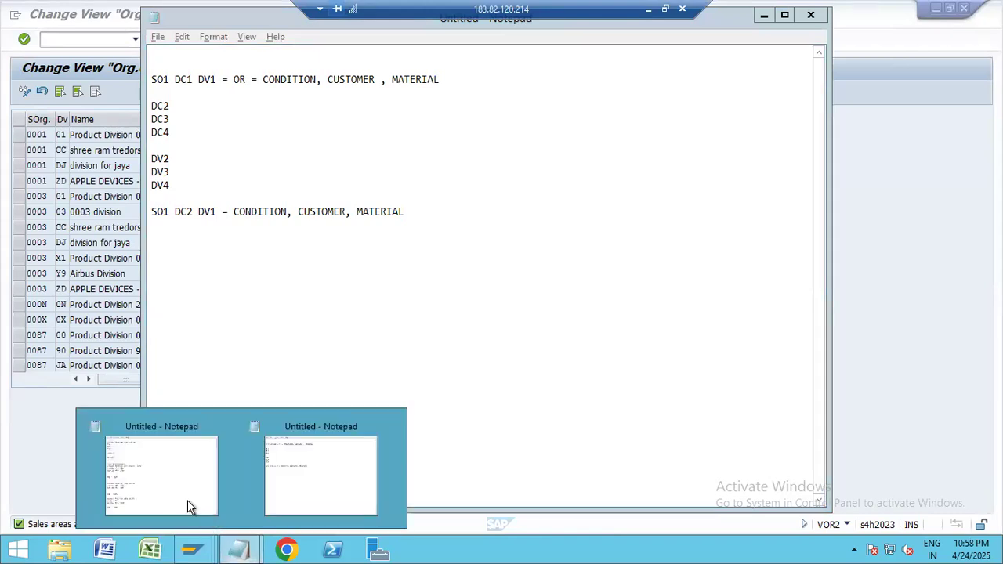
click(172, 474)
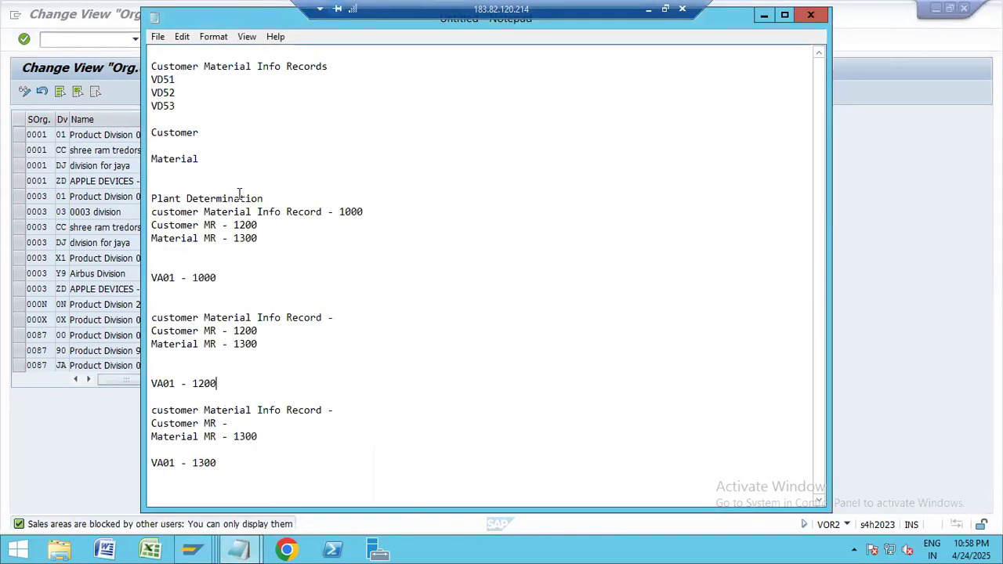
click(244, 551)
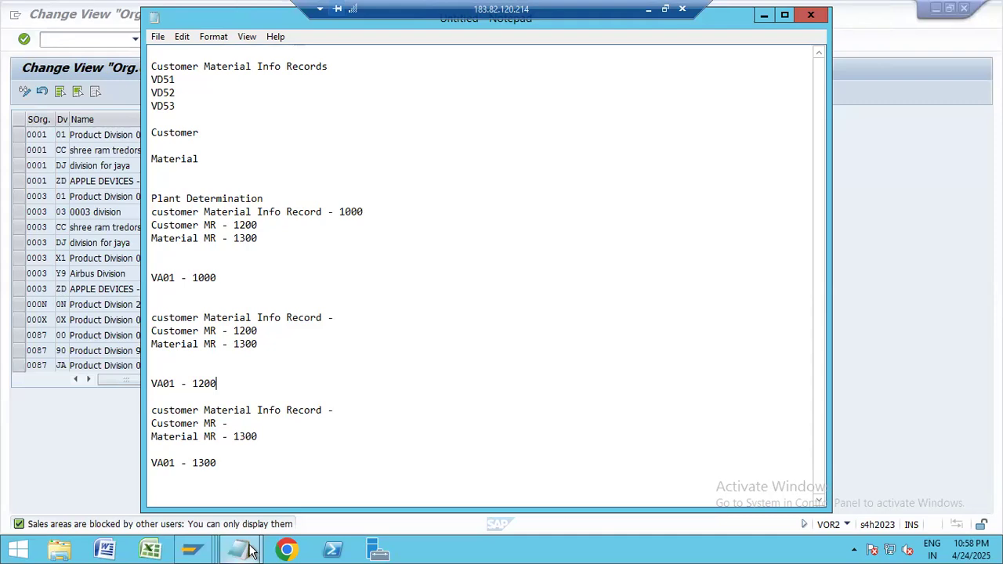
click(292, 481)
Step: Add the heading "Common Master Data" on the empty line above the first sales area line in the notes
click(254, 61)
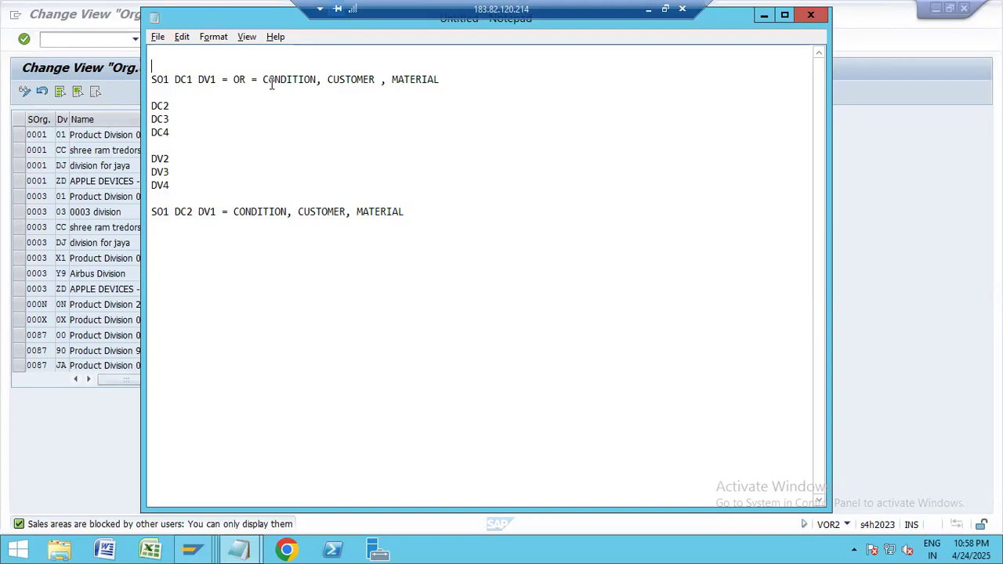
text(Com)
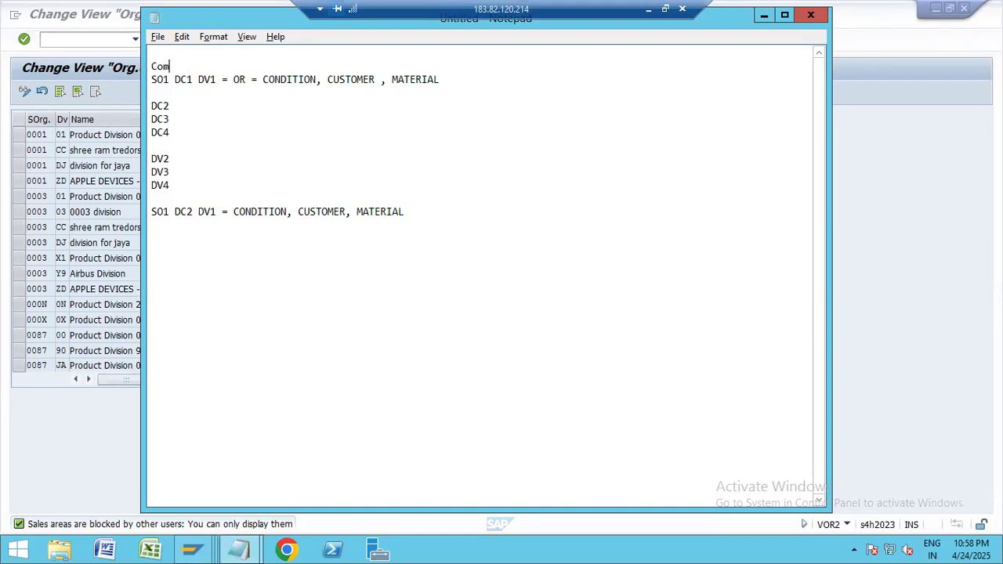
text(mon Maste)
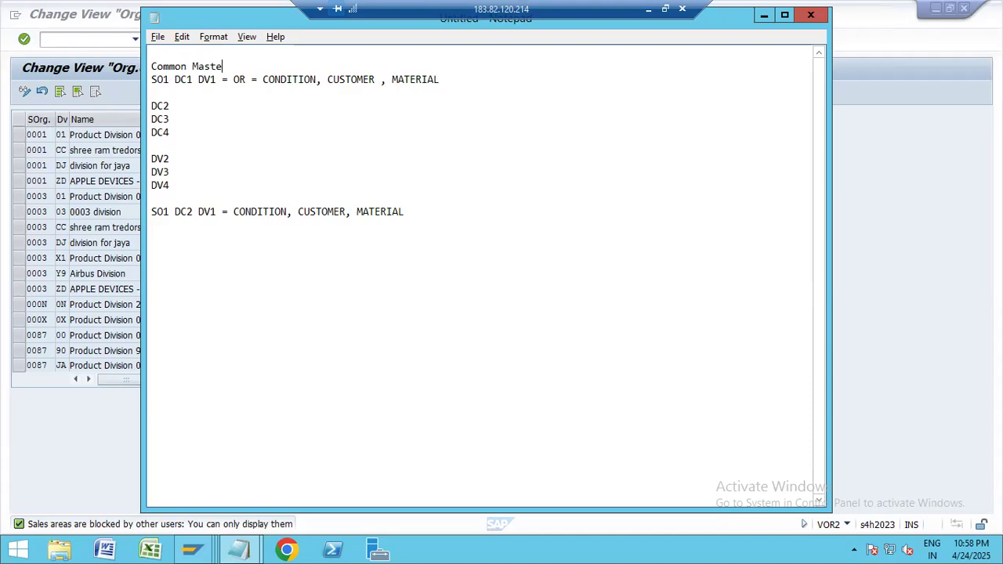
text(r Data)
click(230, 176)
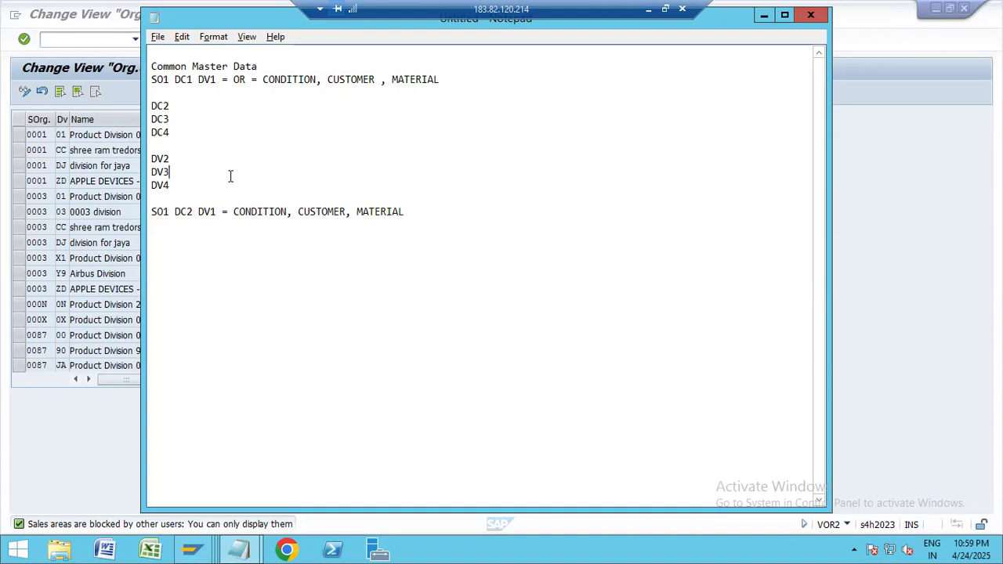